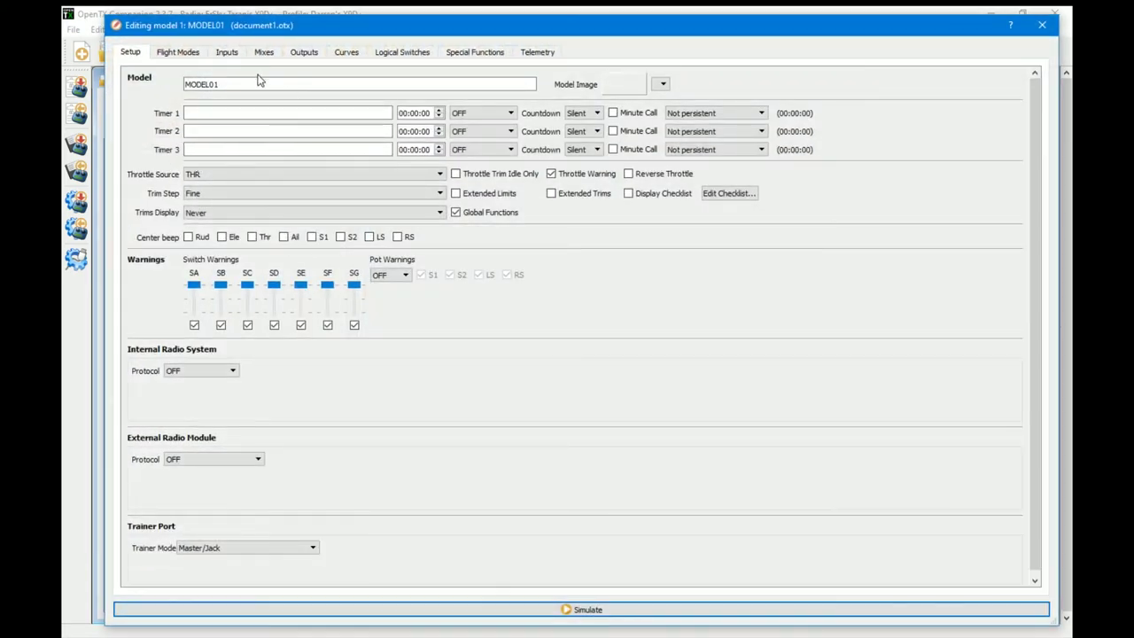
Enable curve 1, name it Cut and make it a 2-point curve
{"action": "left_click", "coordinate": [346, 53]}
{"action": "left_click", "coordinate": [189, 81]}
{"action": "left_click", "coordinate": [260, 387]}
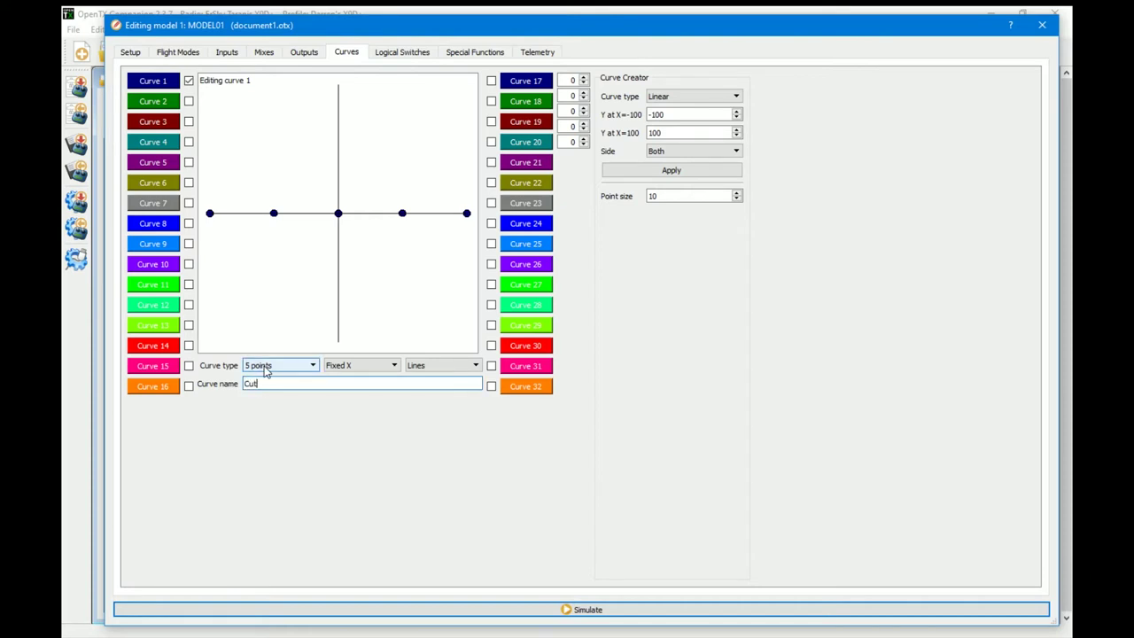
{"action": "left_click", "coordinate": [269, 371]}
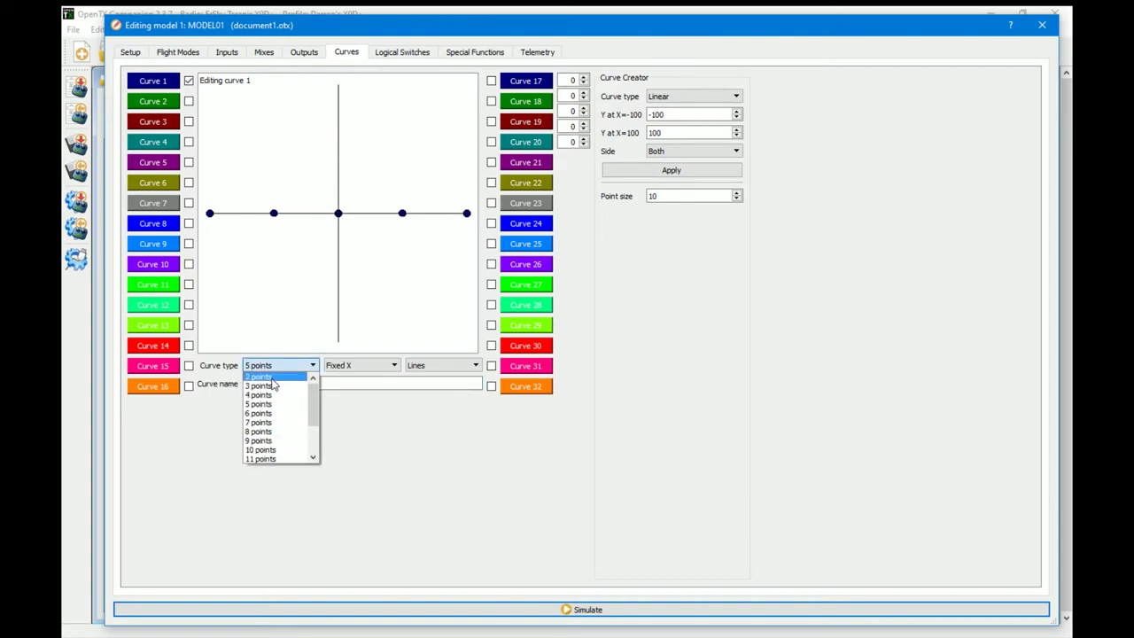
{"action": "left_click", "coordinate": [271, 378]}
Set both points of curve 1 to -100
{"action": "double_click", "coordinate": [572, 79]}
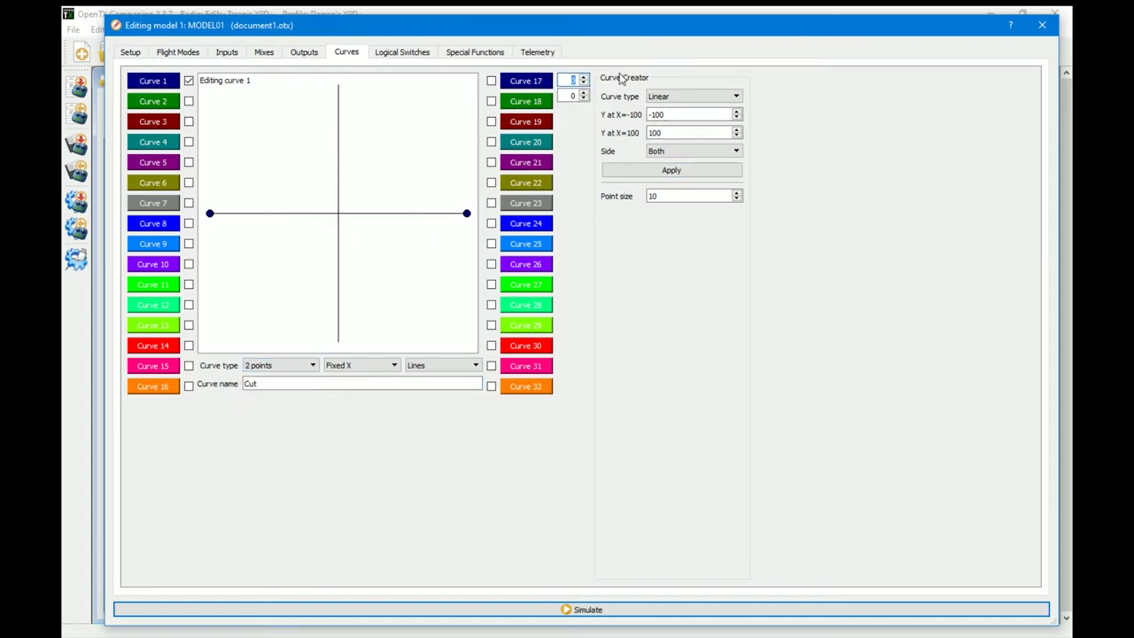
{"action": "type", "text": "-11"}
{"action": "type", "text": "0"}
{"action": "key", "text": "Tab"}
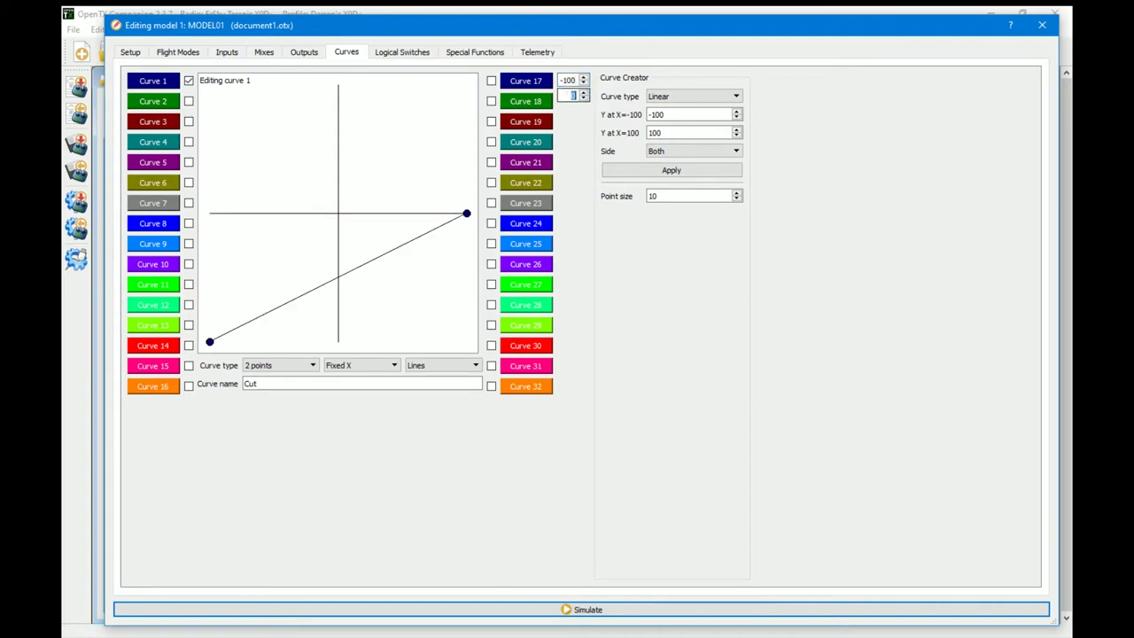
{"action": "type", "text": "-100"}
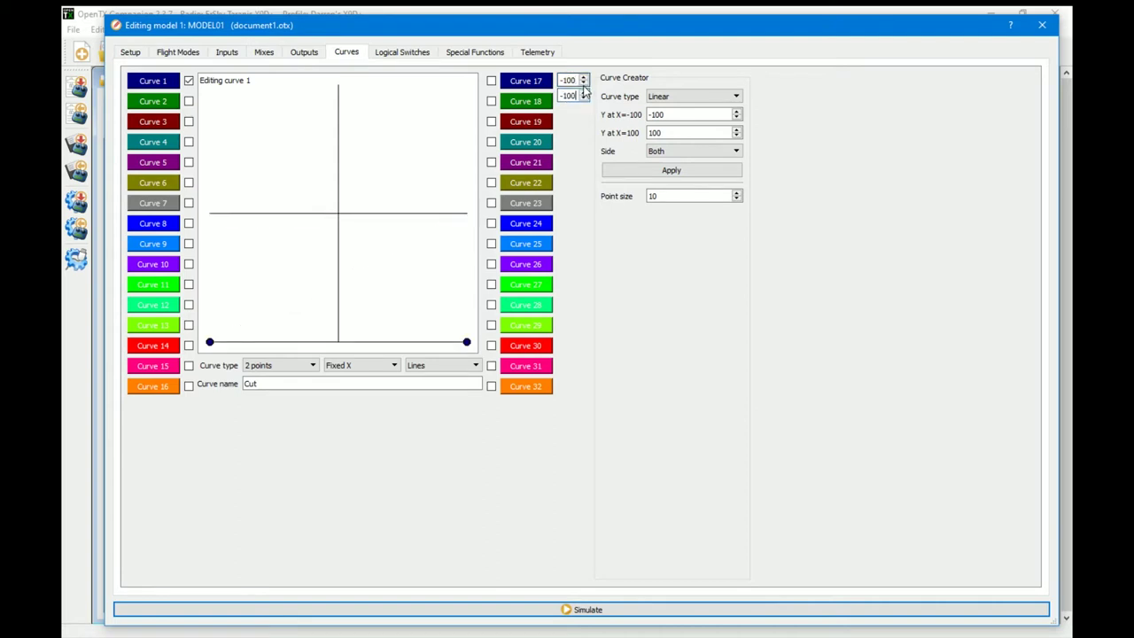
Enable curve 2, name it Tht and make it a 3-point curve
{"action": "left_click", "coordinate": [173, 103]}
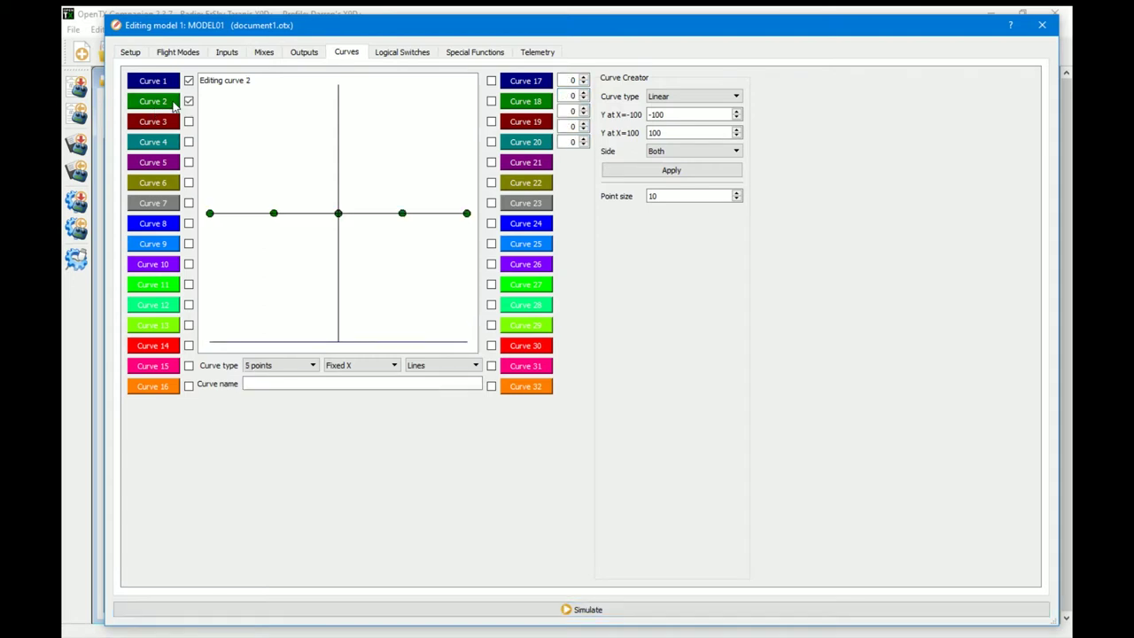
{"action": "left_click", "coordinate": [269, 382]}
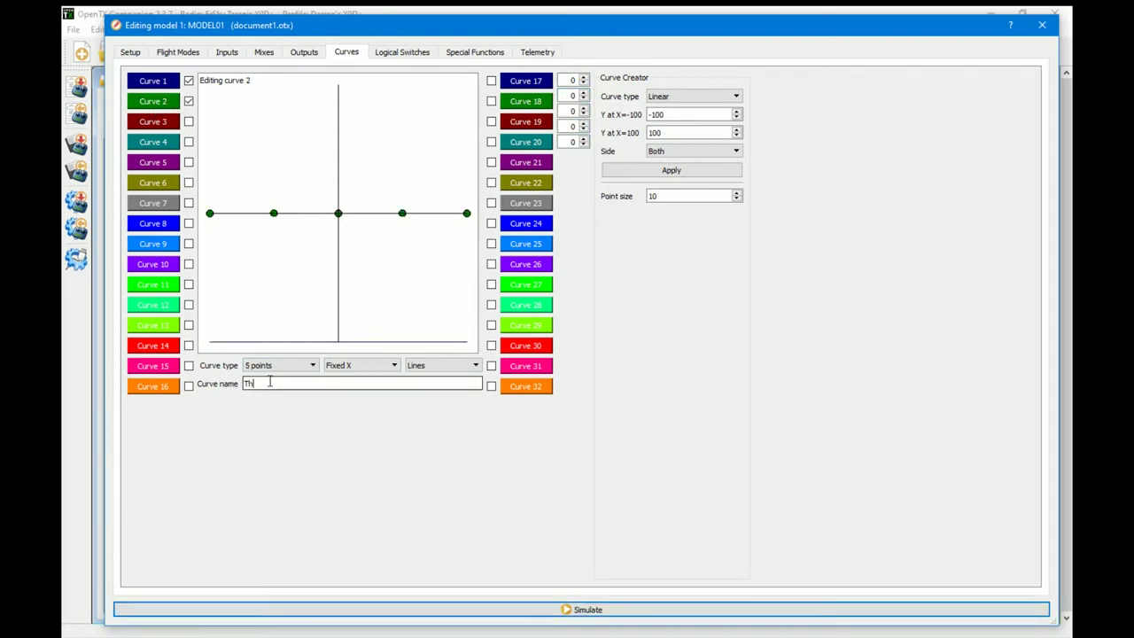
{"action": "left_click", "coordinate": [271, 365]}
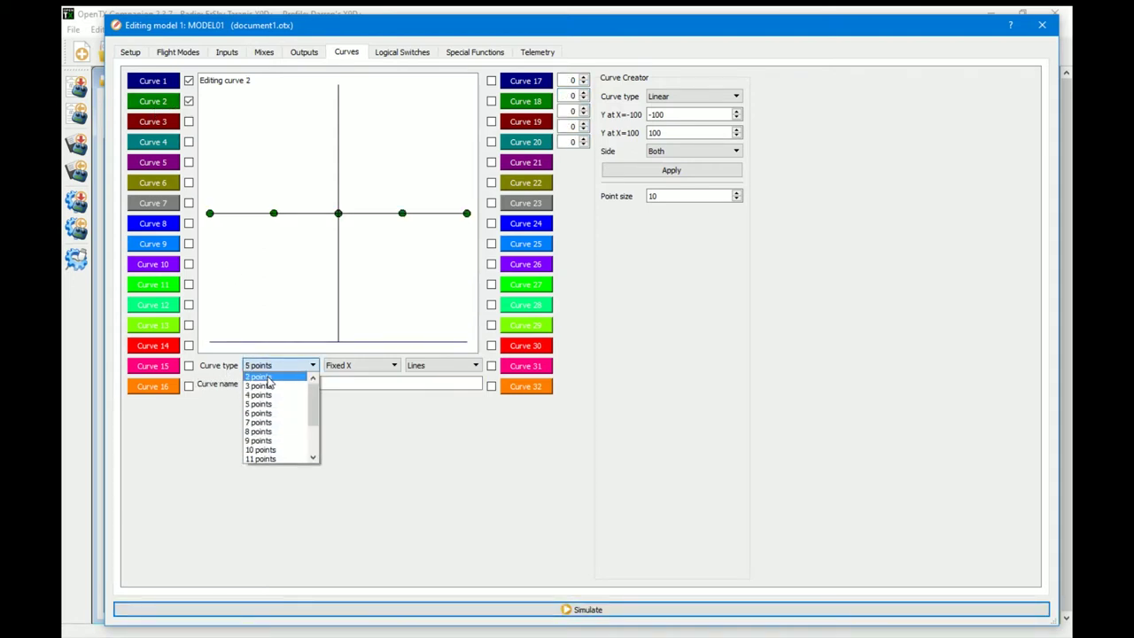
{"action": "left_click", "coordinate": [270, 388]}
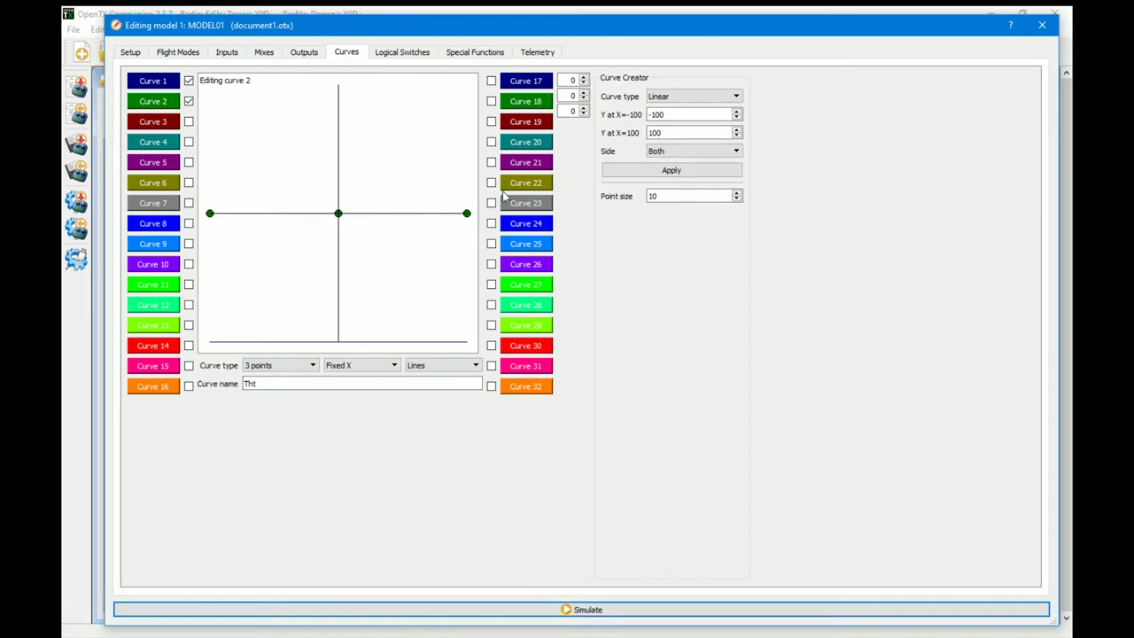
Shape curve 2 with its first point at about -73, its middle point at about 6 and its last point at 100
{"action": "left_click_drag", "start_coordinate": [468, 213], "coordinate": [467, 84]}
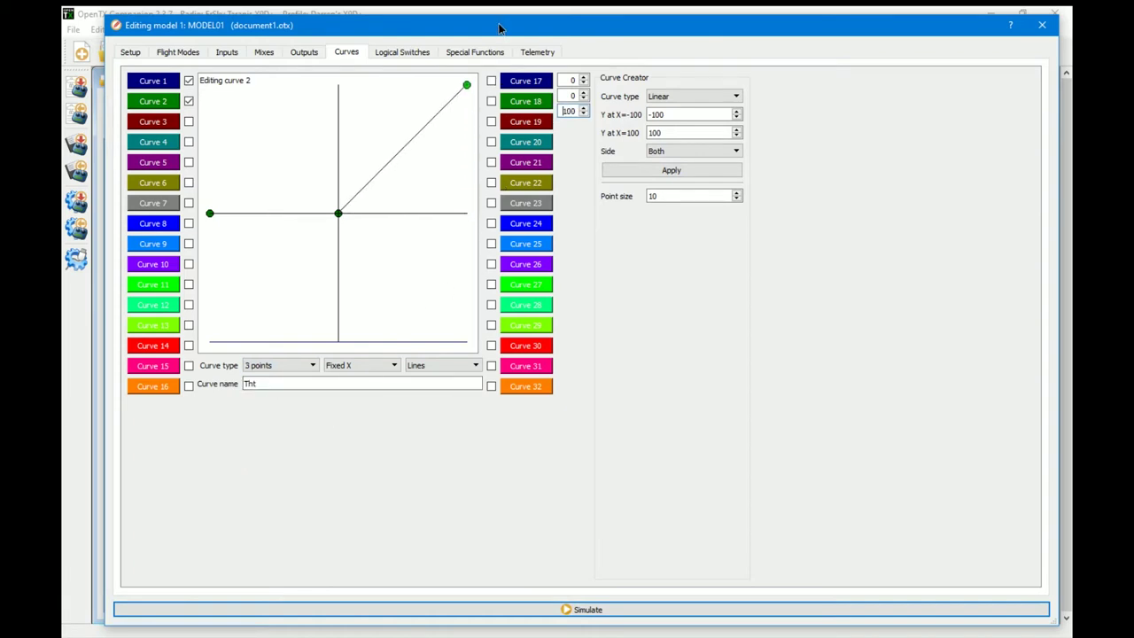
{"action": "left_click_drag", "start_coordinate": [210, 213], "coordinate": [190, 305]}
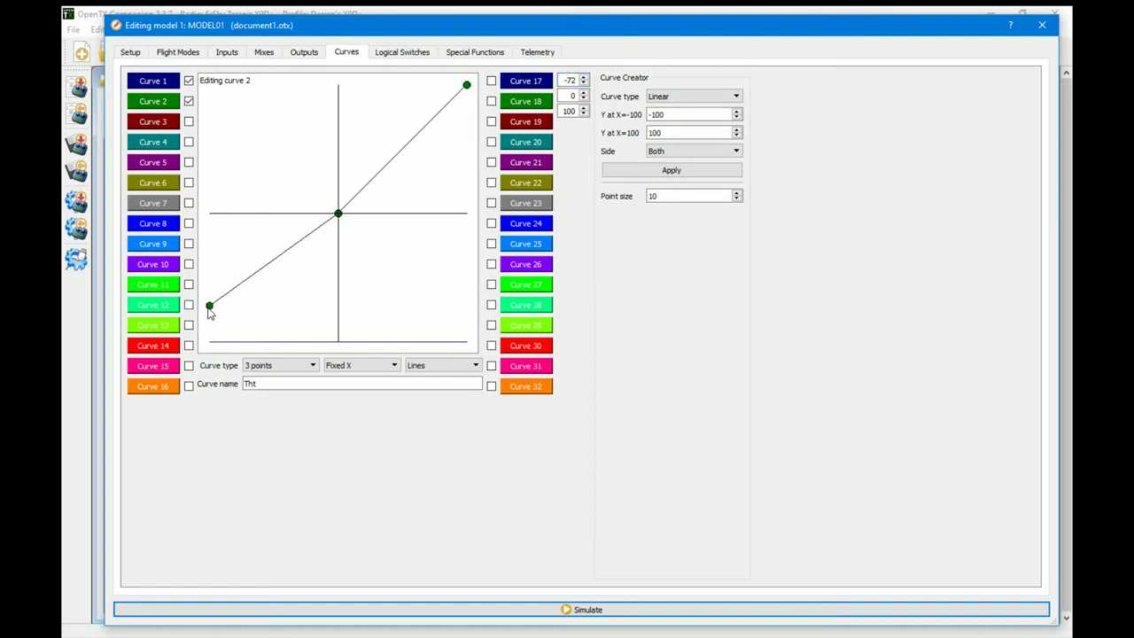
{"action": "mouse_move", "coordinate": [208, 308]}
{"action": "left_mouse_down"}
{"action": "mouse_move", "coordinate": [204, 318]}
{"action": "mouse_move", "coordinate": [216, 317]}
{"action": "mouse_move", "coordinate": [201, 310]}
{"action": "left_mouse_up"}
{"action": "mouse_move", "coordinate": [340, 220]}
{"action": "left_mouse_down"}
{"action": "mouse_move", "coordinate": [339, 168]}
{"action": "mouse_move", "coordinate": [339, 206]}
{"action": "left_mouse_up"}
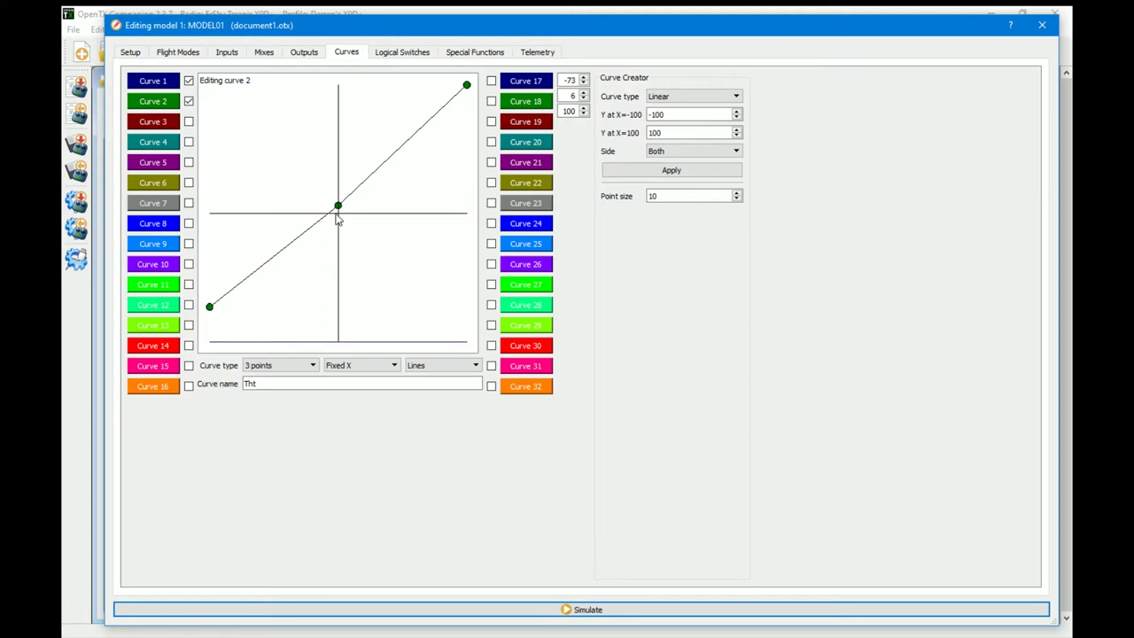
Change curve 2 to 2 points, with the first point at about -65 and the last at 100
{"action": "left_click", "coordinate": [279, 365]}
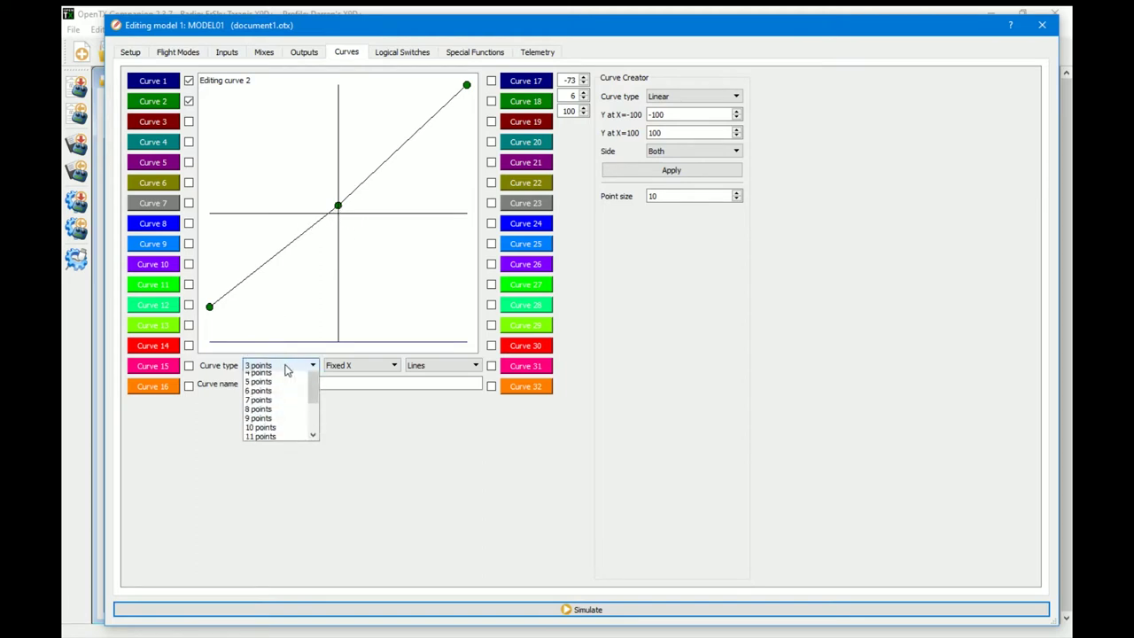
{"action": "left_click", "coordinate": [284, 374]}
{"action": "left_click_drag", "start_coordinate": [200, 220], "coordinate": [200, 302]}
{"action": "left_click", "coordinate": [467, 214]}
{"action": "left_click_drag", "start_coordinate": [467, 215], "coordinate": [490, 62]}
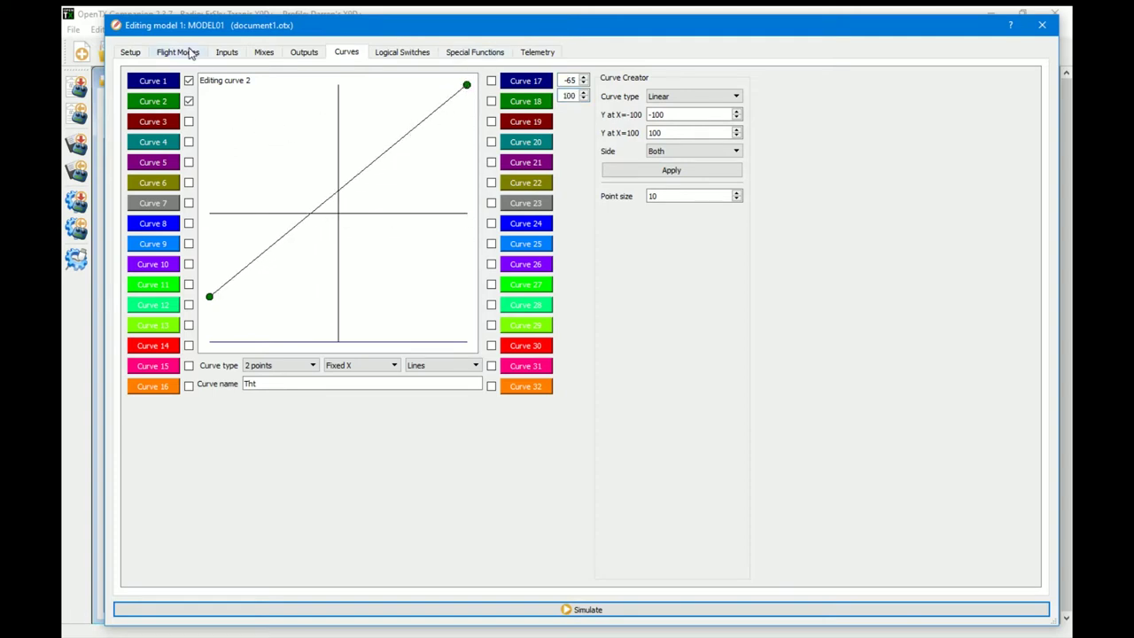
Define logical switch L01 with the function a<x, Thr as V1 and -96 as V2
{"action": "left_click", "coordinate": [222, 53]}
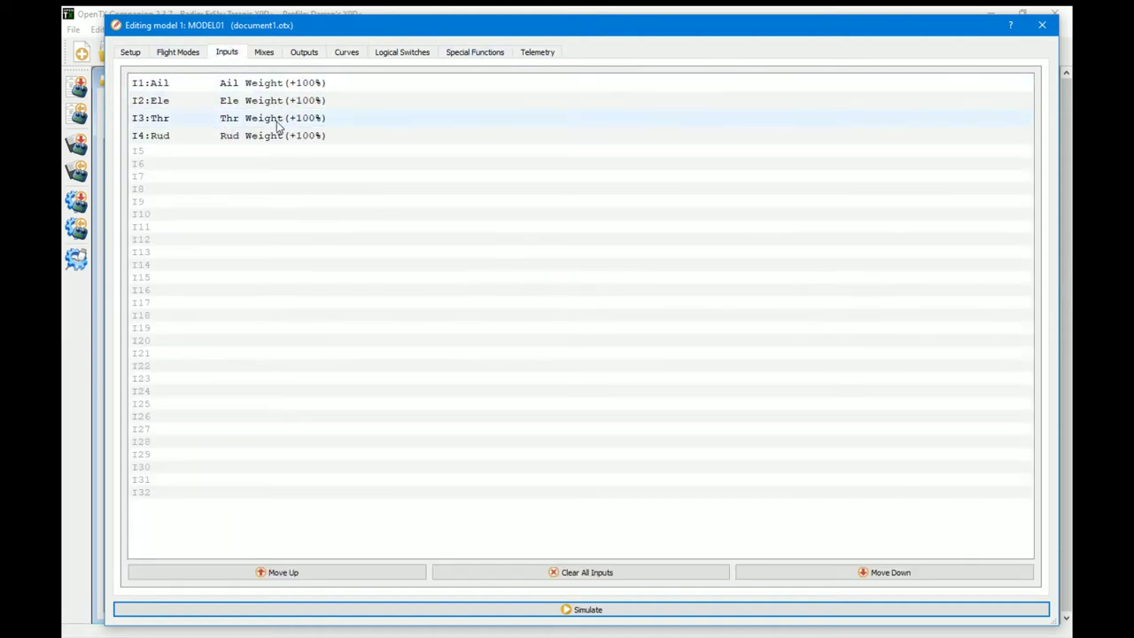
{"action": "left_click", "coordinate": [404, 53]}
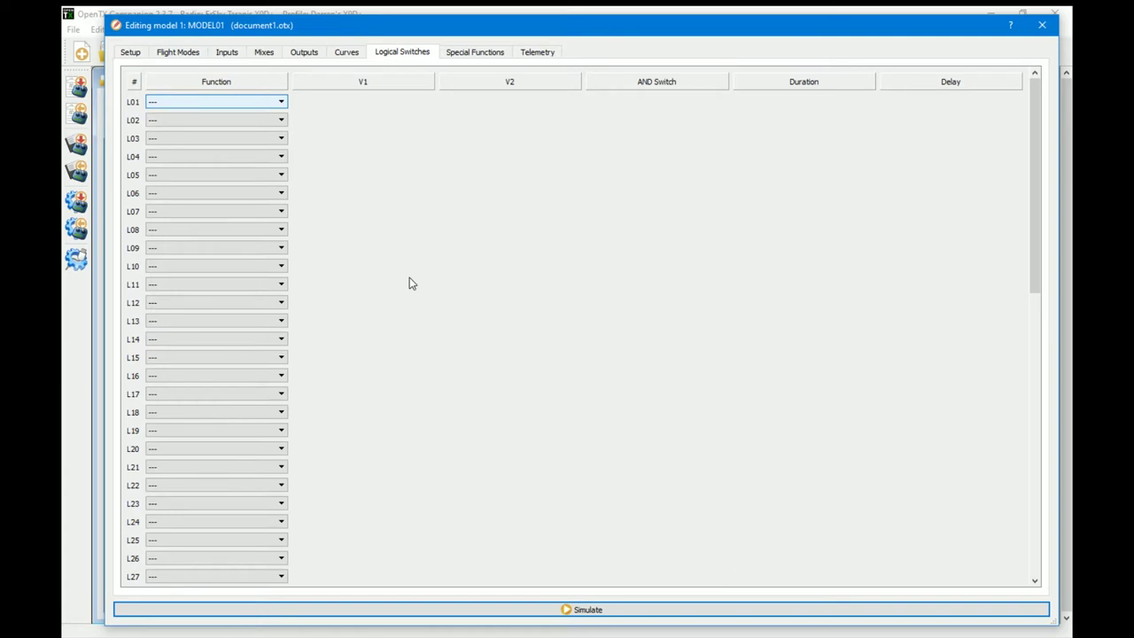
{"action": "left_click", "coordinate": [248, 104]}
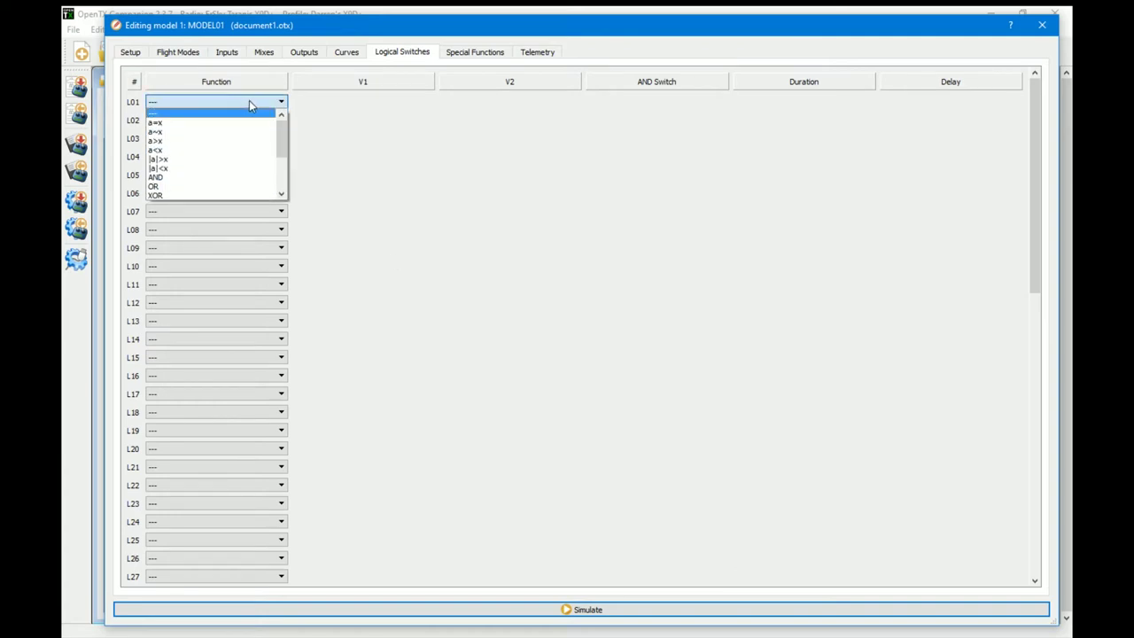
{"action": "scroll", "coordinate": [282, 136], "scroll_direction": "down", "scroll_amount": 1}
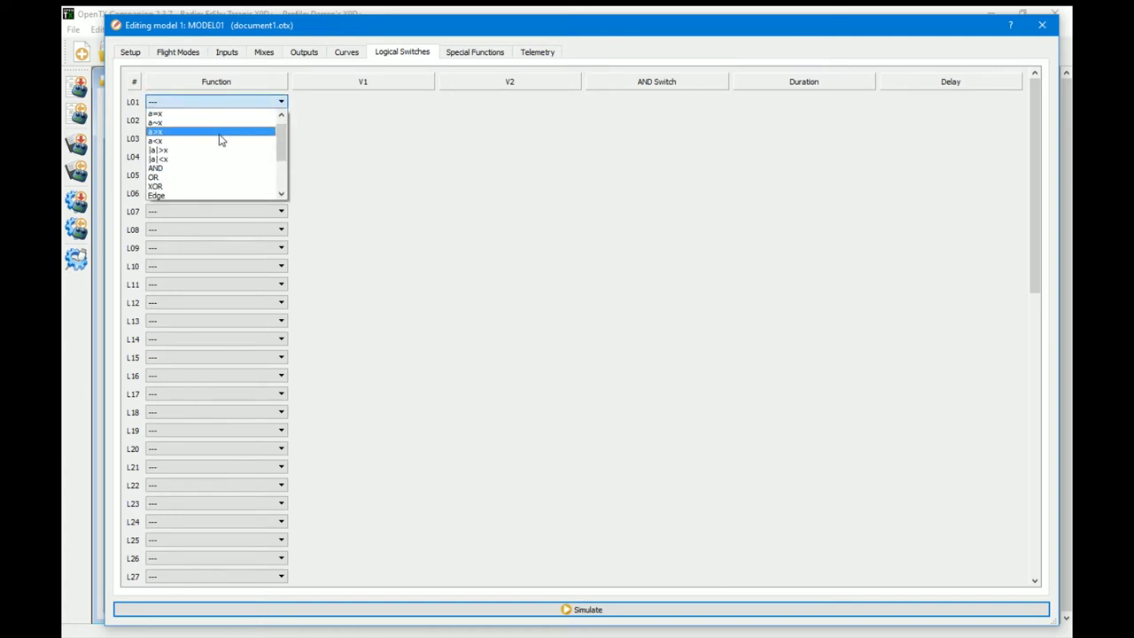
{"action": "left_click", "coordinate": [222, 141]}
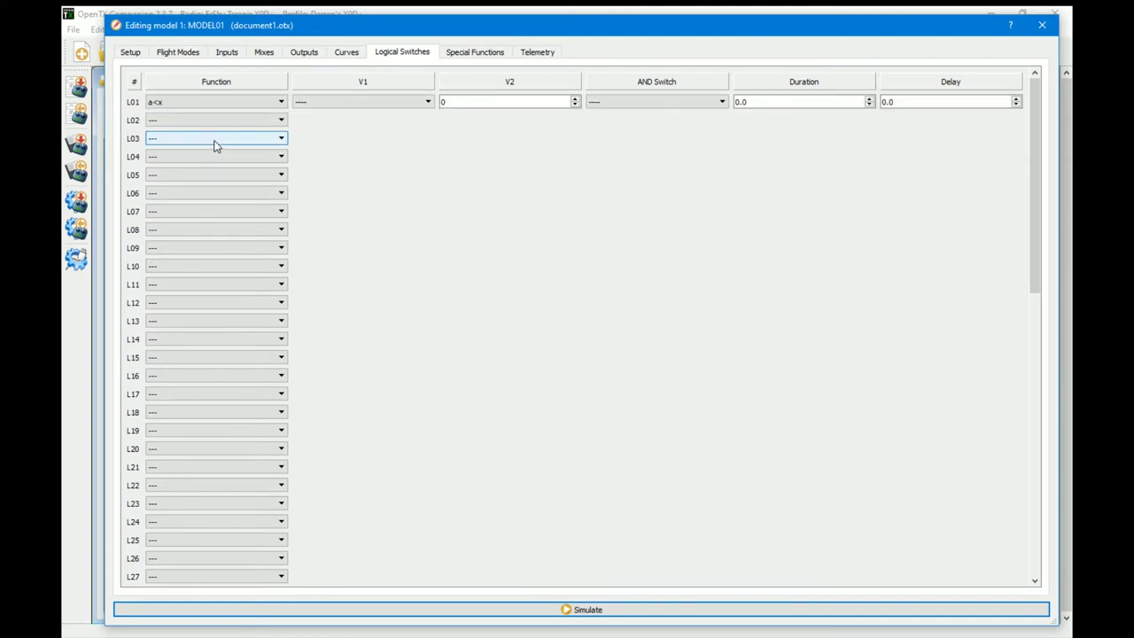
{"action": "left_click", "coordinate": [360, 105]}
{"action": "left_click_drag", "start_coordinate": [428, 126], "coordinate": [429, 148]}
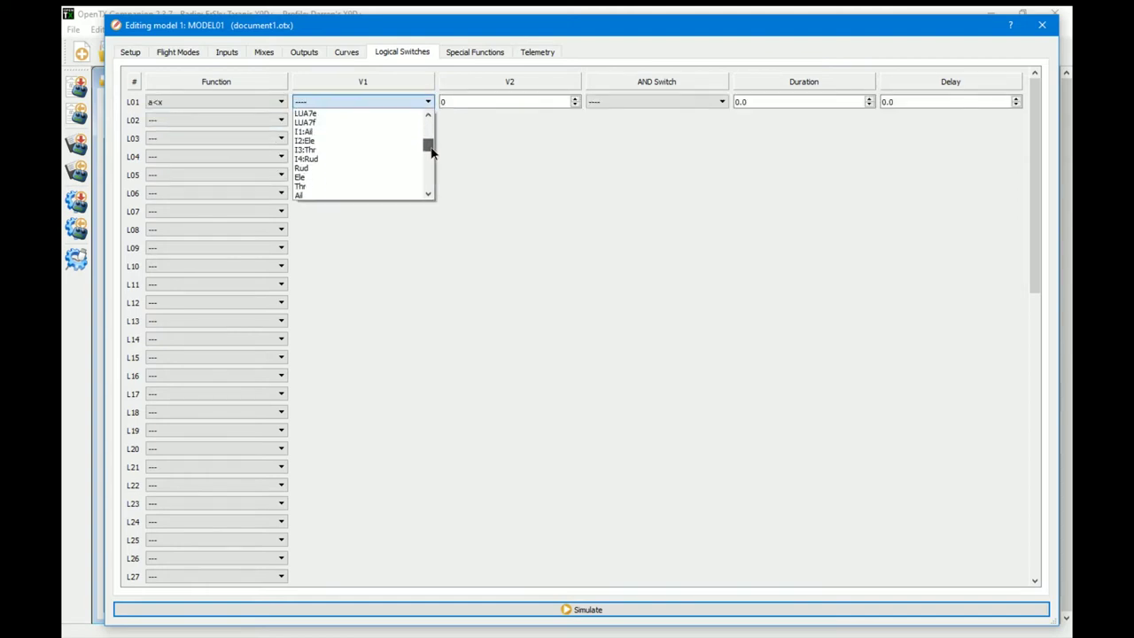
{"action": "left_click", "coordinate": [312, 187]}
{"action": "key", "text": "Tab"}
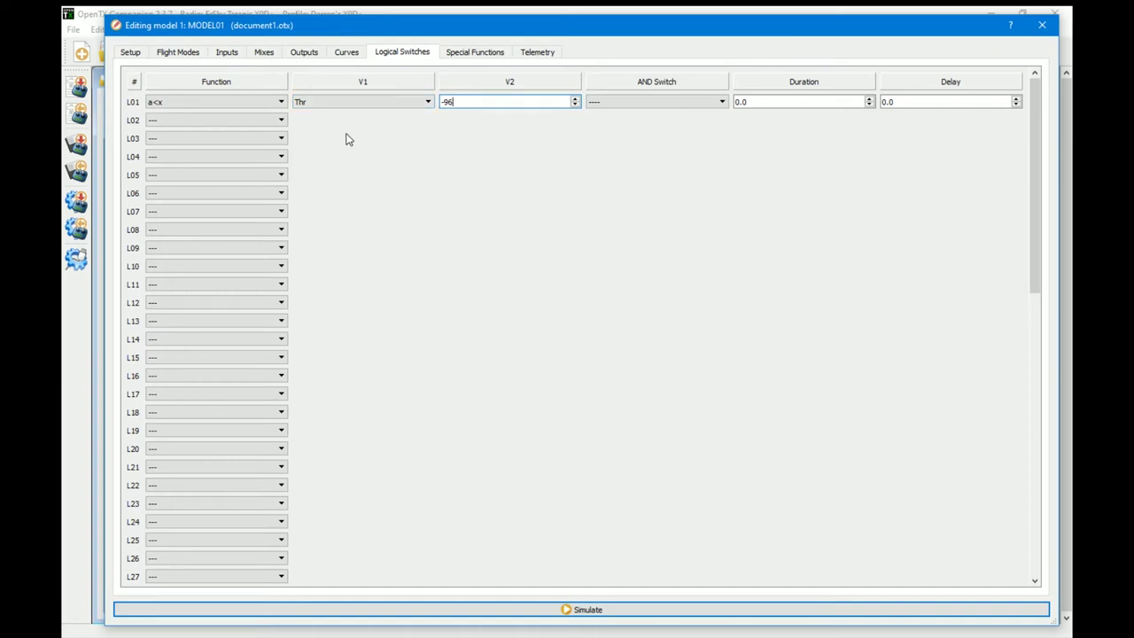
Define logical switch L02 with the OR function, L01 as V1 and L02 as V2
{"action": "left_click", "coordinate": [187, 120]}
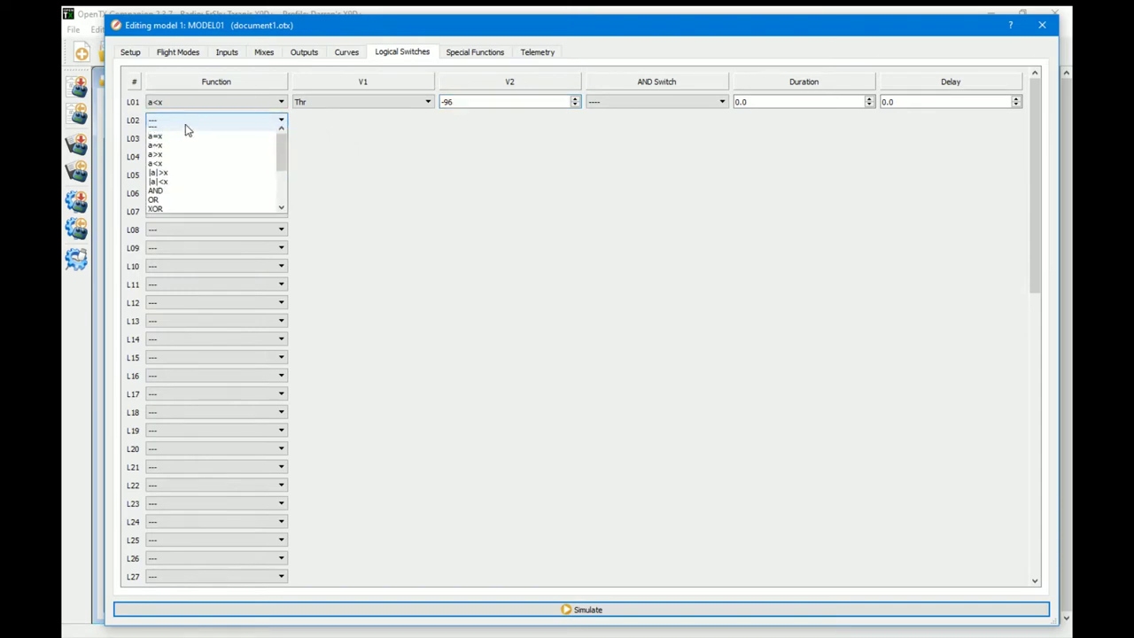
{"action": "left_click", "coordinate": [199, 204]}
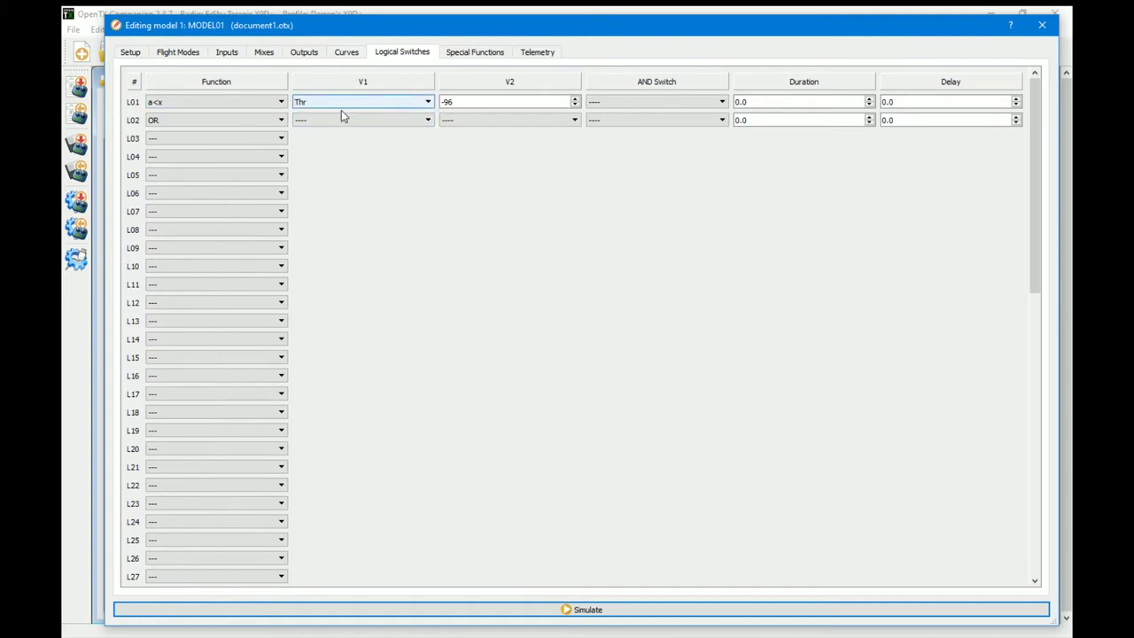
{"action": "left_click", "coordinate": [347, 124]}
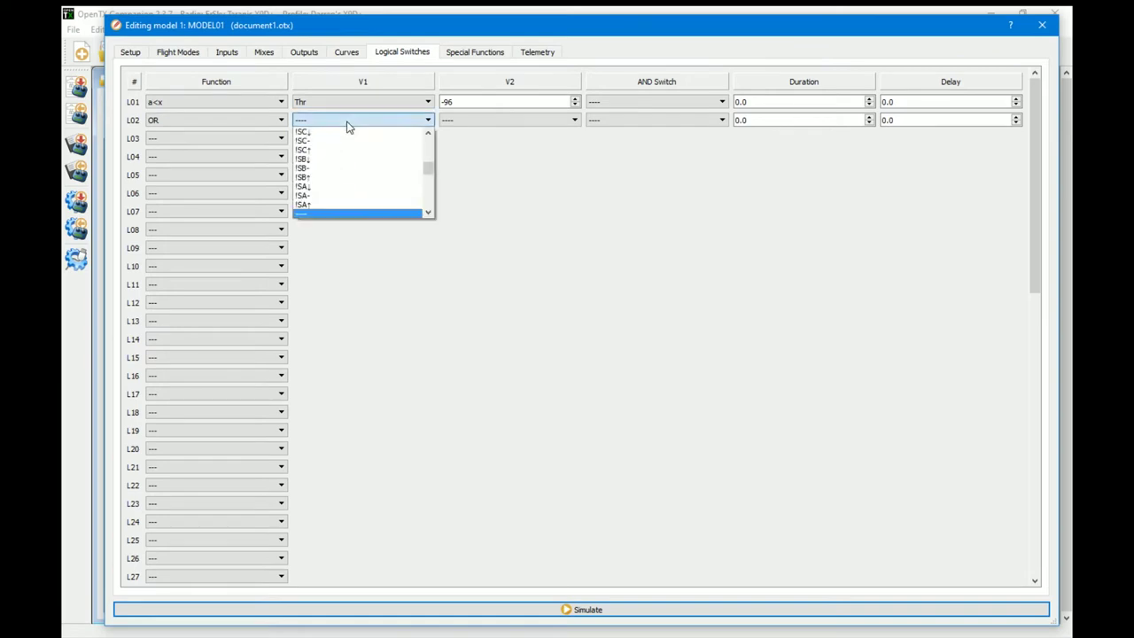
{"action": "left_click_drag", "start_coordinate": [428, 169], "coordinate": [430, 200]}
{"action": "left_click", "coordinate": [358, 196]}
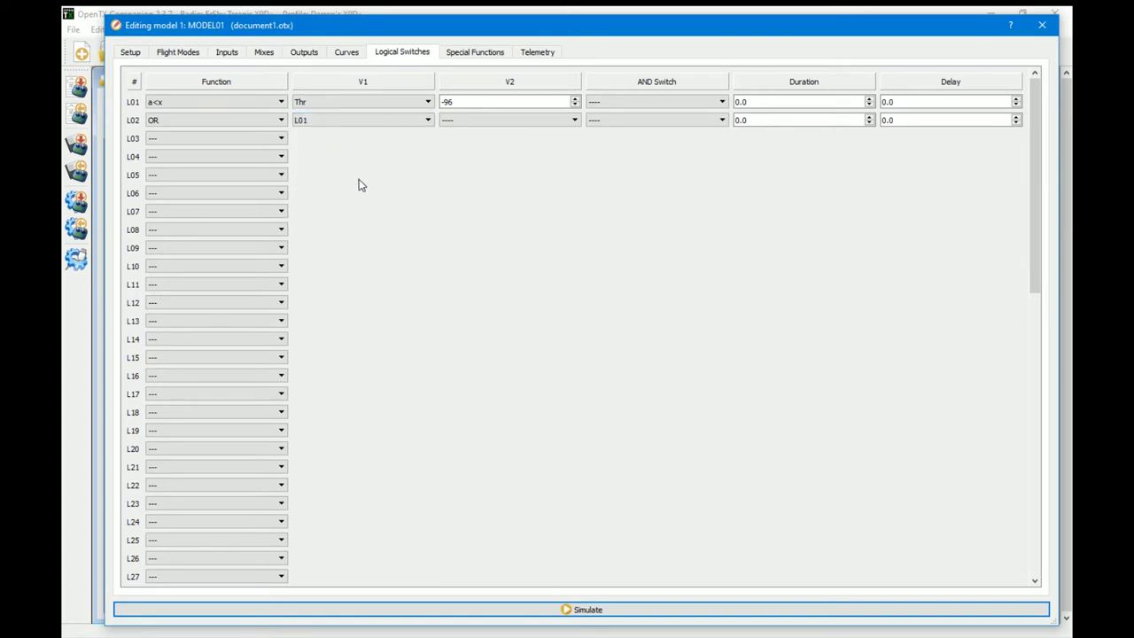
{"action": "left_click", "coordinate": [504, 119]}
{"action": "left_click_drag", "start_coordinate": [575, 140], "coordinate": [577, 200]}
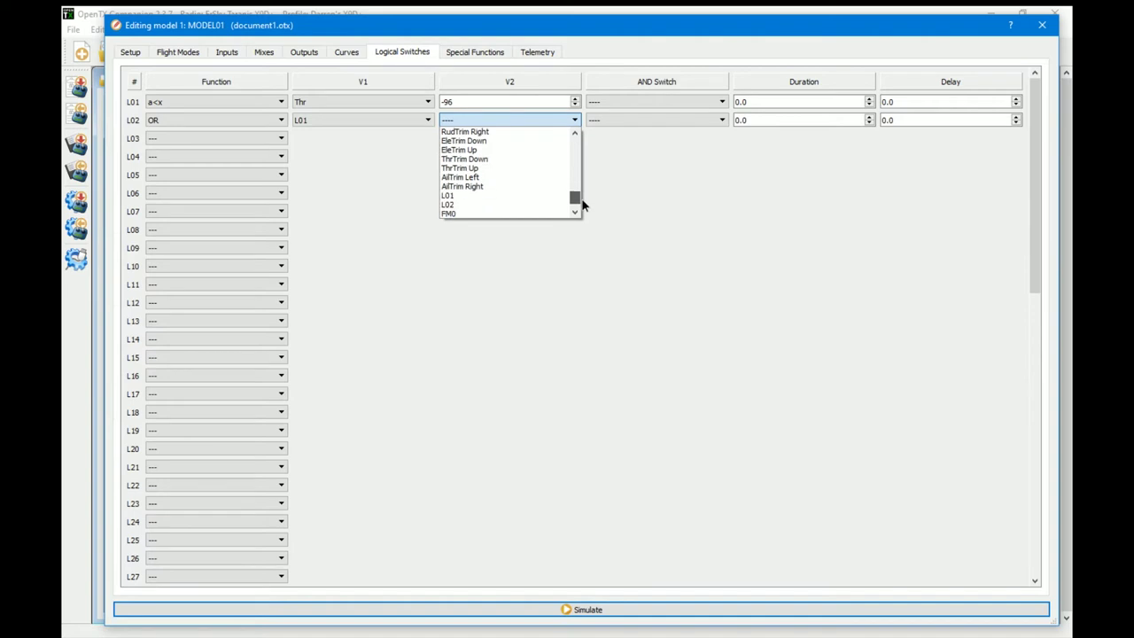
{"action": "key", "text": "Escape"}
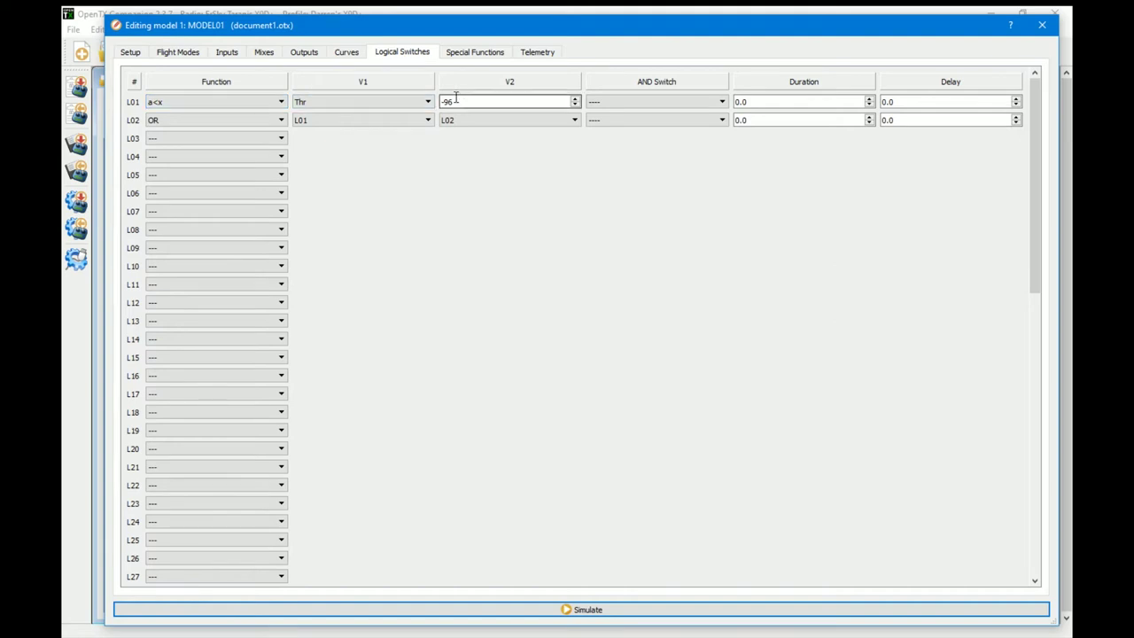
Set the AND switch of logical switch L02 to SF↑
{"action": "left_click", "coordinate": [594, 120]}
{"action": "scroll", "coordinate": [709, 166], "scroll_direction": "up", "scroll_amount": 3}
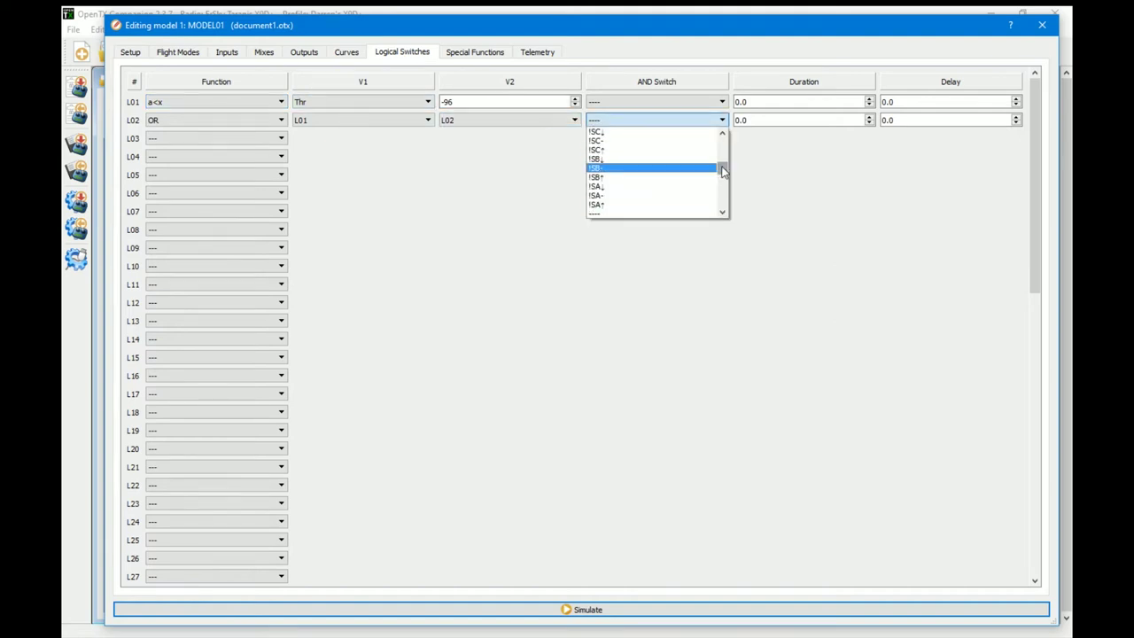
{"action": "left_click_drag", "start_coordinate": [722, 171], "coordinate": [722, 163]}
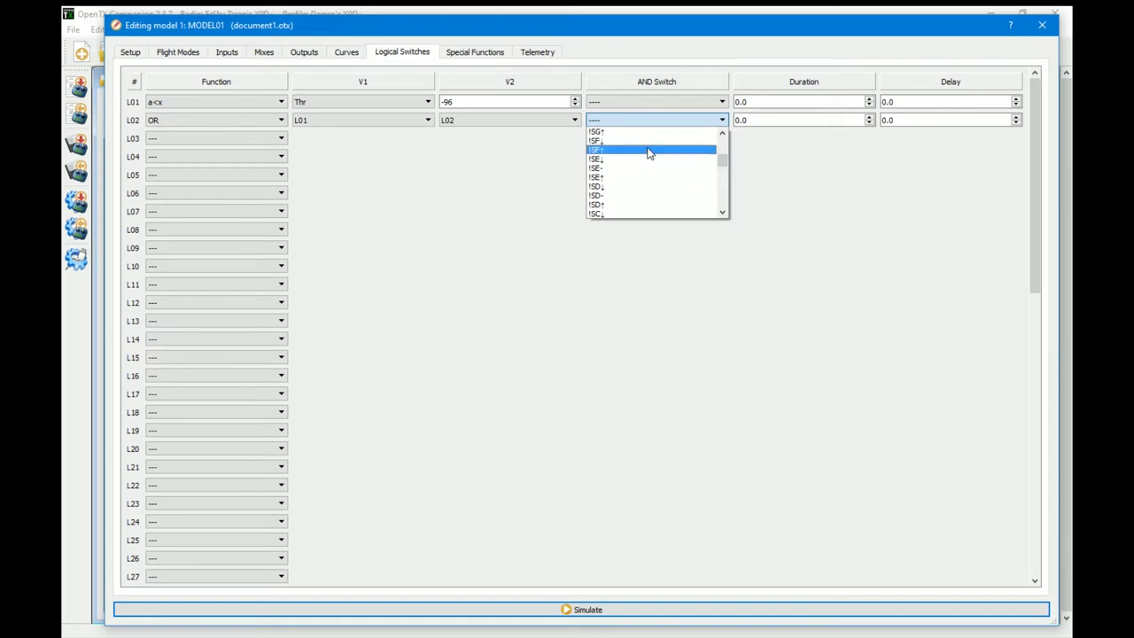
{"action": "left_click_drag", "start_coordinate": [721, 160], "coordinate": [724, 191]}
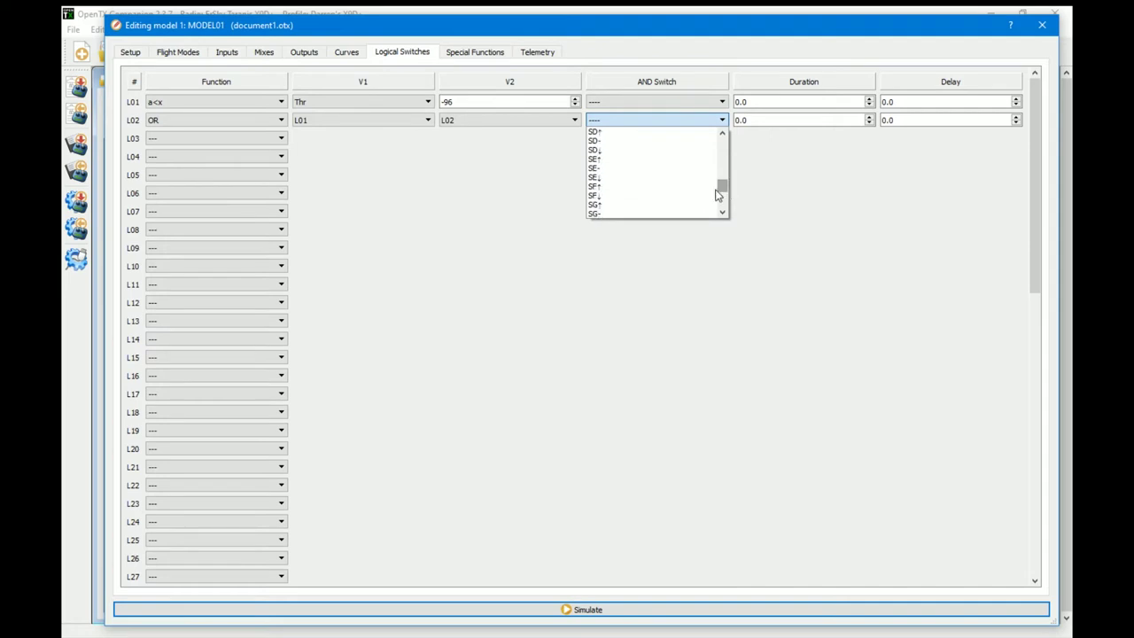
{"action": "left_click", "coordinate": [663, 185]}
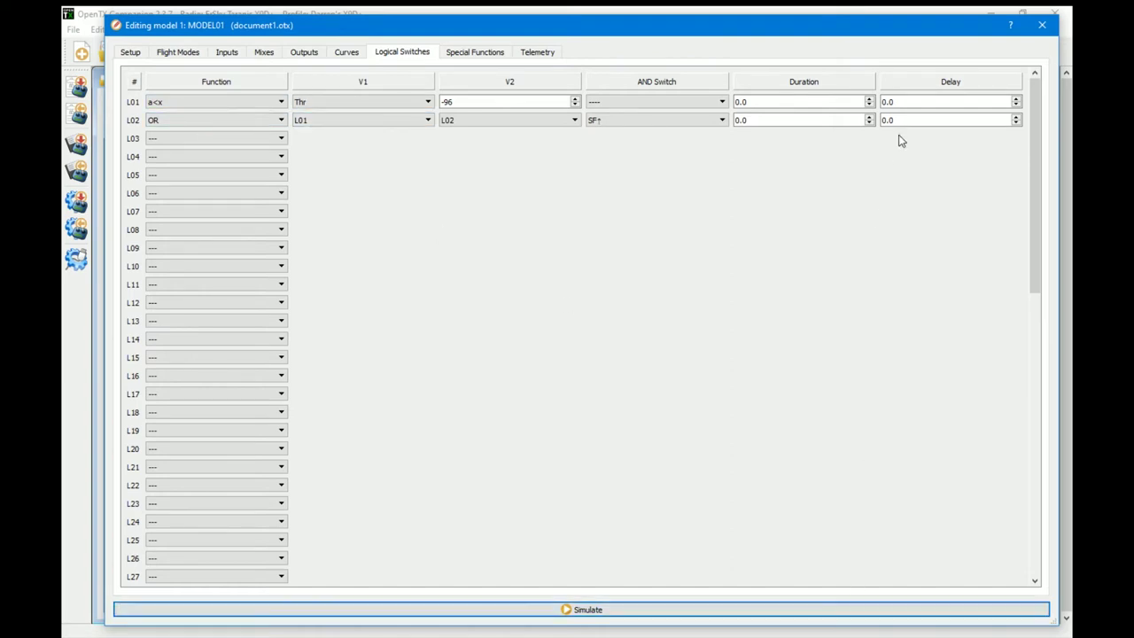
Test the logical switches in the simulator with throttle at -100 and SF up, and at about -17 with SF down, and close it
{"action": "left_click", "coordinate": [895, 612]}
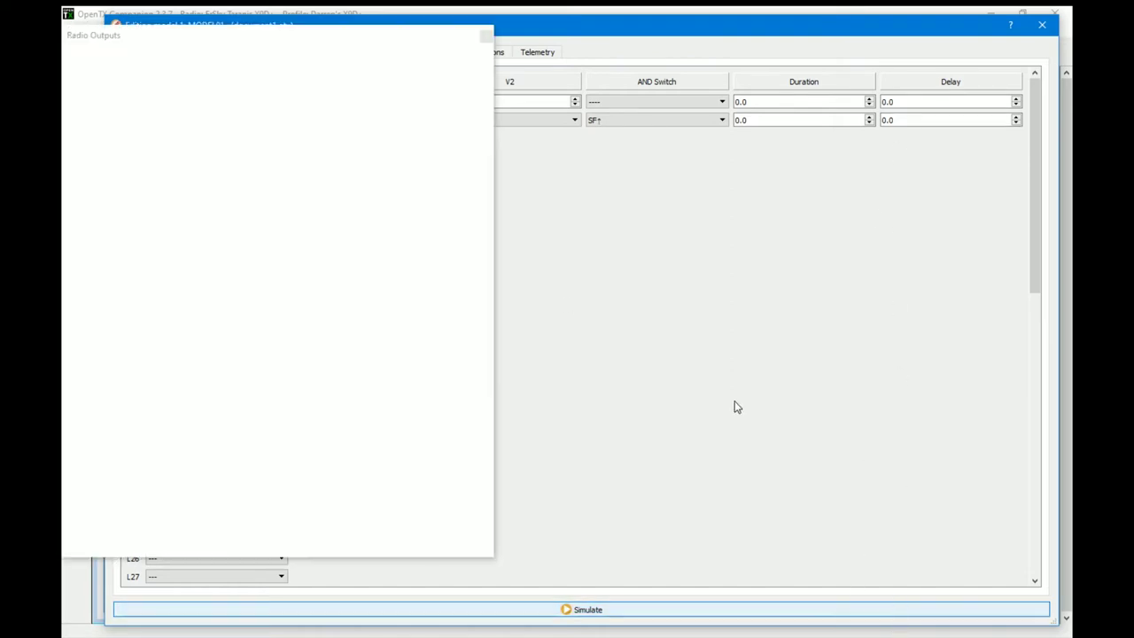
{"action": "mouse_move", "coordinate": [649, 253]}
{"action": "left_mouse_down"}
{"action": "mouse_move", "coordinate": [641, 160]}
{"action": "mouse_move", "coordinate": [638, 243]}
{"action": "mouse_move", "coordinate": [648, 243]}
{"action": "left_mouse_up"}
{"action": "left_click", "coordinate": [922, 64]}
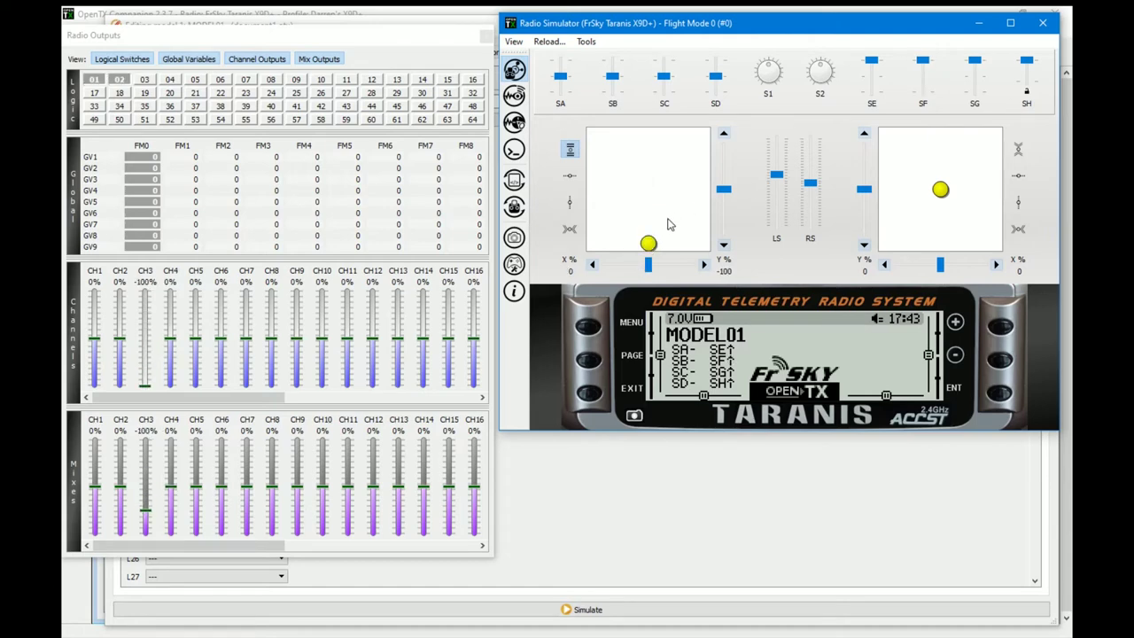
{"action": "left_click_drag", "start_coordinate": [648, 244], "coordinate": [647, 199]}
{"action": "left_click", "coordinate": [924, 94]}
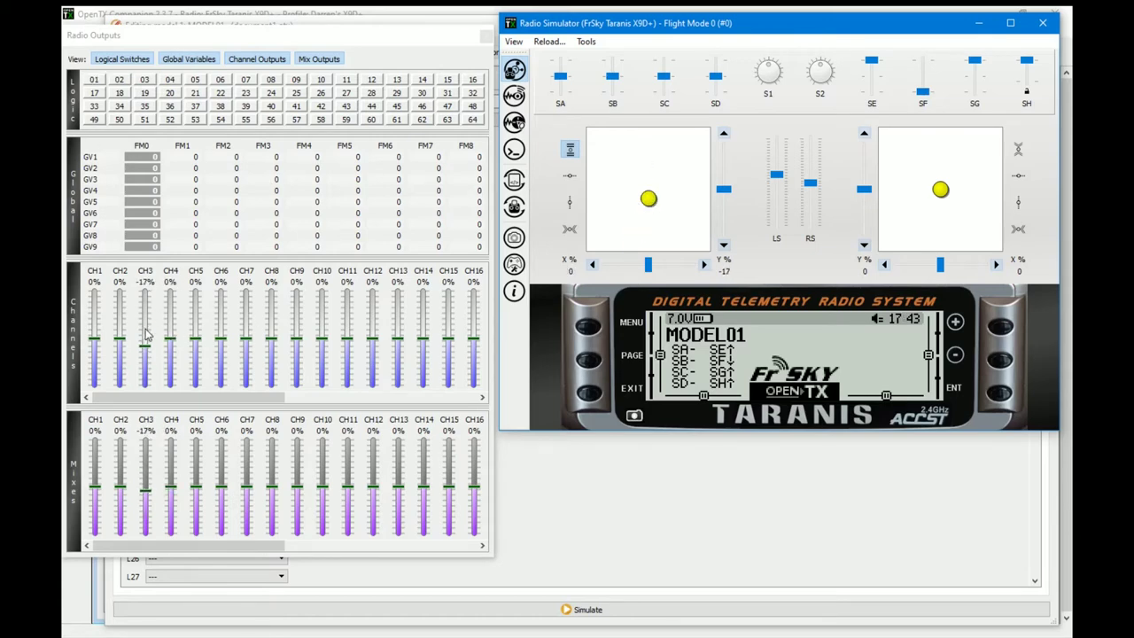
{"action": "left_click", "coordinate": [1043, 23]}
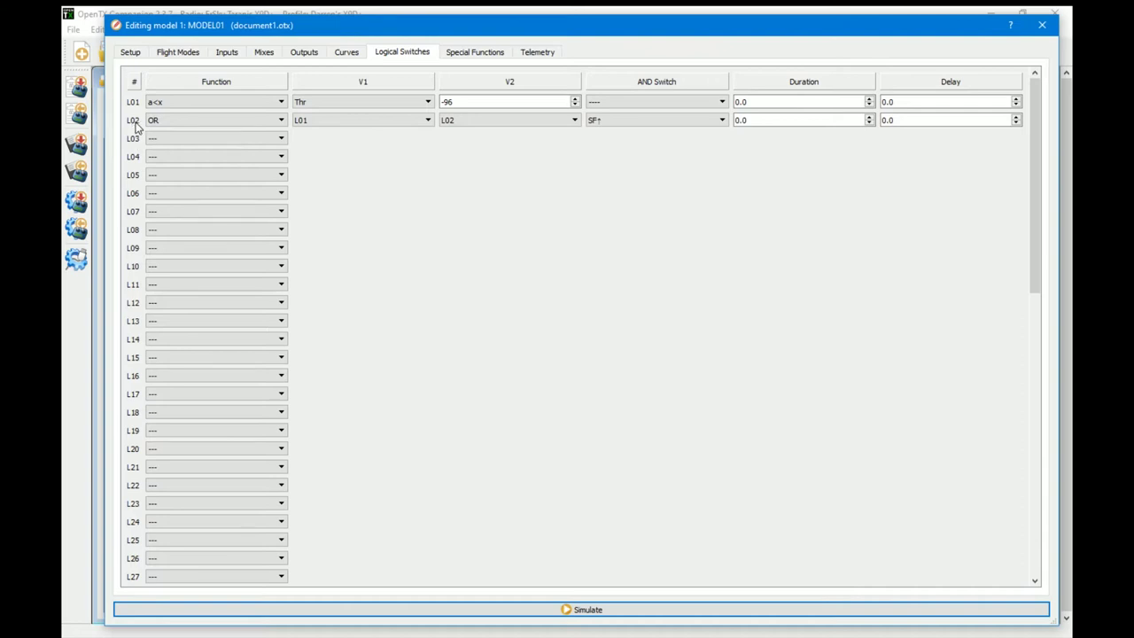
Set special function SF1 to trigger on switch L02 with the Play Track action
{"action": "right_click", "coordinate": [133, 138]}
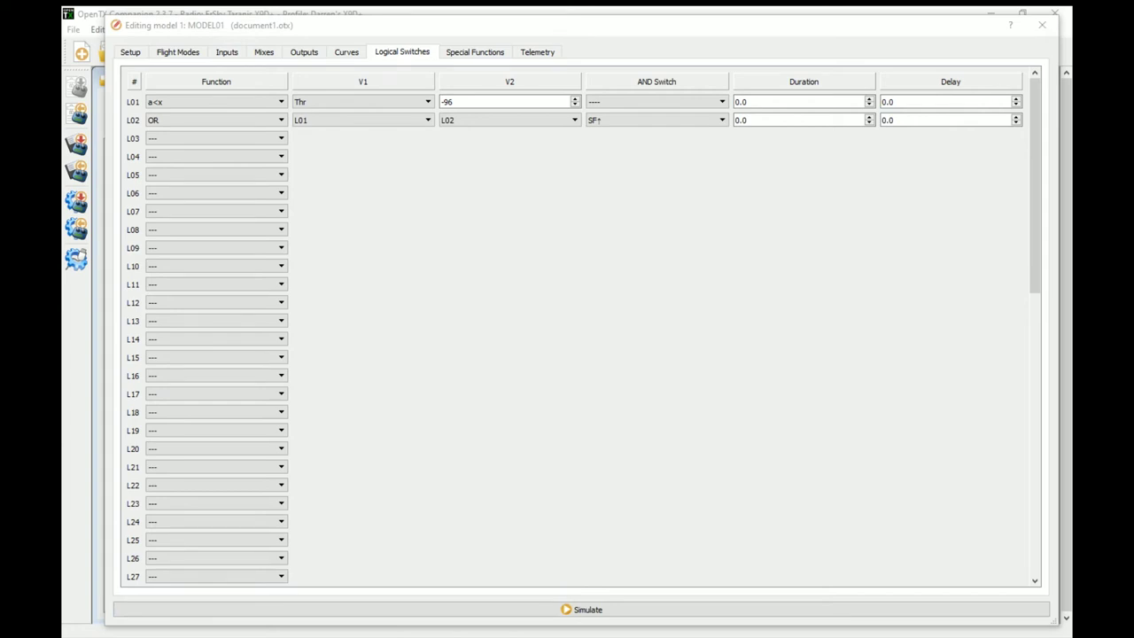
{"action": "left_click", "coordinate": [476, 53]}
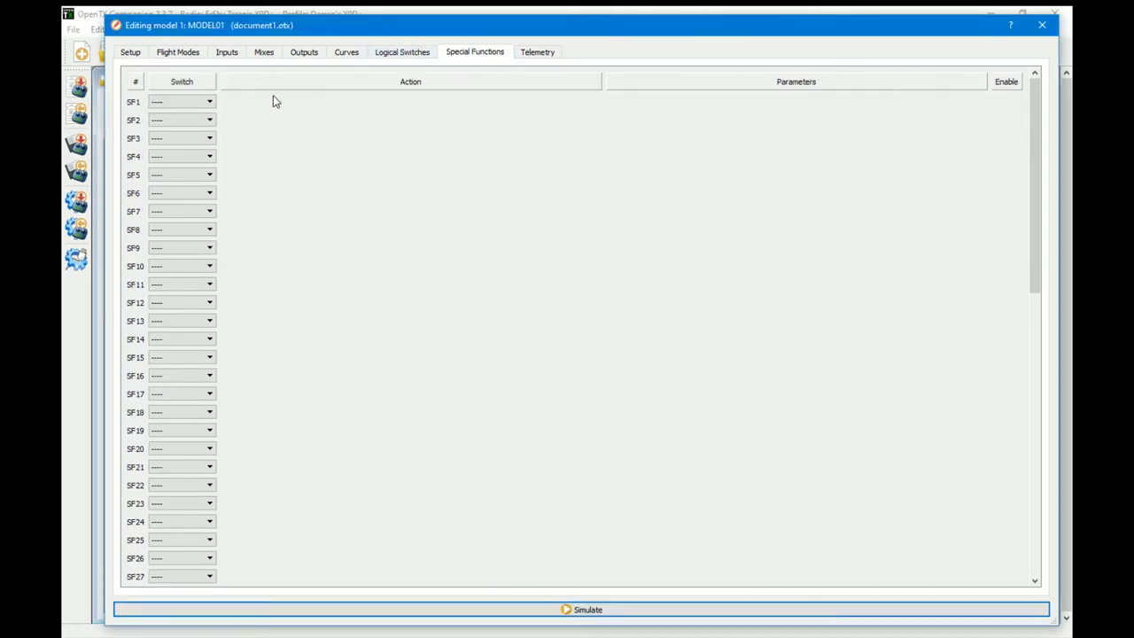
{"action": "left_click", "coordinate": [178, 102]}
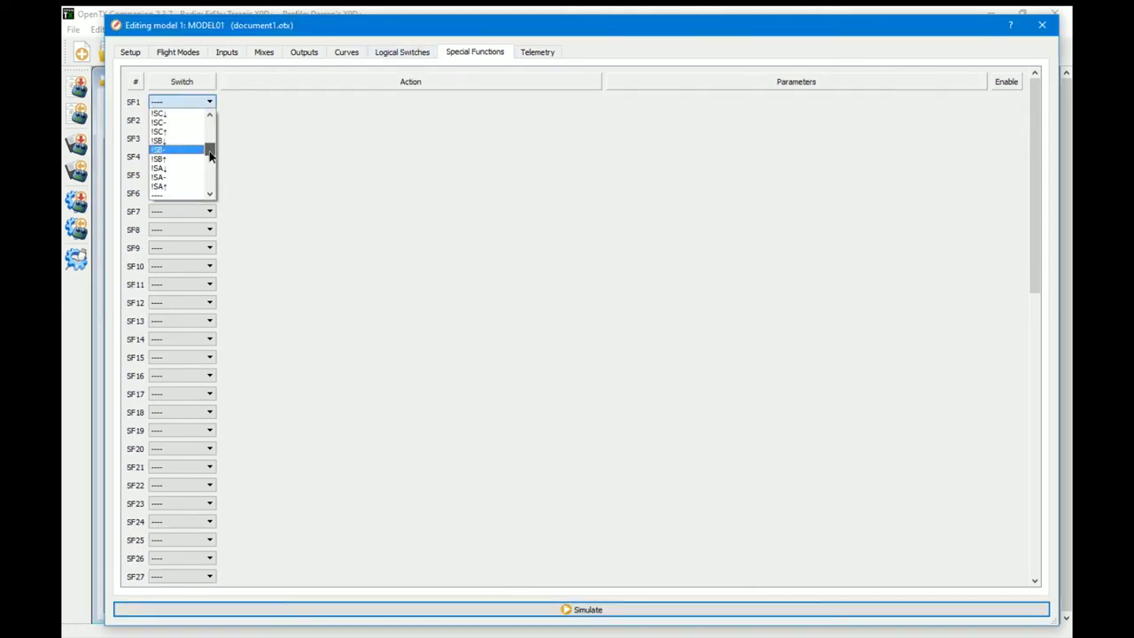
{"action": "left_click_drag", "start_coordinate": [211, 160], "coordinate": [209, 180]}
{"action": "left_click", "coordinate": [198, 186]}
{"action": "left_click", "coordinate": [359, 102]}
{"action": "left_click", "coordinate": [544, 130]}
{"action": "left_click", "coordinate": [540, 102]}
{"action": "left_click_drag", "start_coordinate": [539, 119], "coordinate": [539, 169]}
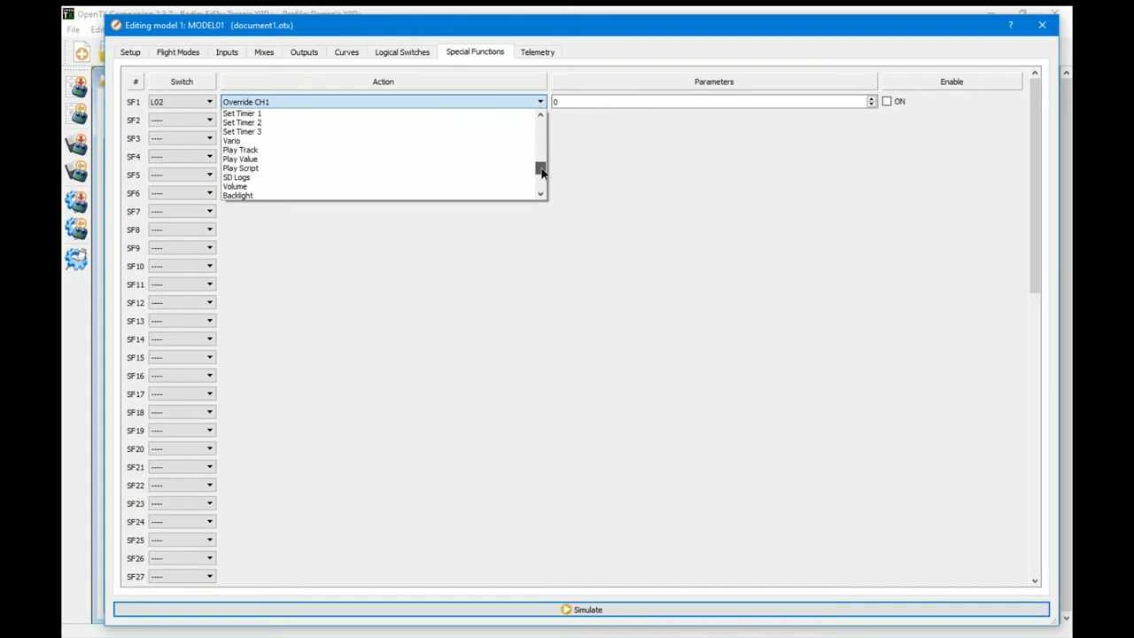
{"action": "left_click", "coordinate": [282, 153]}
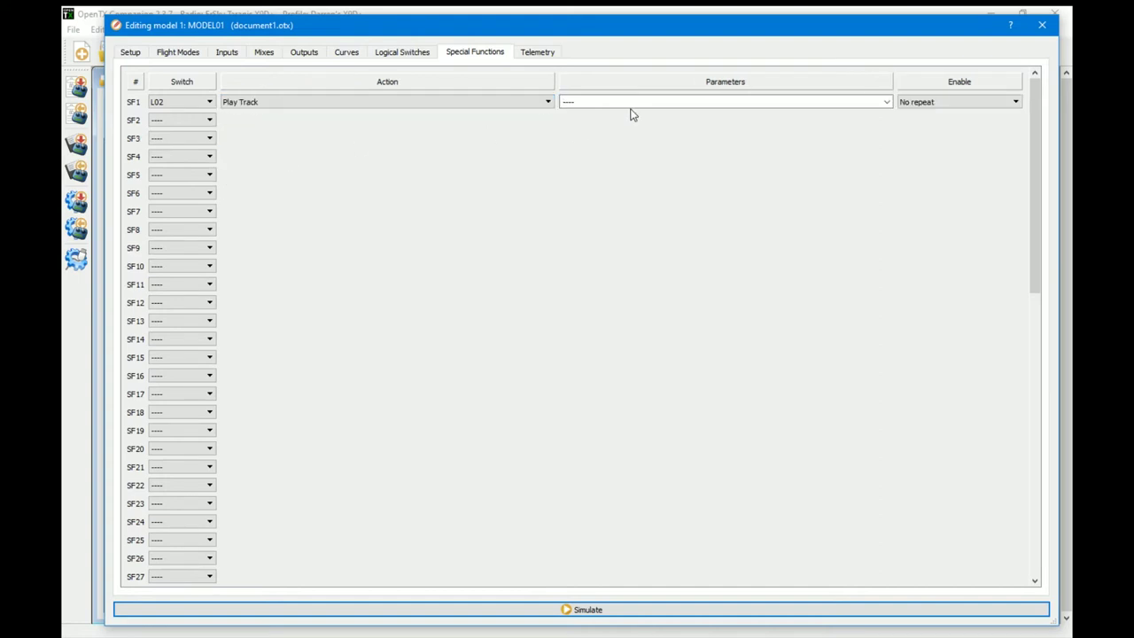
Choose nrmmod as the track played by special function SF1
{"action": "left_click", "coordinate": [886, 102]}
{"action": "left_click_drag", "start_coordinate": [887, 126], "coordinate": [883, 152]}
{"action": "left_click_drag", "start_coordinate": [884, 144], "coordinate": [884, 122]}
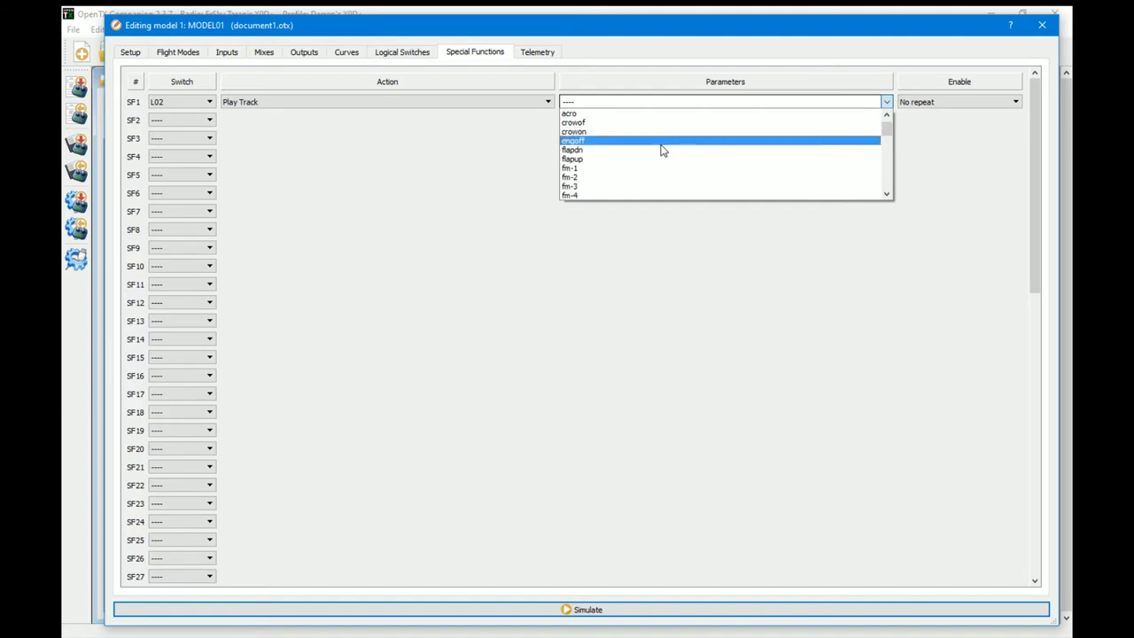
{"action": "left_click_drag", "start_coordinate": [885, 132], "coordinate": [890, 186]}
{"action": "scroll", "coordinate": [890, 184], "scroll_direction": "up", "scroll_amount": 4}
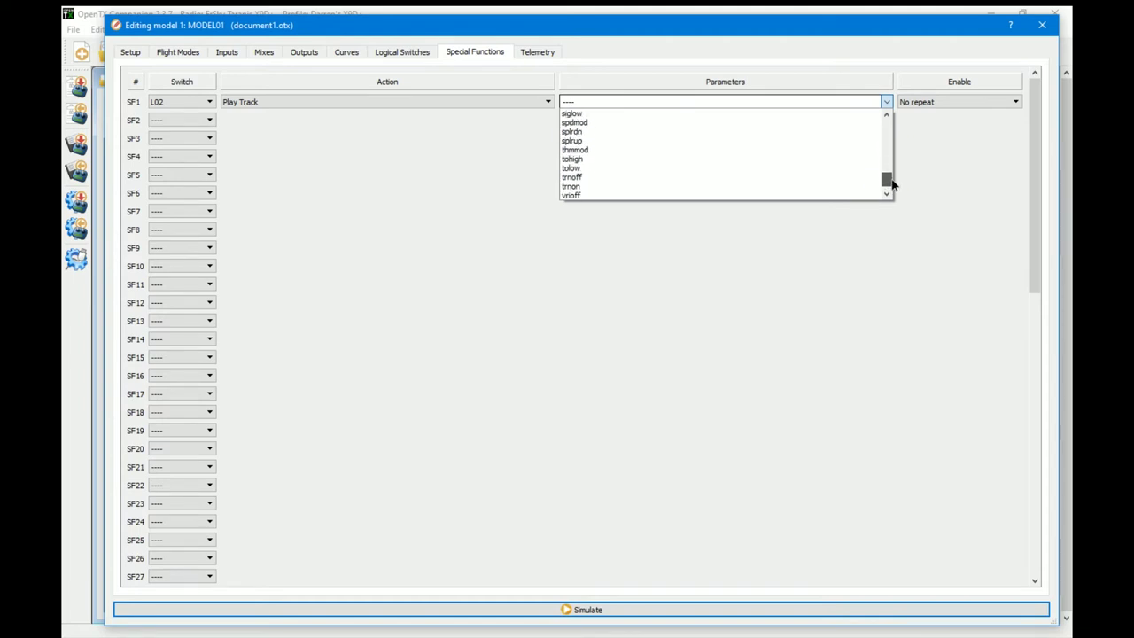
{"action": "left_click", "coordinate": [677, 171]}
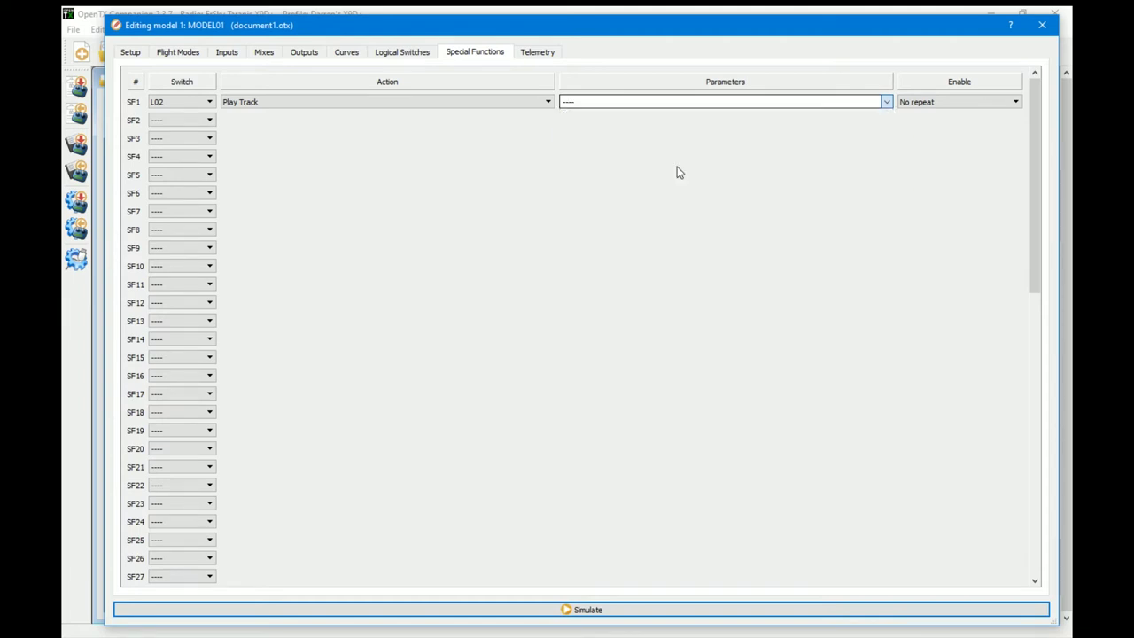
{"action": "left_click", "coordinate": [866, 102]}
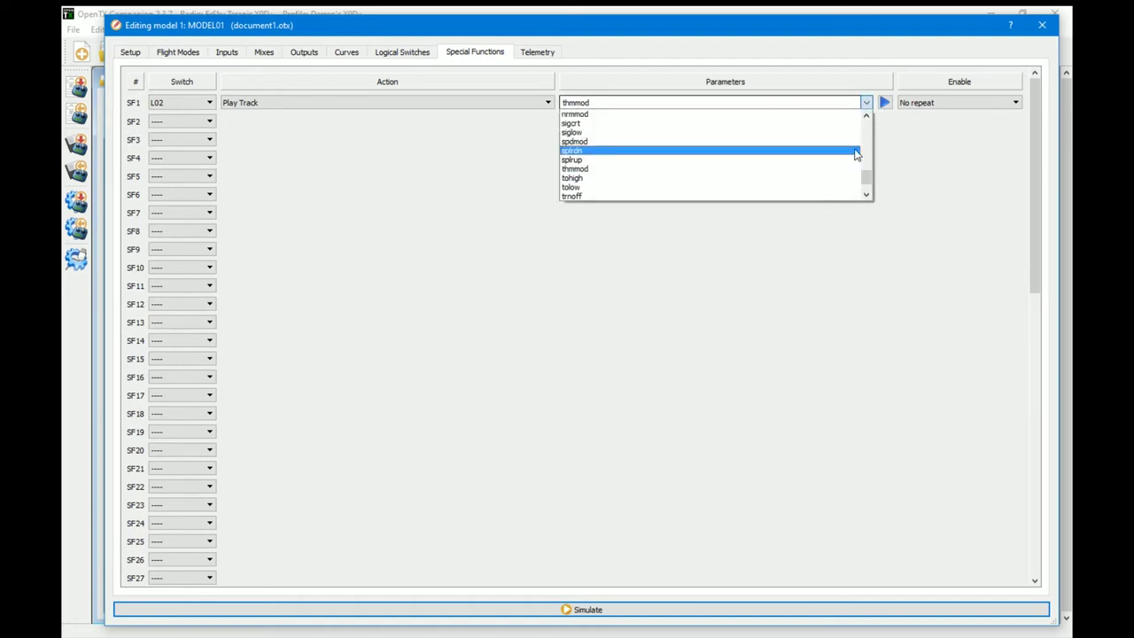
{"action": "left_click", "coordinate": [581, 122]}
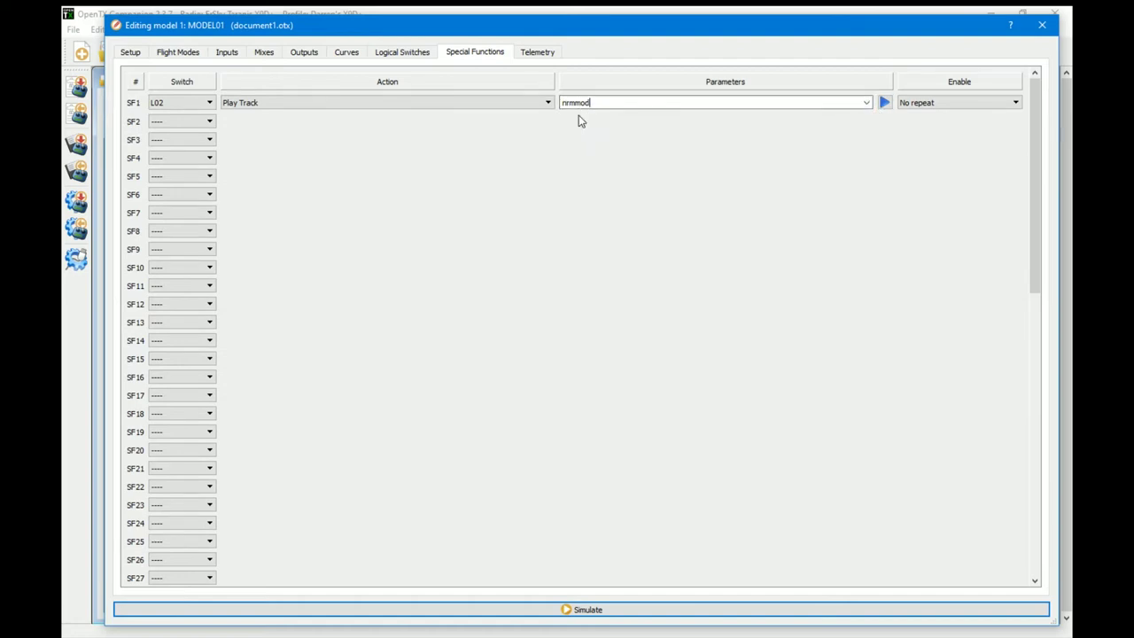
Set special function SF2 to trigger on switch !L02 and play the track engoff
{"action": "left_click", "coordinate": [179, 120]}
{"action": "left_click_drag", "start_coordinate": [213, 176], "coordinate": [213, 145]}
{"action": "left_click", "coordinate": [173, 160]}
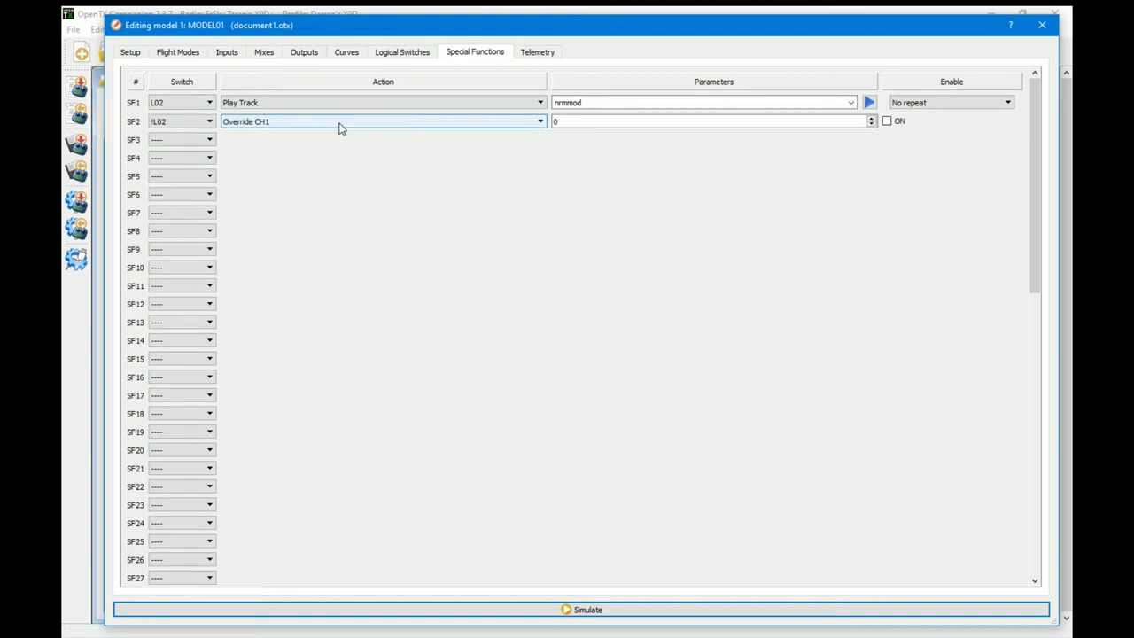
{"action": "left_click", "coordinate": [339, 124]}
{"action": "left_click_drag", "start_coordinate": [540, 152], "coordinate": [540, 192]}
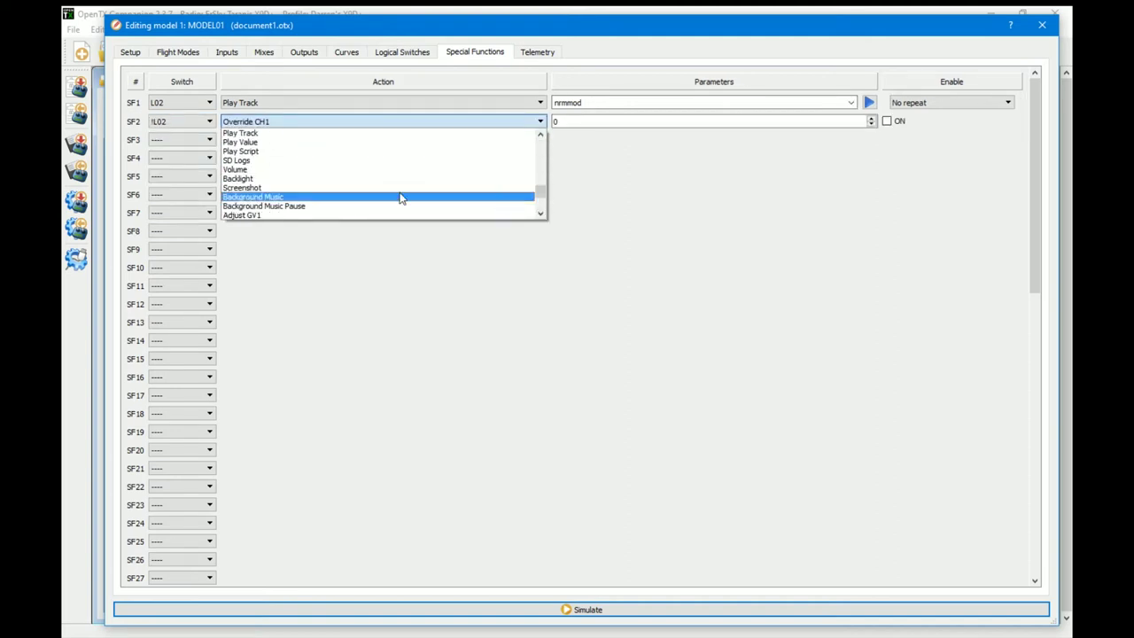
{"action": "scroll", "coordinate": [266, 191], "scroll_direction": "up", "scroll_amount": 2}
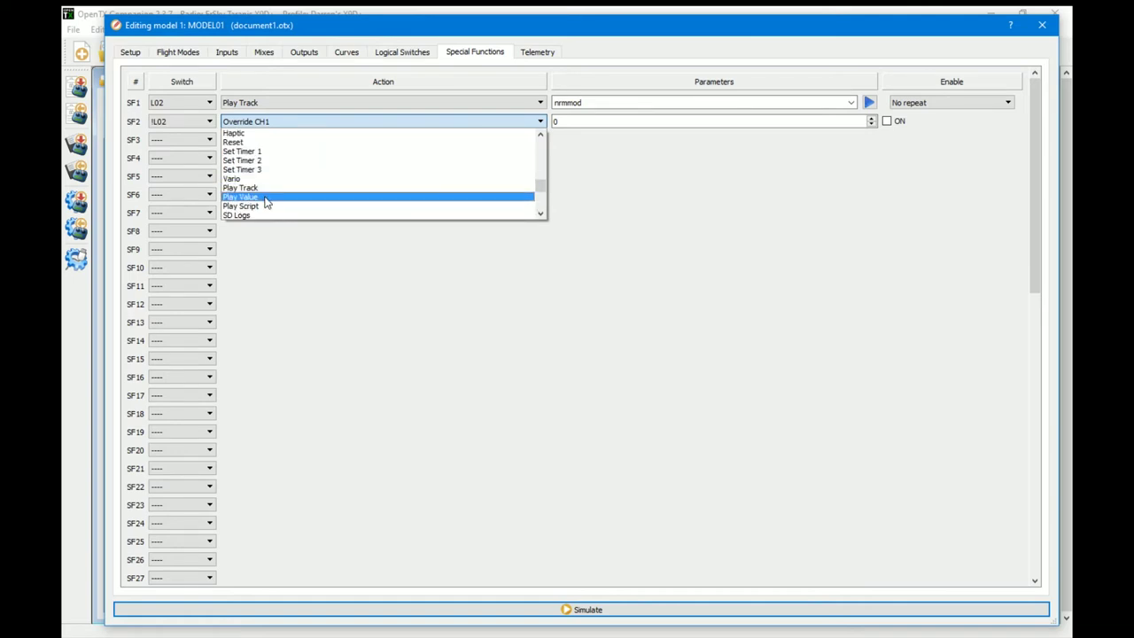
{"action": "left_click", "coordinate": [257, 187]}
{"action": "left_click", "coordinate": [887, 121]}
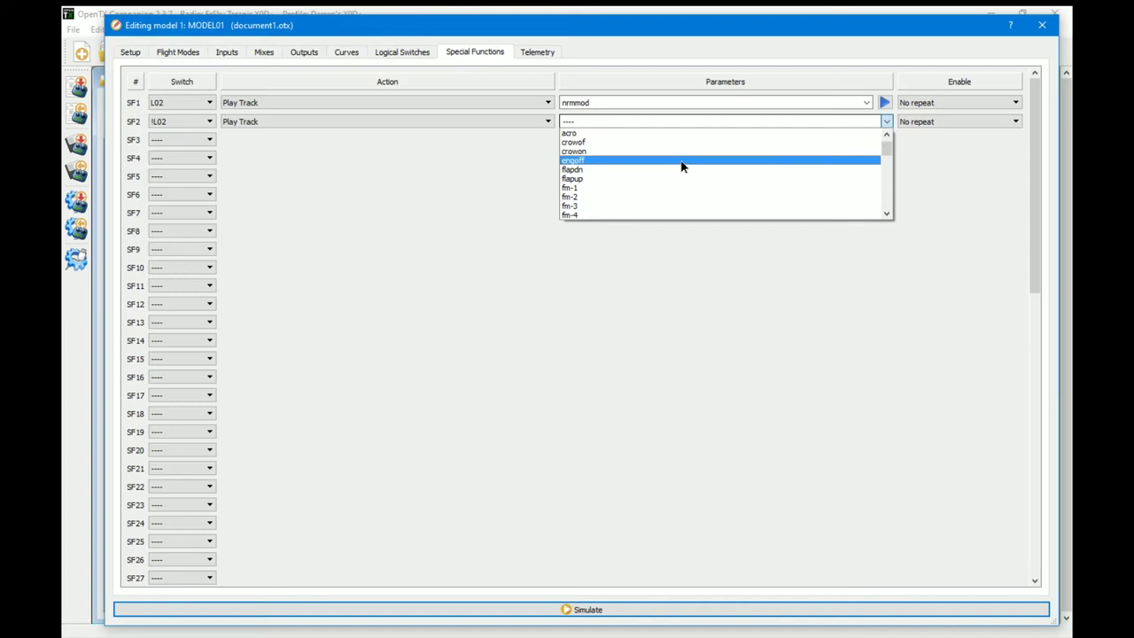
{"action": "left_click", "coordinate": [678, 168]}
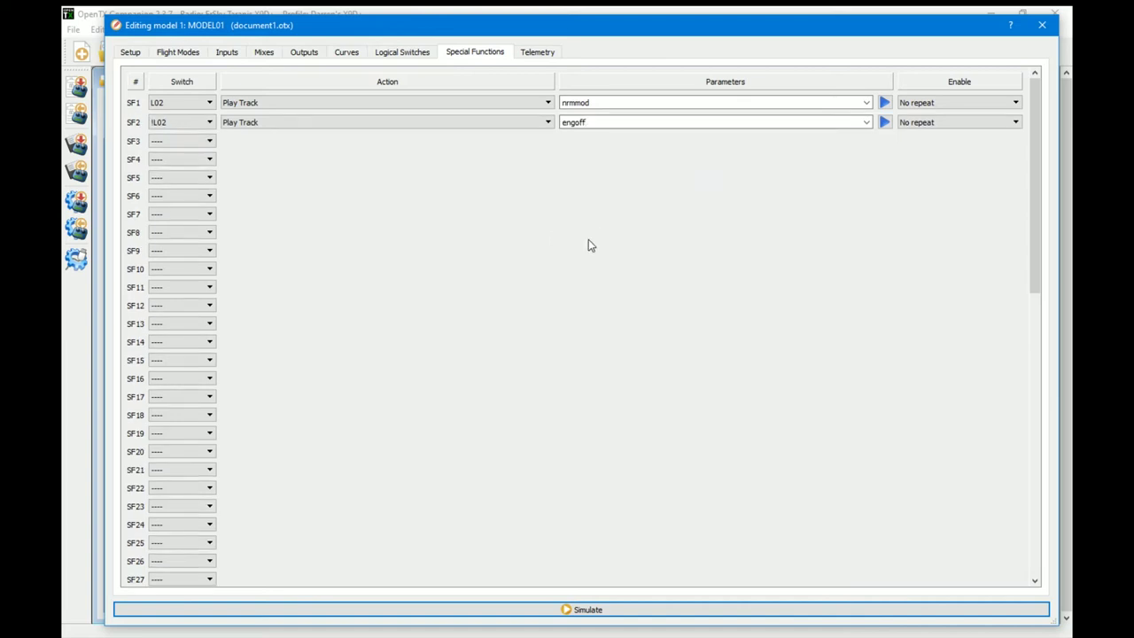
Edit the I3:Thr input and set its curve type to Curve, using CV2:Tht
{"action": "left_click", "coordinate": [225, 53]}
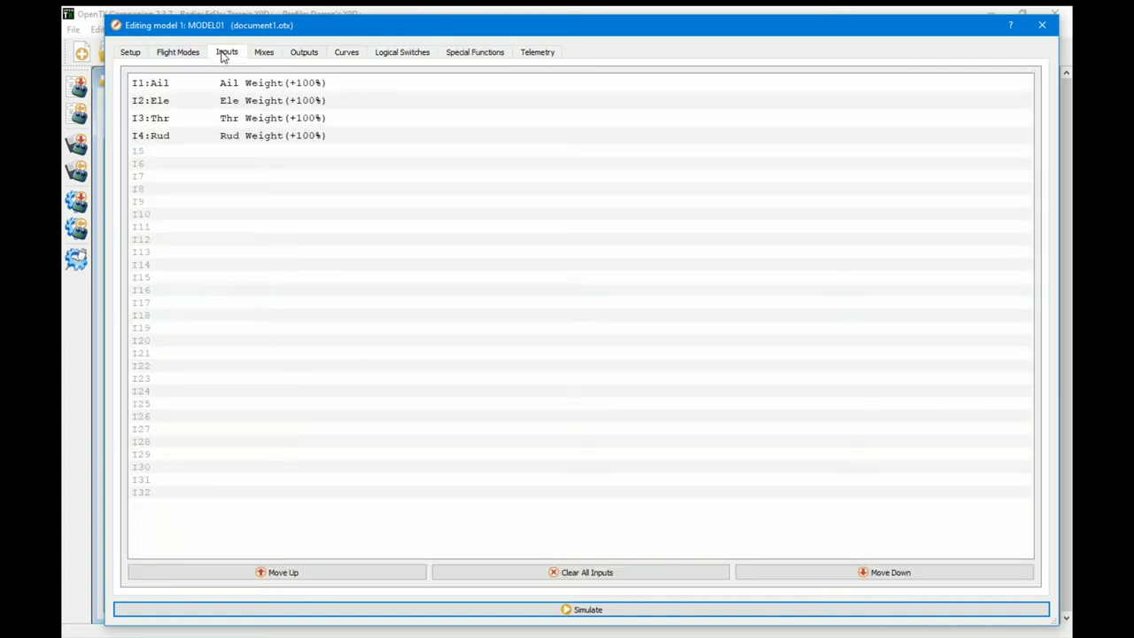
{"action": "double_click", "coordinate": [276, 124]}
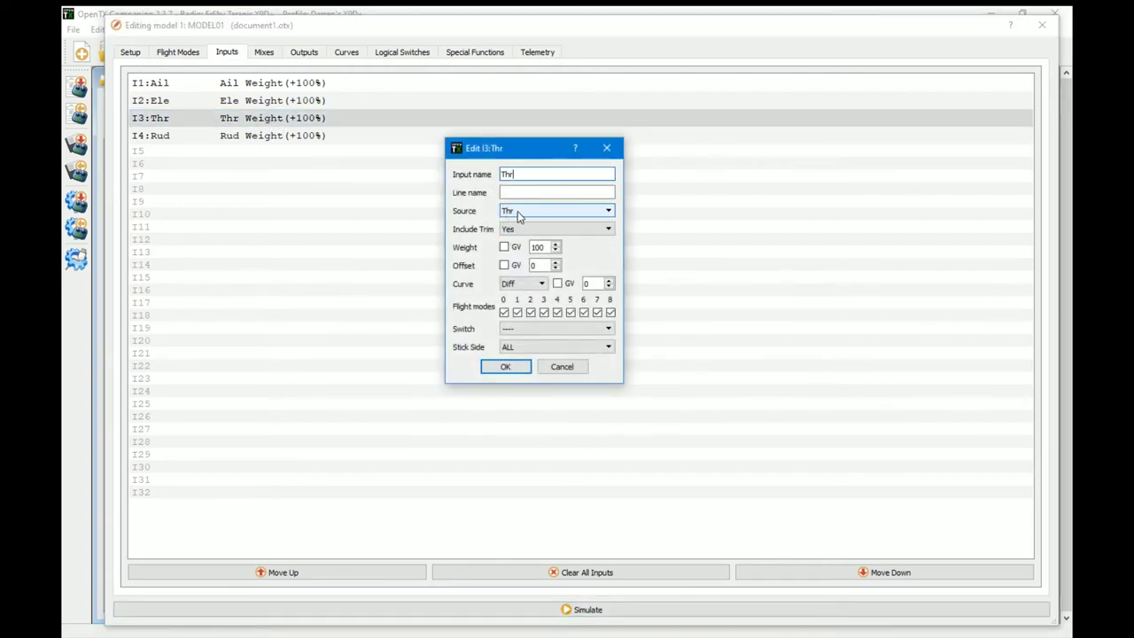
{"action": "left_click", "coordinate": [540, 284]}
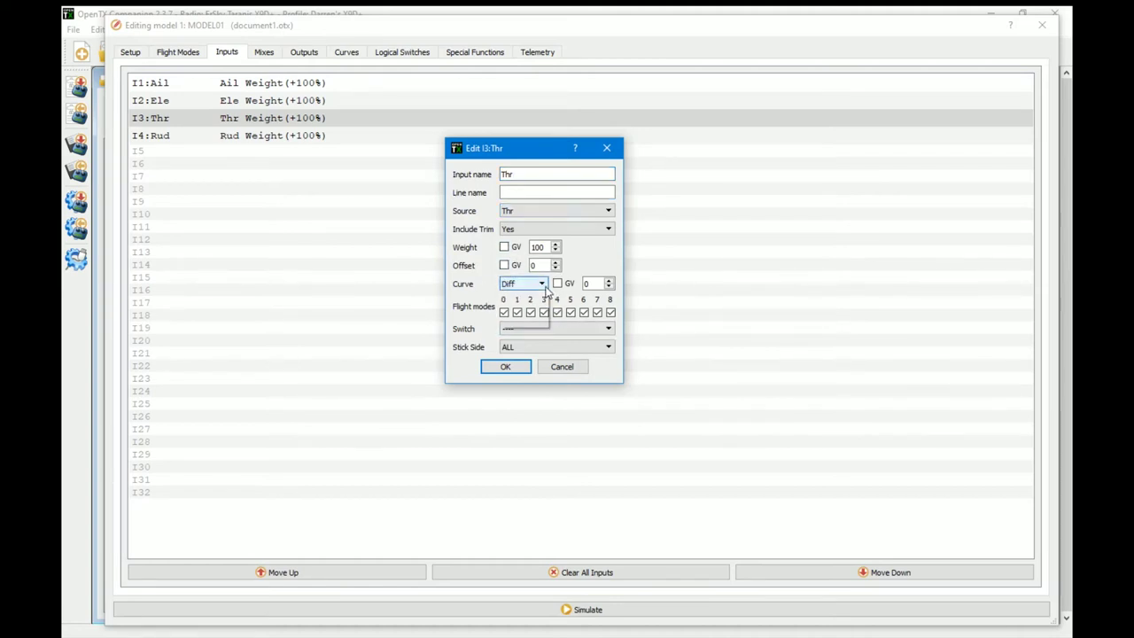
{"action": "left_click", "coordinate": [530, 314]}
{"action": "left_click", "coordinate": [597, 291]}
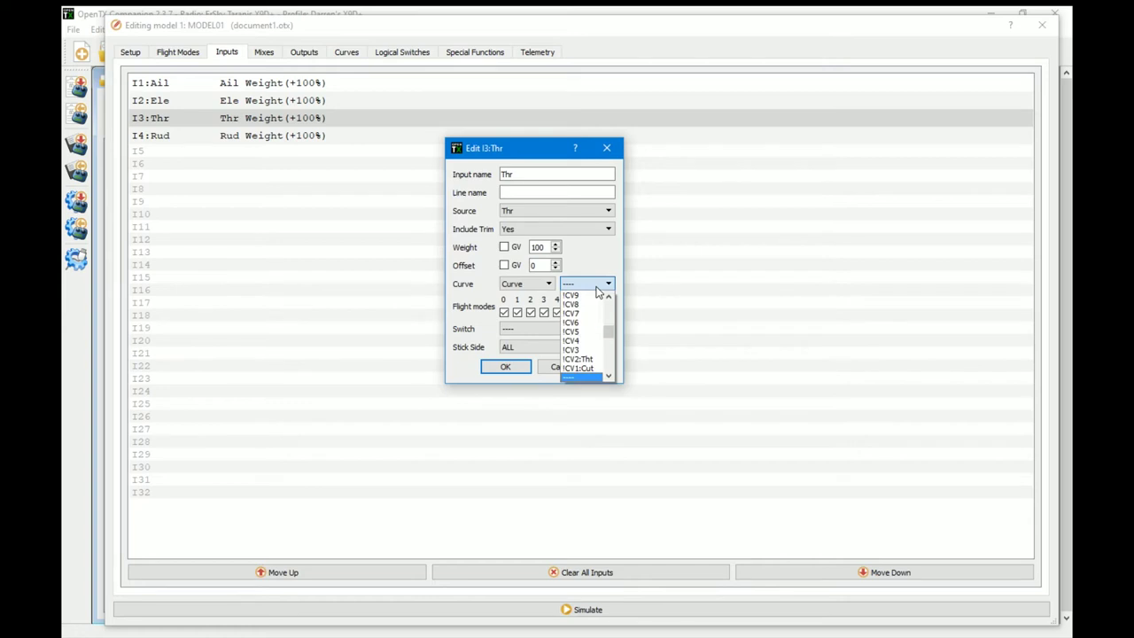
{"action": "left_click_drag", "start_coordinate": [610, 341], "coordinate": [610, 338]}
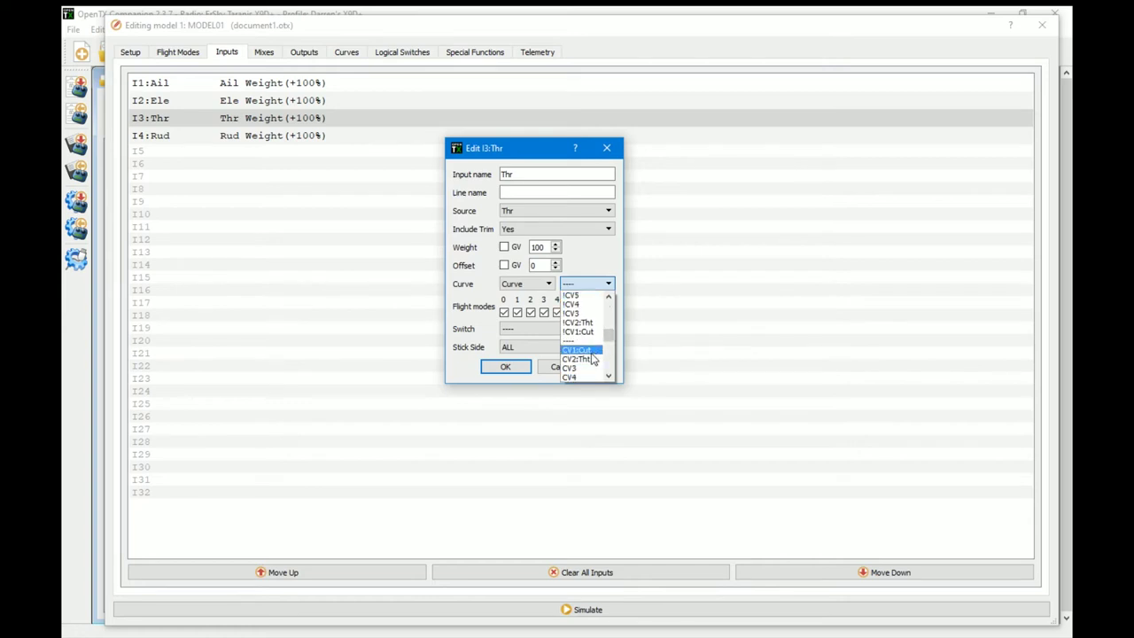
{"action": "left_click", "coordinate": [578, 359]}
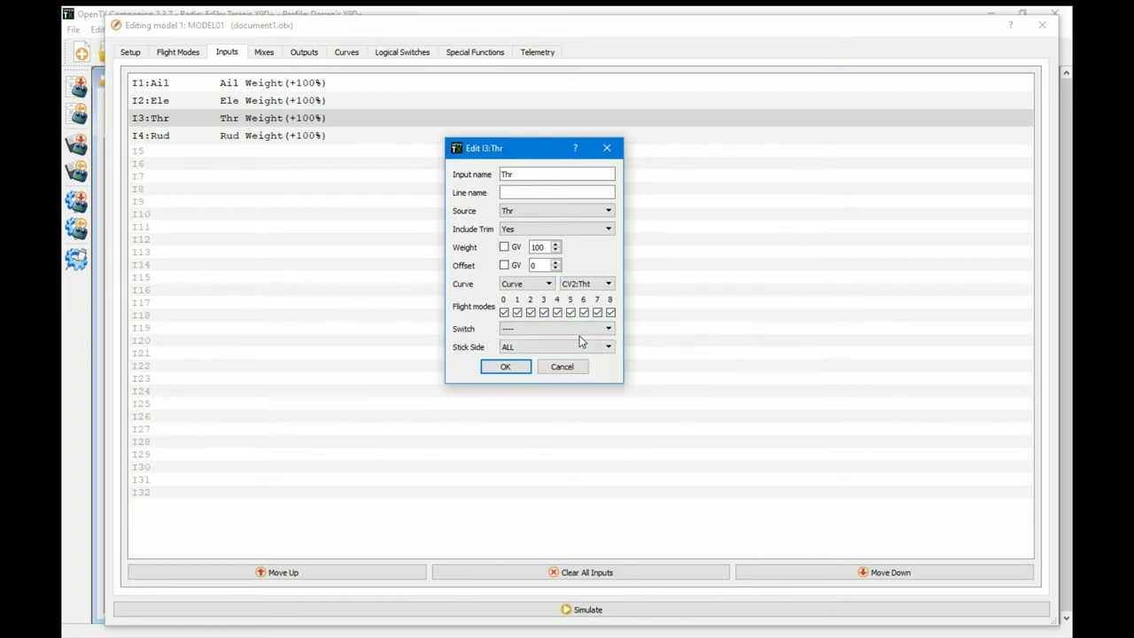
Set the Thr input line's switch to L02 and accept the edit
{"action": "left_click", "coordinate": [582, 328]}
{"action": "left_click_drag", "start_coordinate": [608, 390], "coordinate": [617, 417]}
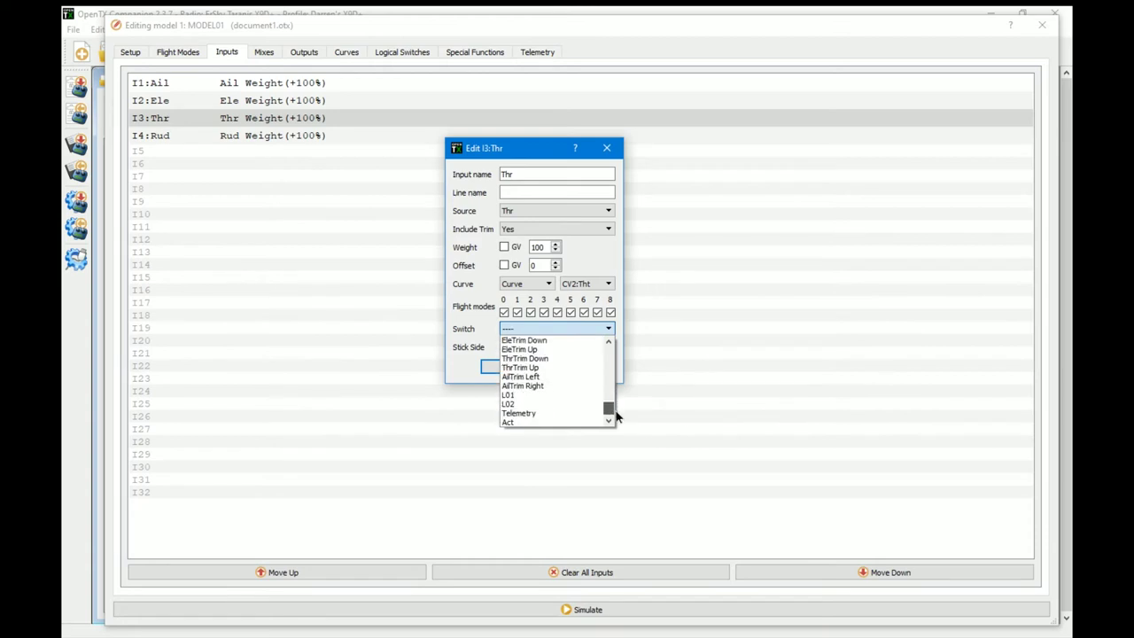
{"action": "left_click", "coordinate": [545, 404]}
{"action": "left_click", "coordinate": [518, 372]}
Duplicate the Thr input line and change the copy's curve to CV1:Cut
{"action": "right_click", "coordinate": [272, 122]}
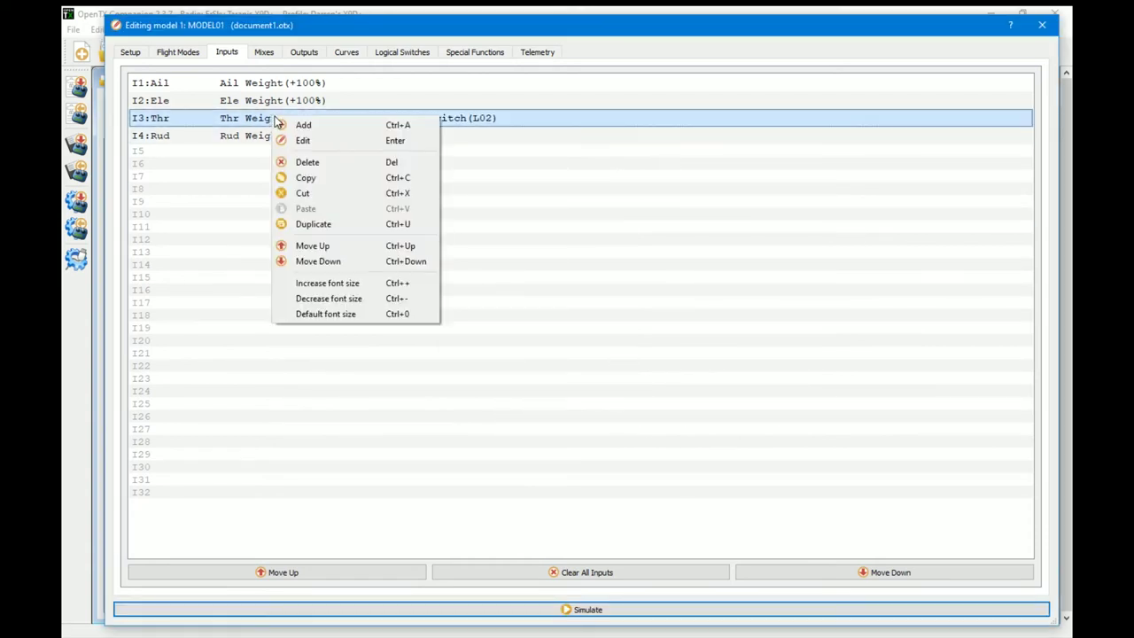
{"action": "left_click", "coordinate": [306, 222]}
{"action": "double_click", "coordinate": [350, 132]}
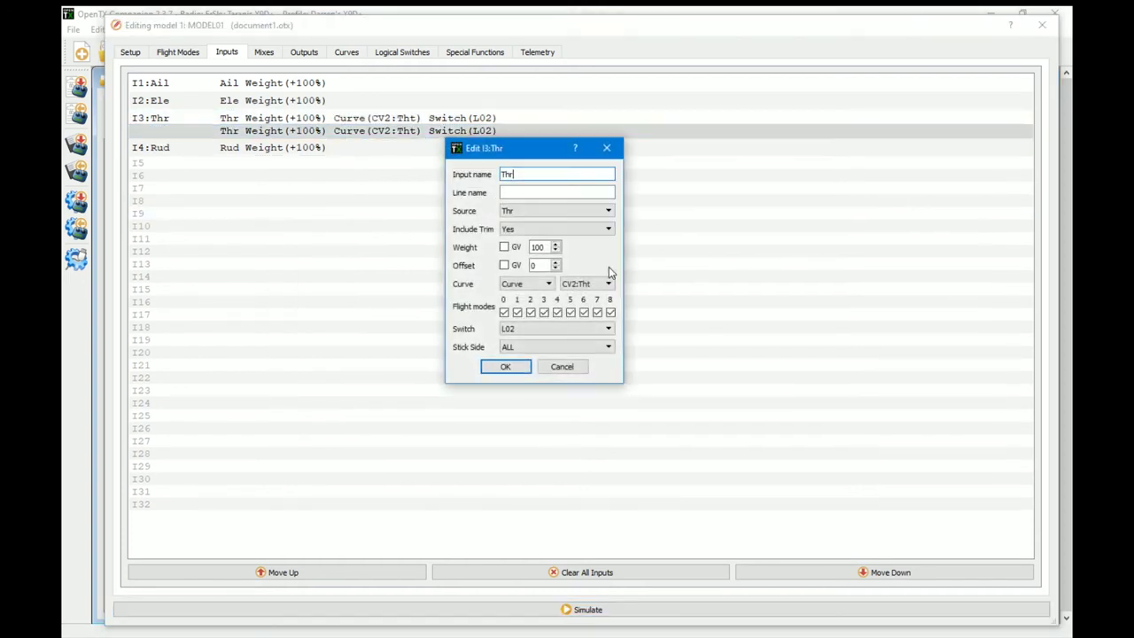
{"action": "left_click", "coordinate": [607, 285]}
{"action": "left_click", "coordinate": [576, 370]}
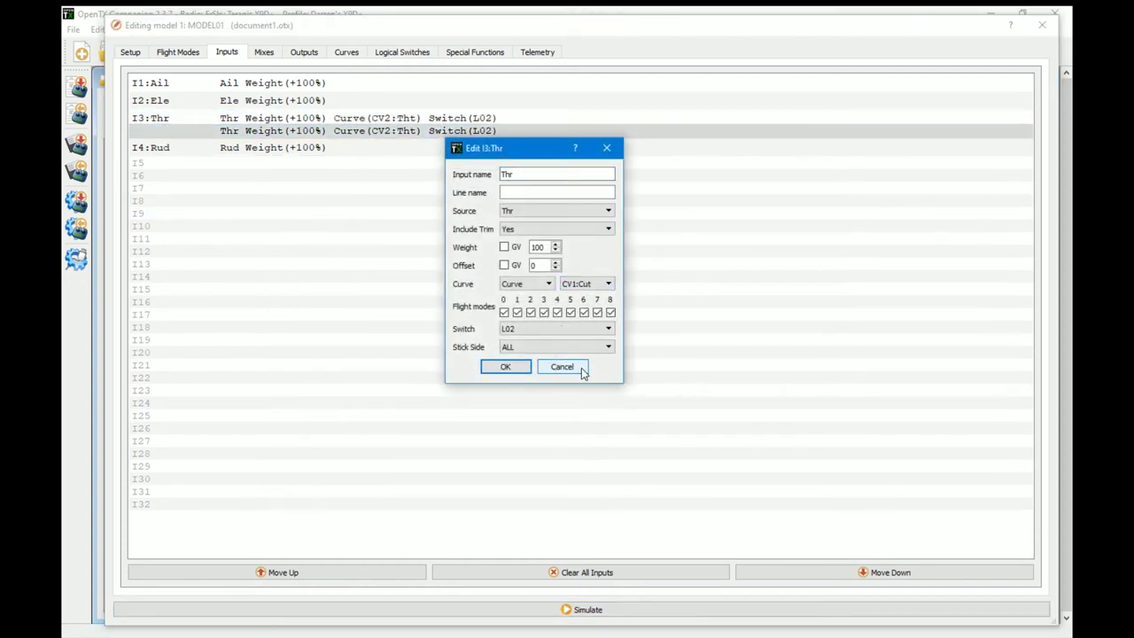
Set the duplicated Thr line's switch to !L02 and accept the edit
{"action": "left_click", "coordinate": [564, 335]}
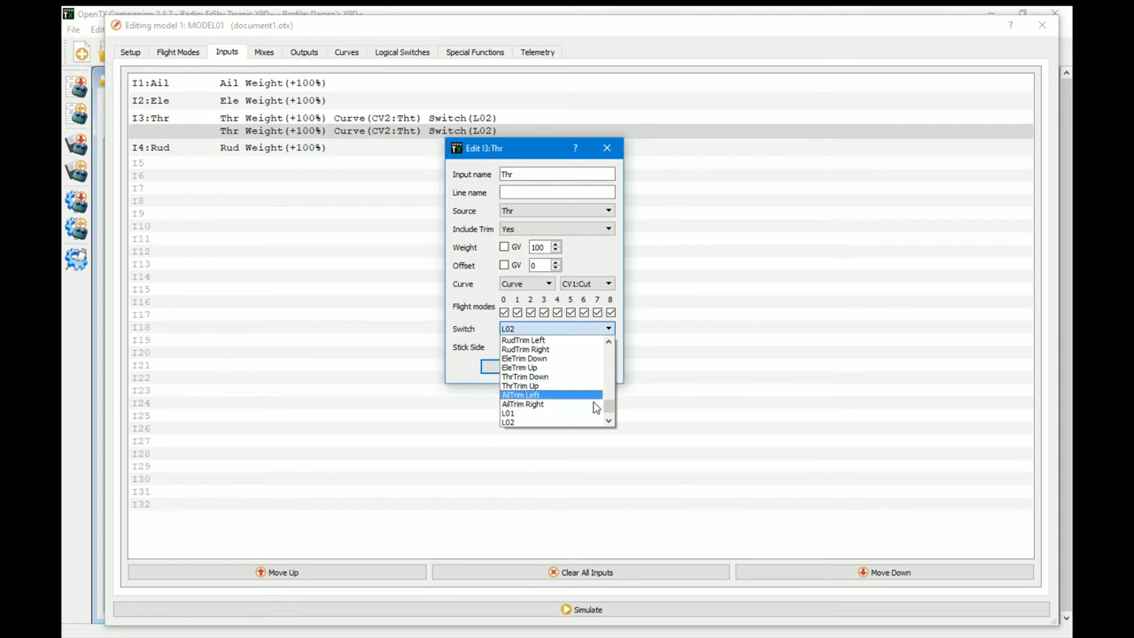
{"action": "left_click_drag", "start_coordinate": [609, 412], "coordinate": [626, 353]}
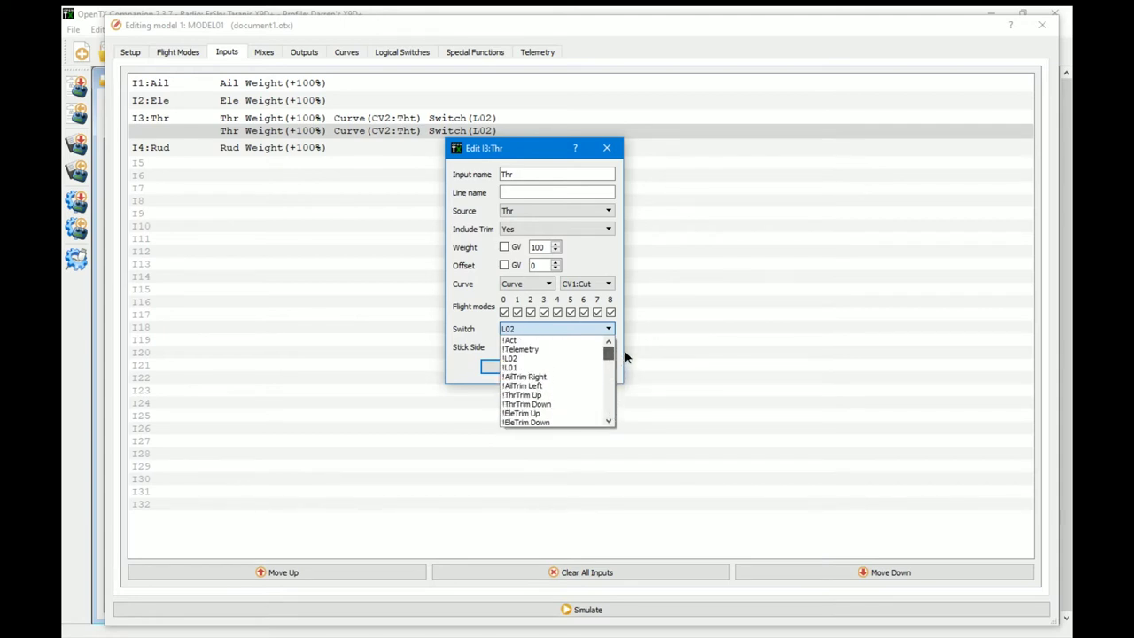
{"action": "left_click", "coordinate": [549, 361]}
{"action": "left_click", "coordinate": [505, 366]}
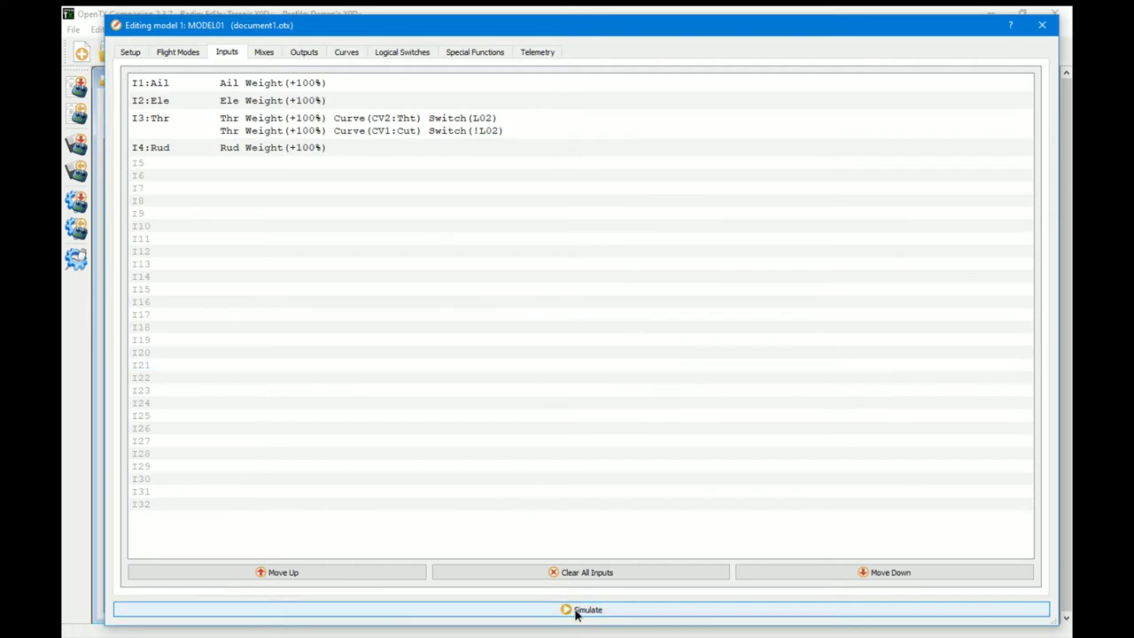
Test the throttle cut in the simulator by switching SF up and down with the throttle at -100, and close it
{"action": "left_click", "coordinate": [567, 607]}
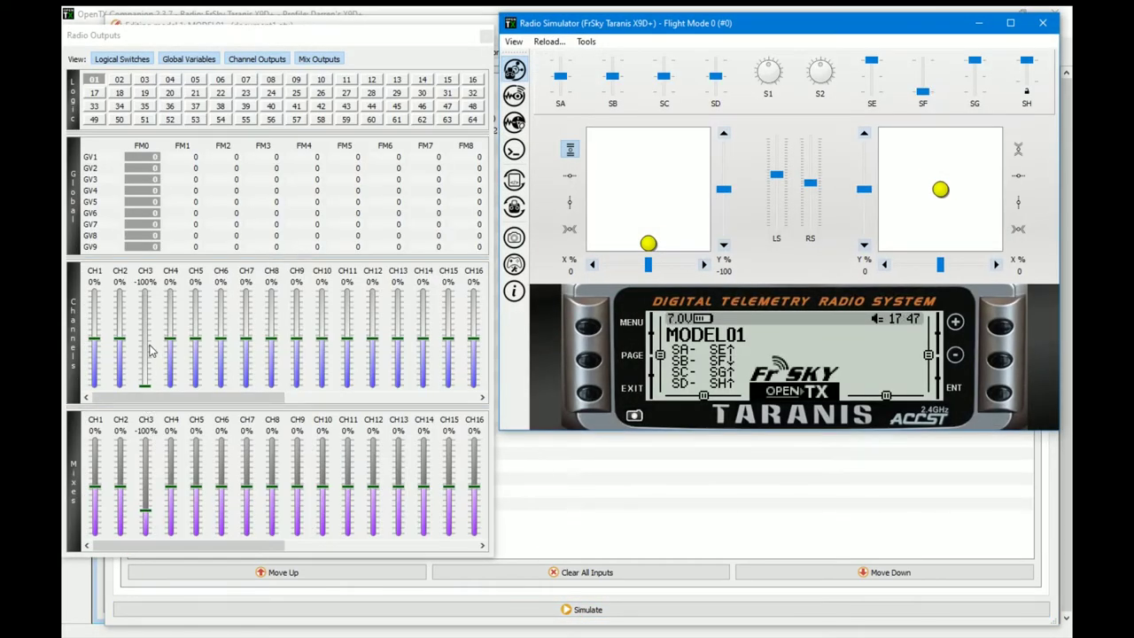
{"action": "mouse_move", "coordinate": [646, 249]}
{"action": "left_mouse_down"}
{"action": "mouse_move", "coordinate": [644, 168]}
{"action": "mouse_move", "coordinate": [649, 277]}
{"action": "mouse_move", "coordinate": [650, 185]}
{"action": "mouse_move", "coordinate": [654, 243]}
{"action": "left_mouse_up"}
{"action": "left_click", "coordinate": [924, 71]}
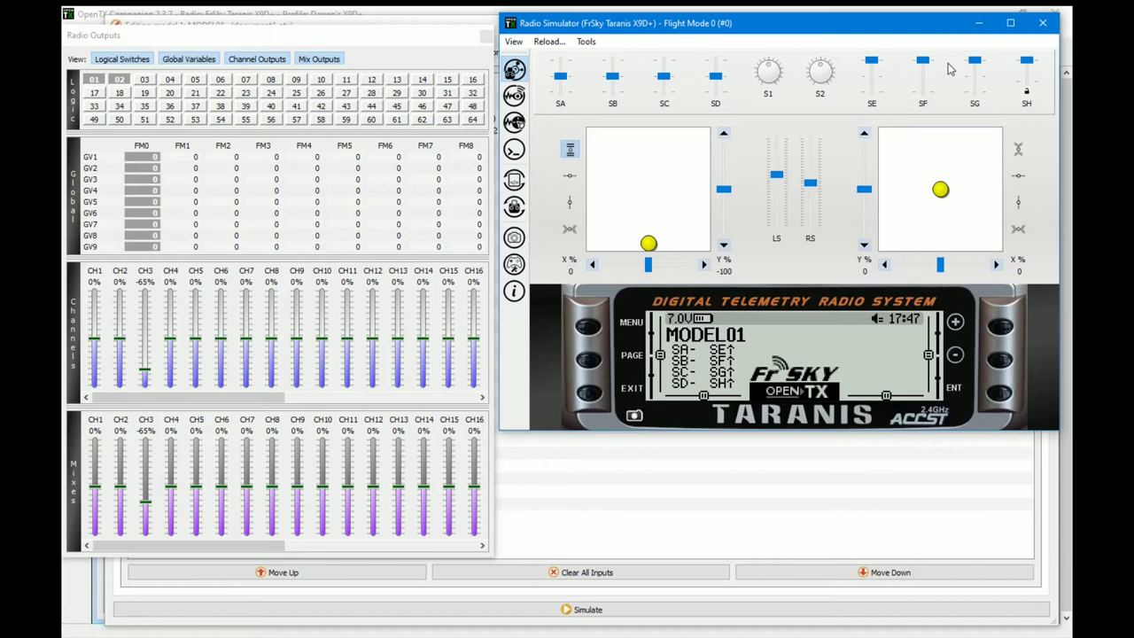
{"action": "left_click", "coordinate": [924, 91]}
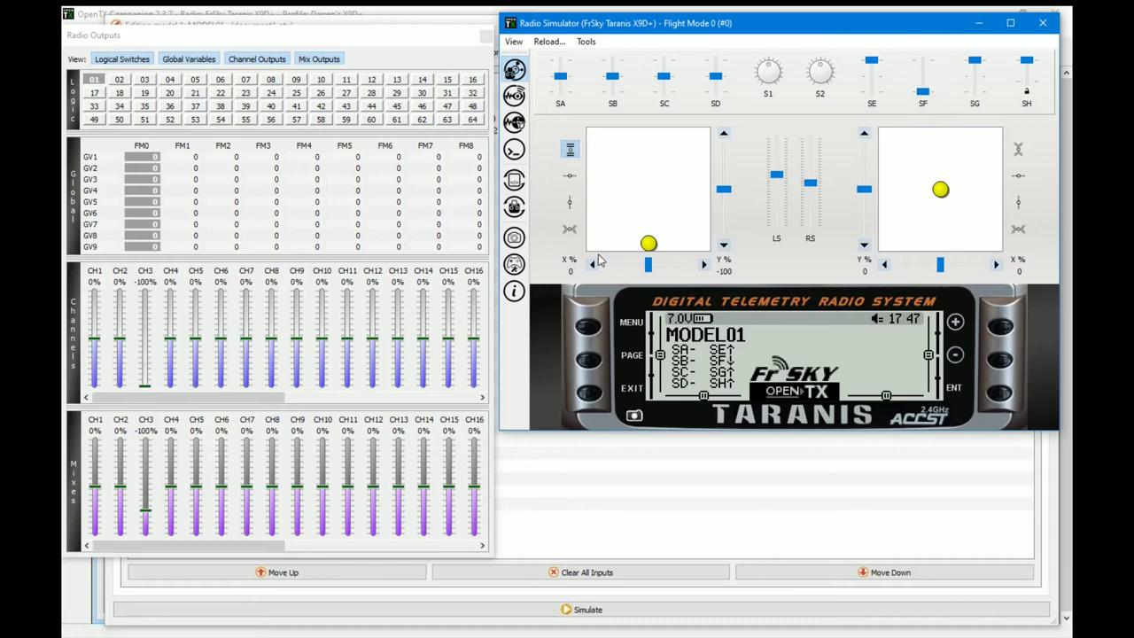
{"action": "mouse_move", "coordinate": [648, 246]}
{"action": "left_mouse_down"}
{"action": "mouse_move", "coordinate": [653, 215]}
{"action": "mouse_move", "coordinate": [648, 243]}
{"action": "left_mouse_up"}
{"action": "left_click", "coordinate": [1043, 22]}
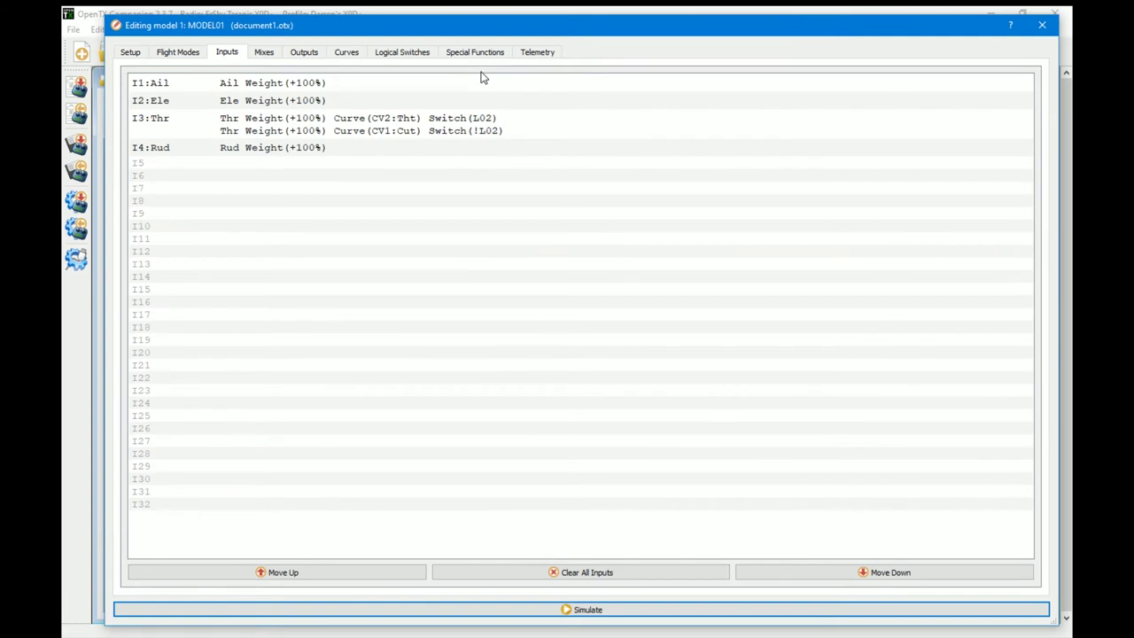
Define logical switch L04 with function a>x, V1 Thr and V2 96
{"action": "left_click", "coordinate": [408, 55]}
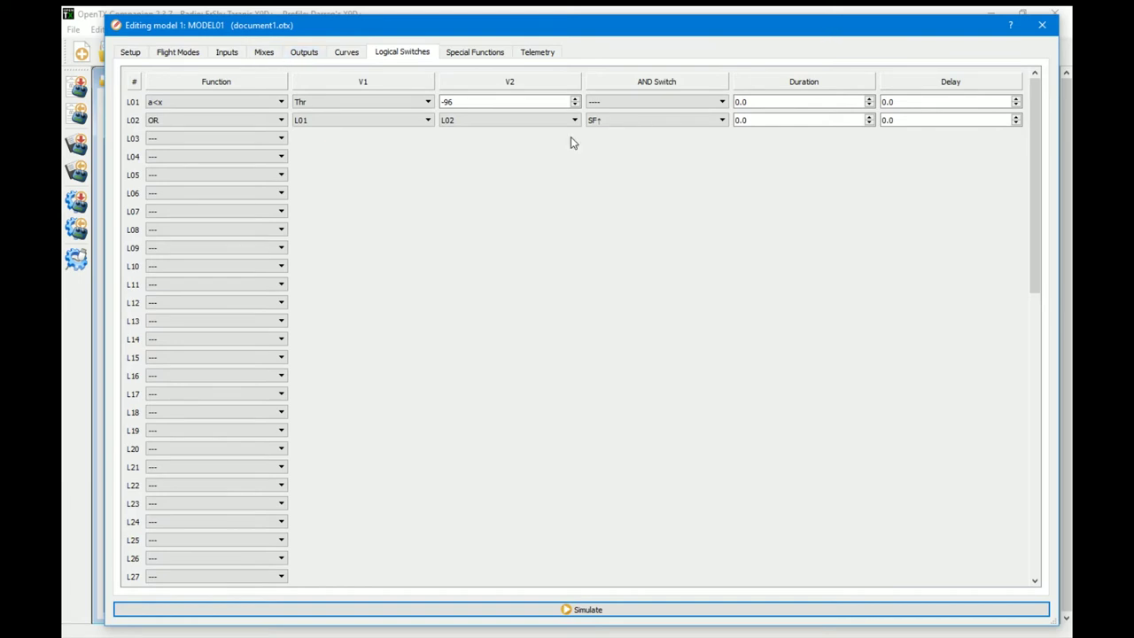
{"action": "left_click", "coordinate": [276, 157]}
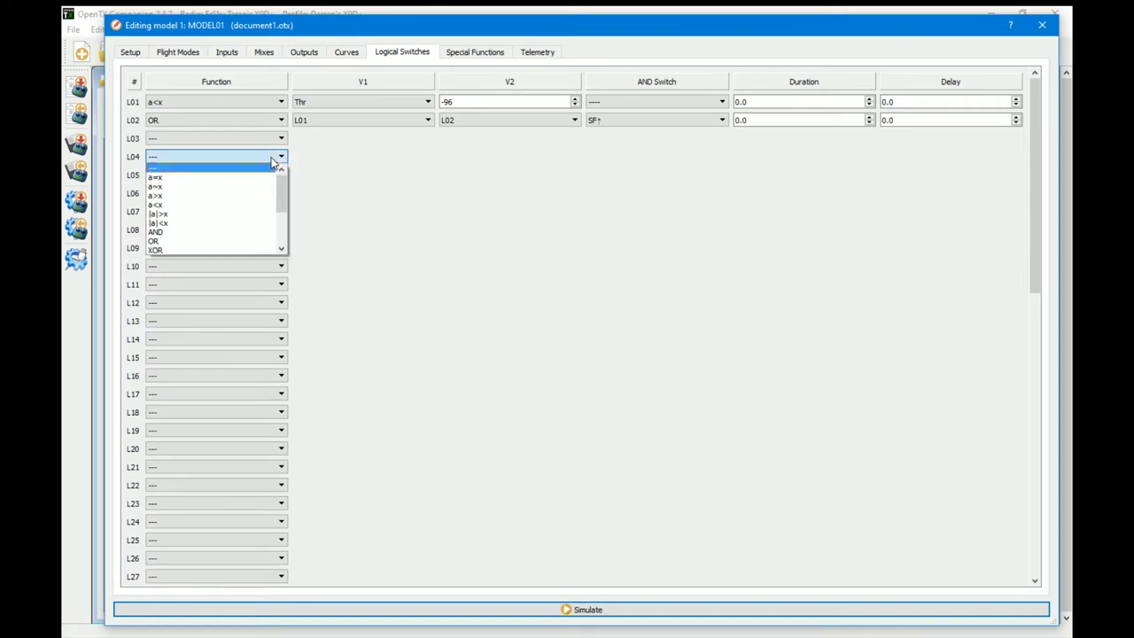
{"action": "left_click", "coordinate": [210, 195]}
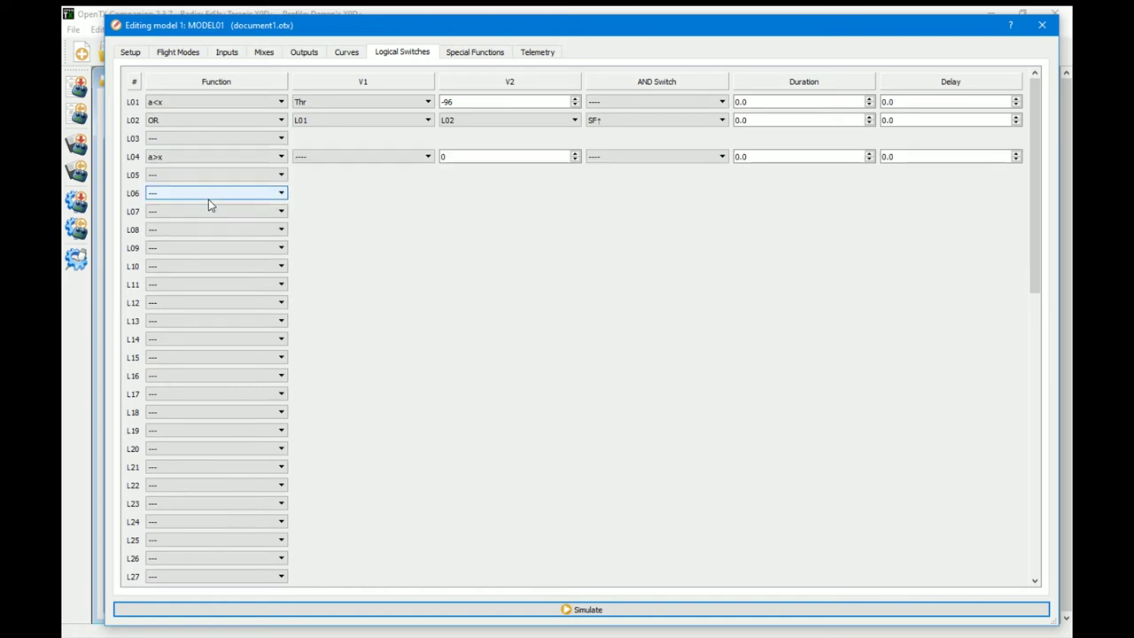
{"action": "left_click", "coordinate": [327, 158]}
{"action": "mouse_move", "coordinate": [426, 187]}
{"action": "left_mouse_down"}
{"action": "mouse_move", "coordinate": [432, 211]}
{"action": "mouse_move", "coordinate": [431, 201]}
{"action": "left_mouse_up"}
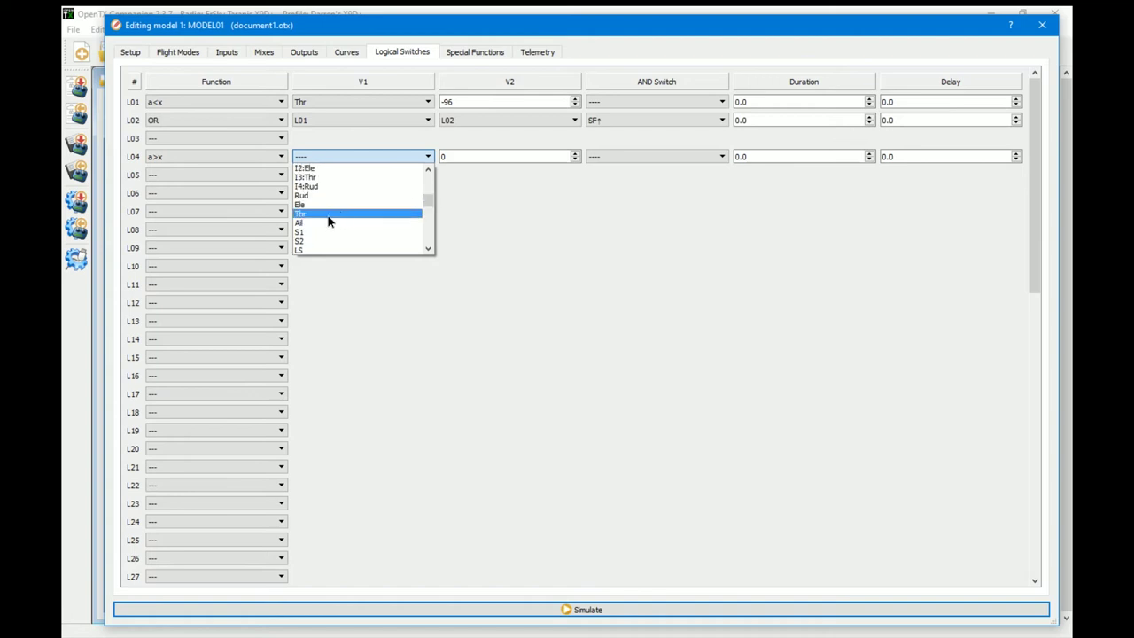
{"action": "left_click", "coordinate": [328, 216]}
{"action": "key", "text": "Tab"}
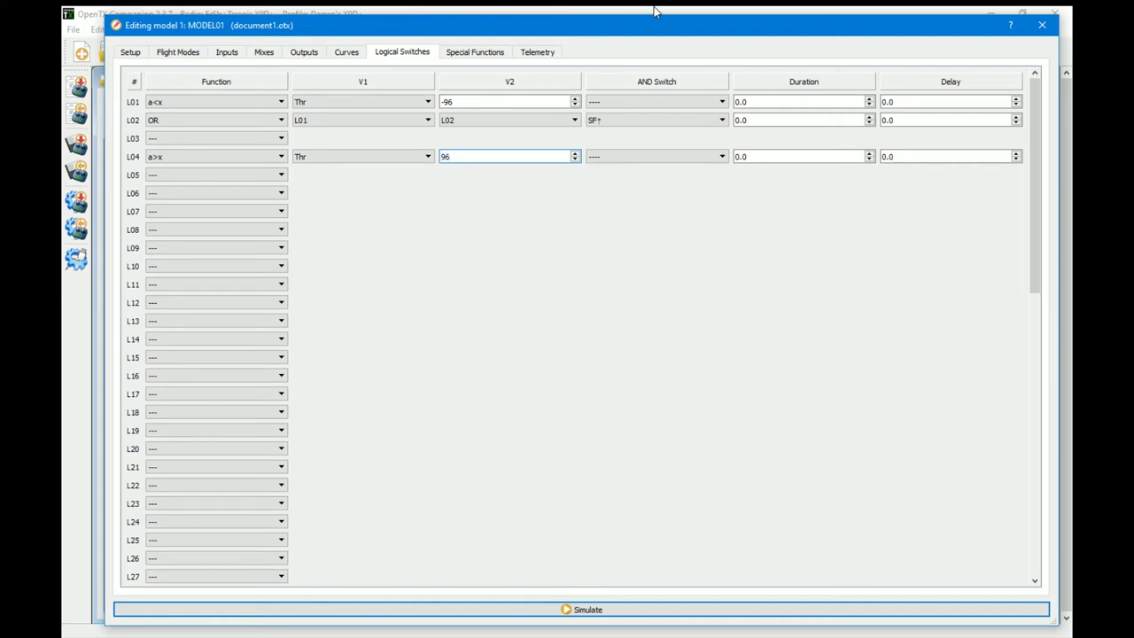
{"action": "left_click", "coordinate": [676, 158]}
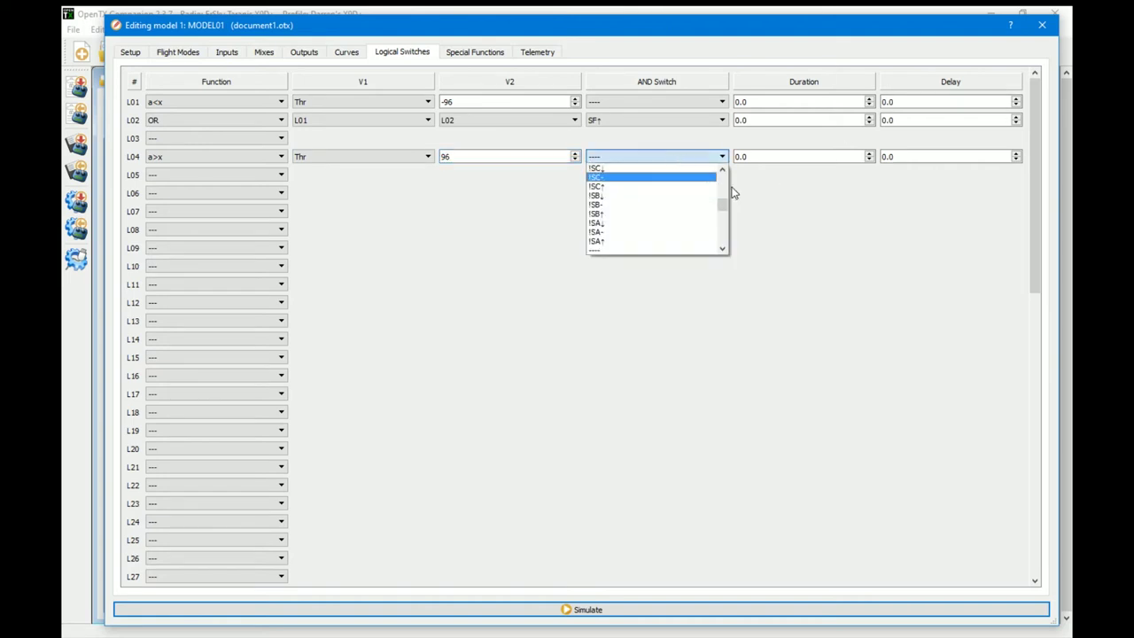
{"action": "left_click_drag", "start_coordinate": [727, 209], "coordinate": [724, 184]}
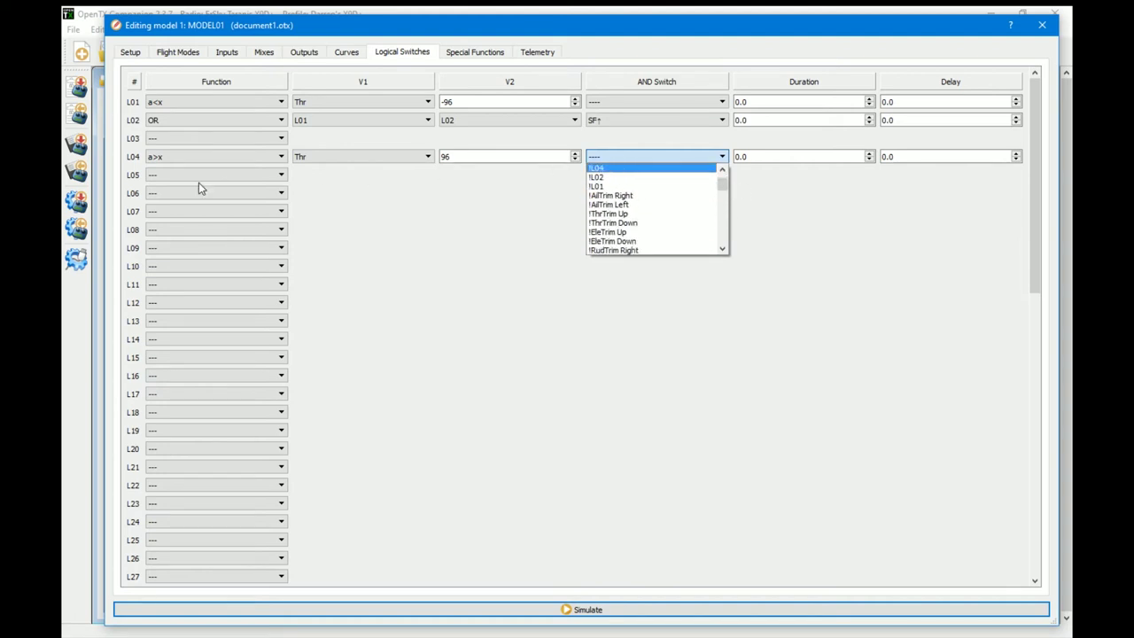
{"action": "left_click", "coordinate": [419, 240]}
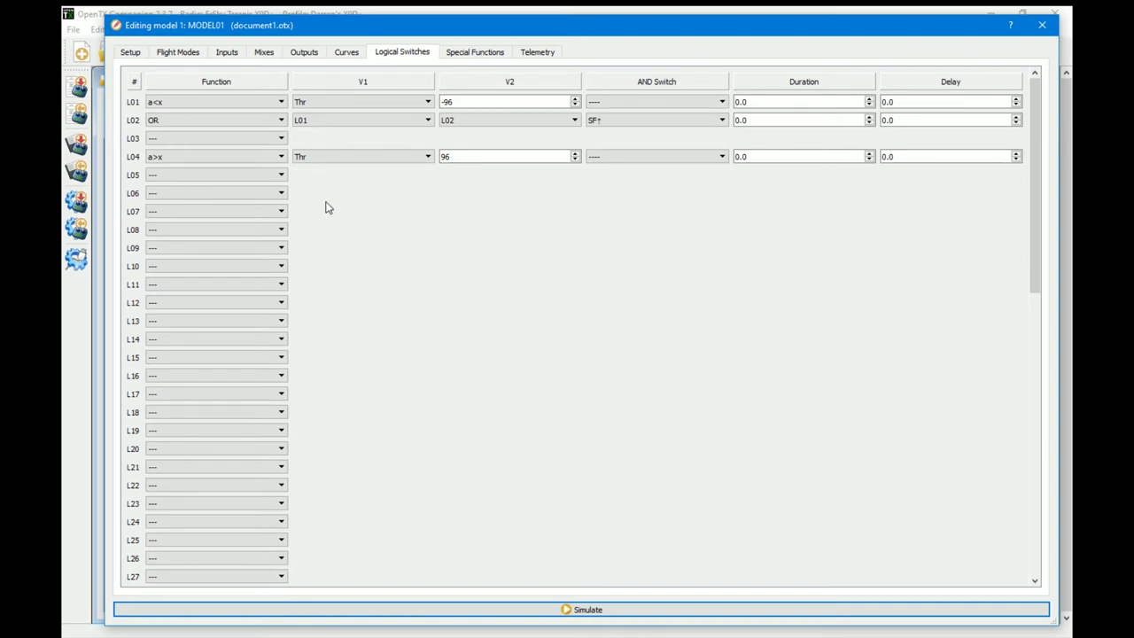
Define logical switch L05 with function OR and V2 set to !L02
{"action": "left_click", "coordinate": [234, 175]}
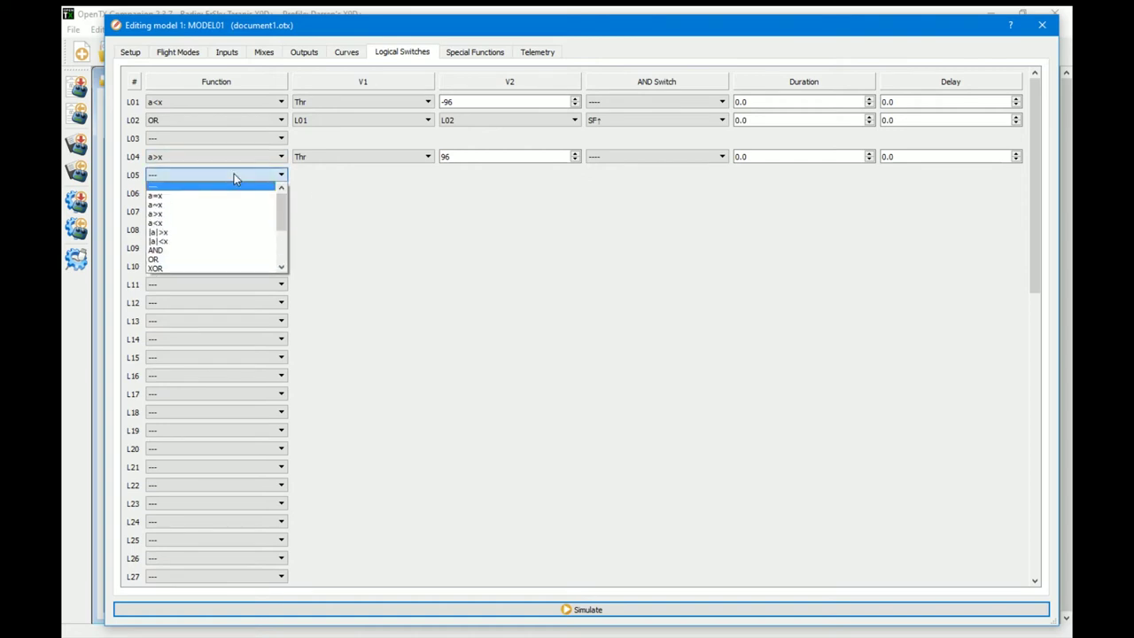
{"action": "left_click", "coordinate": [169, 259]}
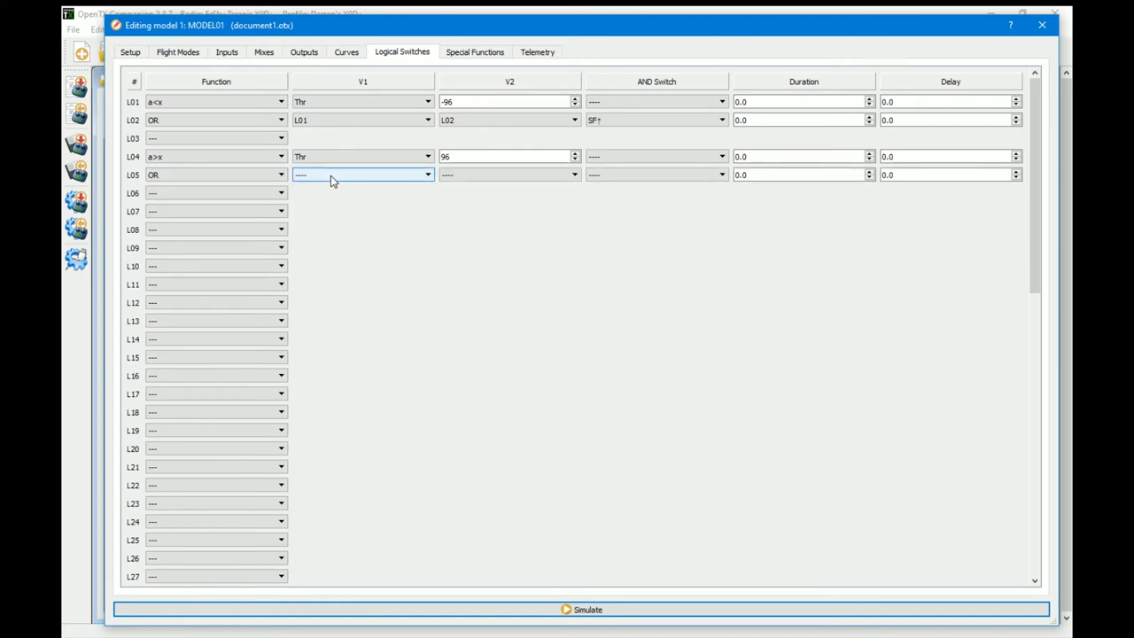
{"action": "left_click", "coordinate": [330, 175]}
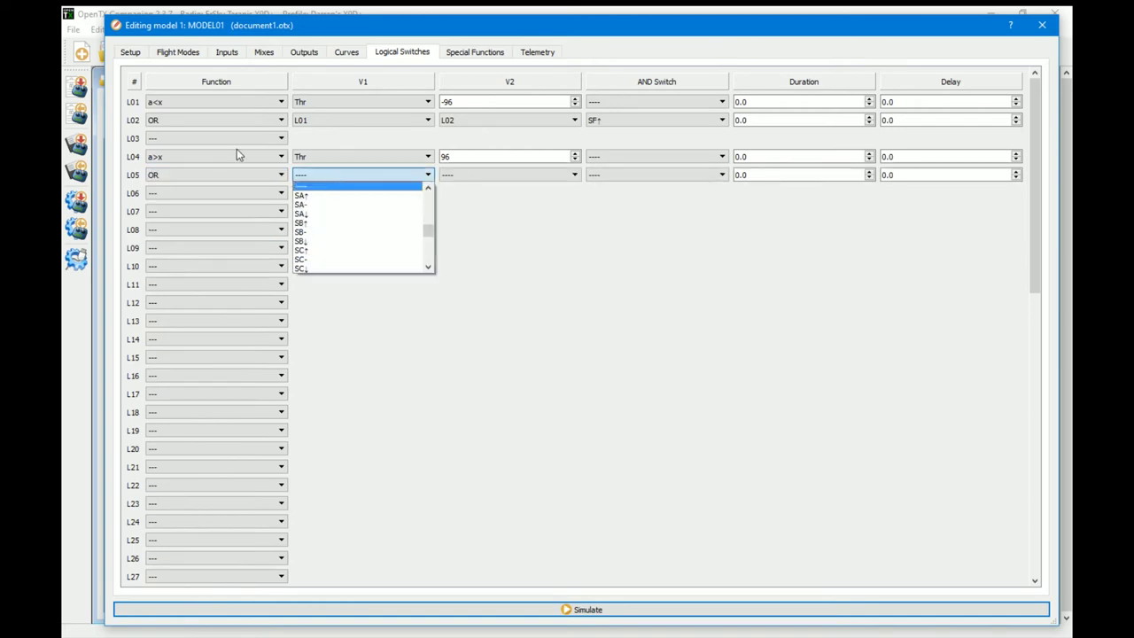
{"action": "left_click", "coordinate": [462, 177]}
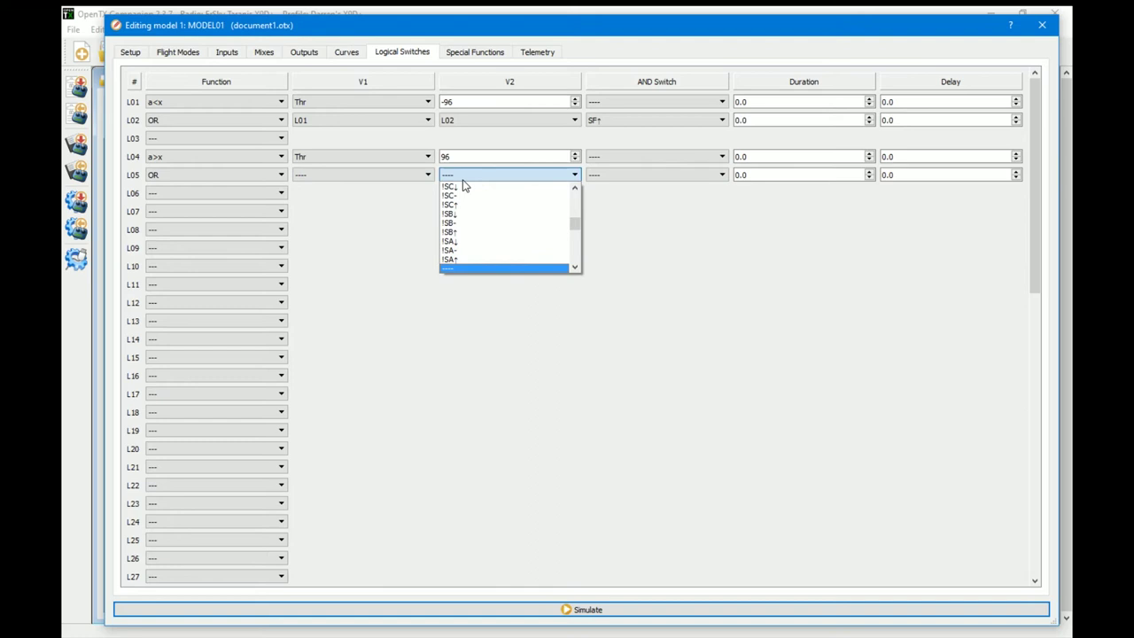
{"action": "left_click_drag", "start_coordinate": [575, 224], "coordinate": [576, 200]}
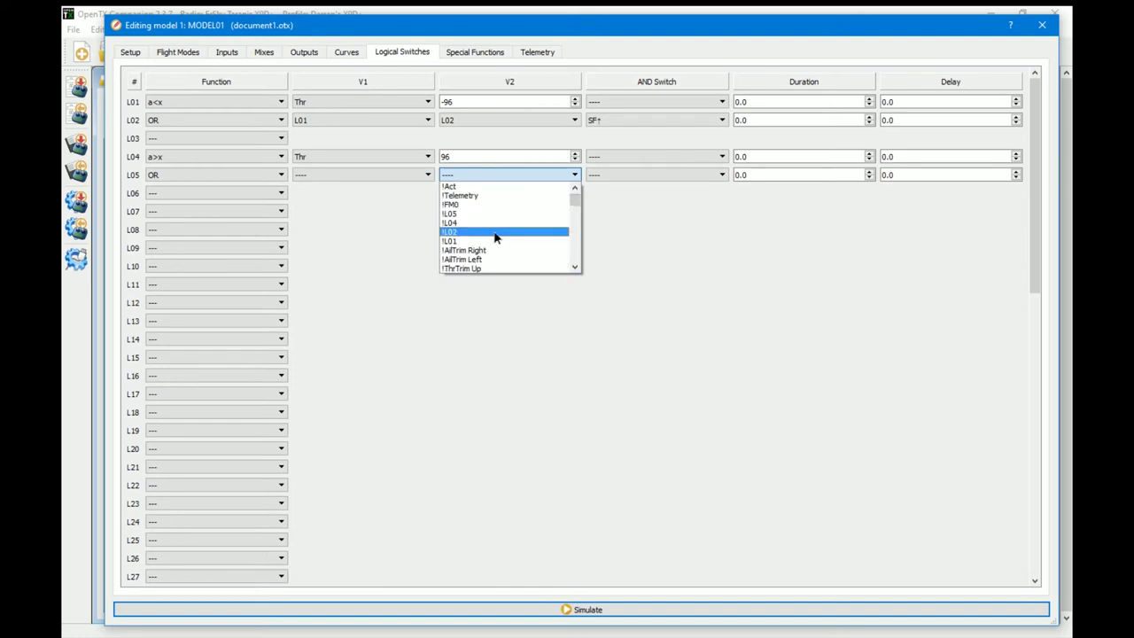
{"action": "left_click", "coordinate": [495, 233]}
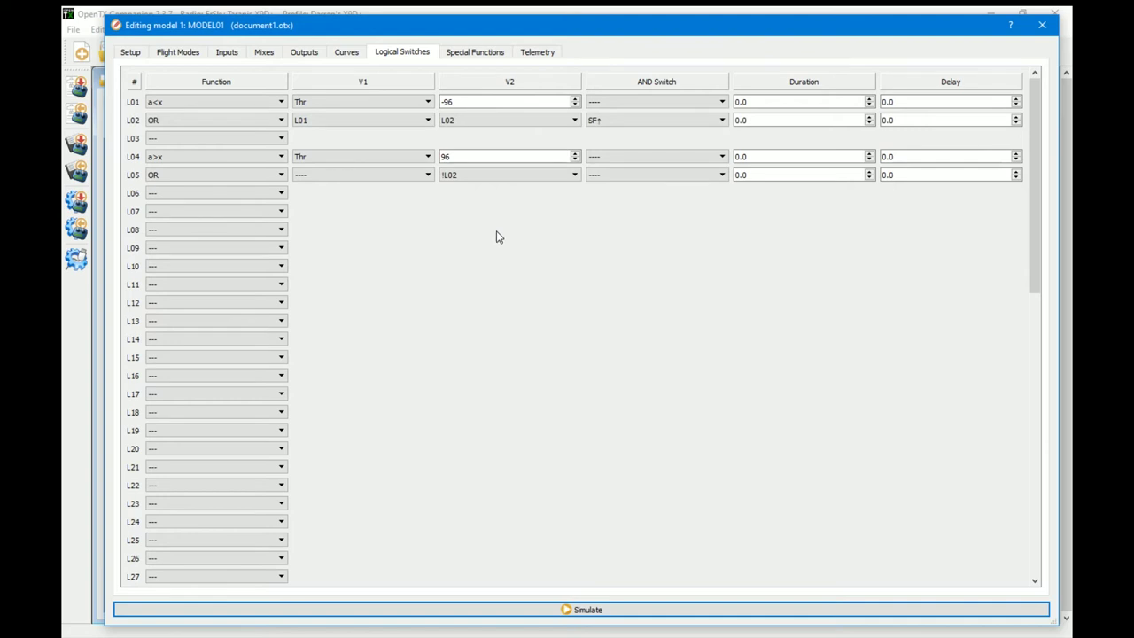
{"action": "left_click", "coordinate": [217, 175]}
{"action": "left_click", "coordinate": [312, 234]}
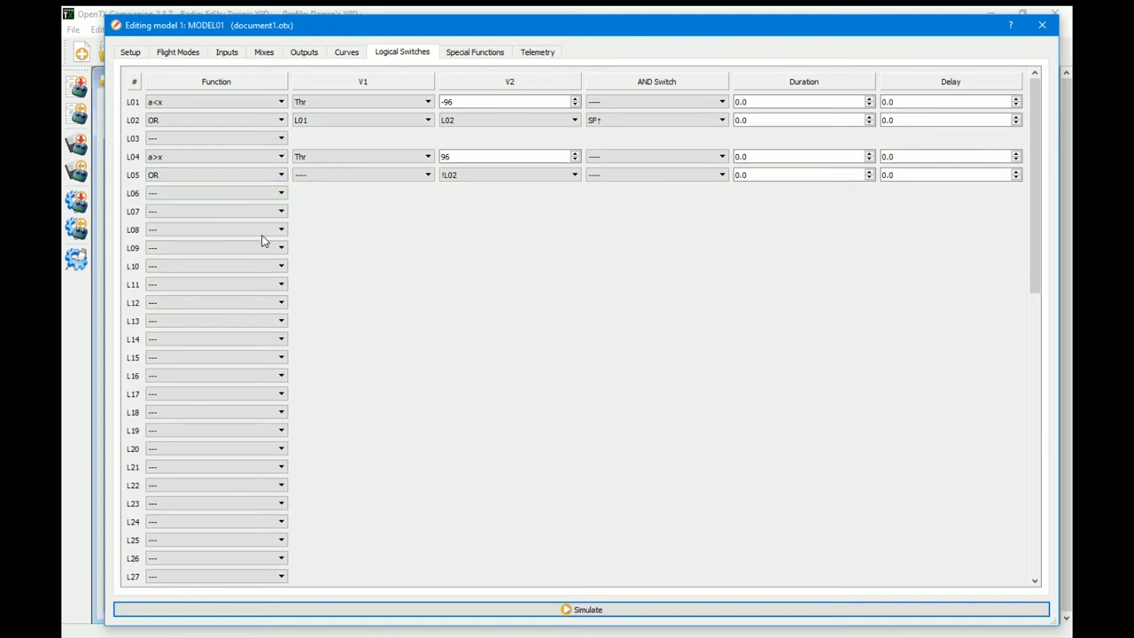
Define logical switch L06 as Sticky with V1 L04 and V2 L05
{"action": "left_click", "coordinate": [218, 197]}
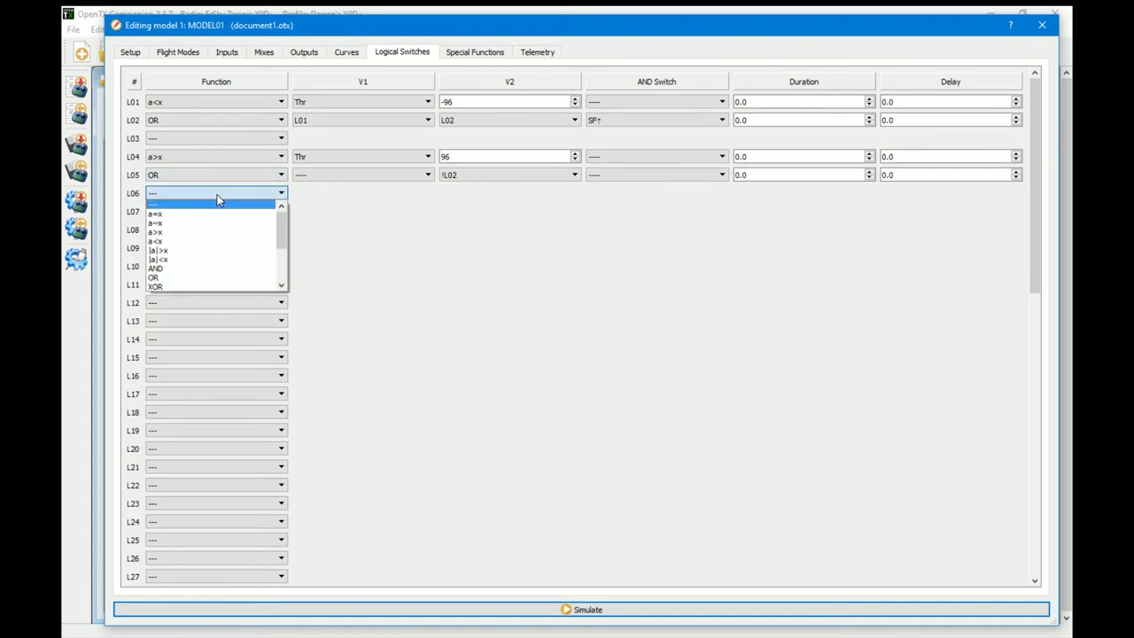
{"action": "scroll", "coordinate": [222, 248], "scroll_direction": "down", "scroll_amount": 3}
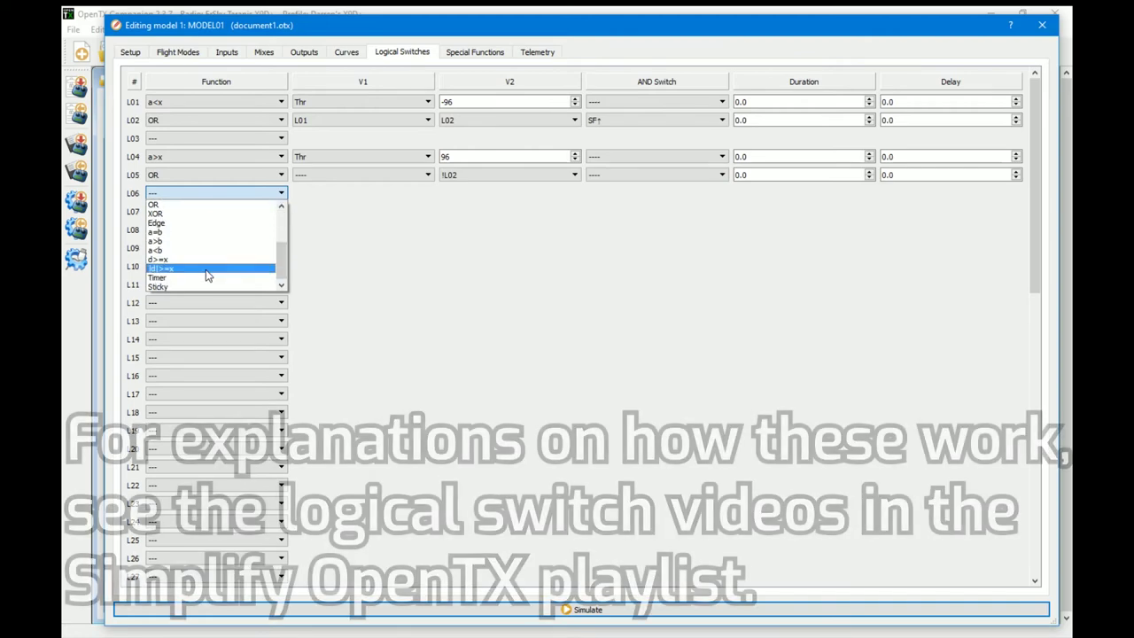
{"action": "left_click", "coordinate": [210, 288]}
{"action": "left_click", "coordinate": [329, 195]}
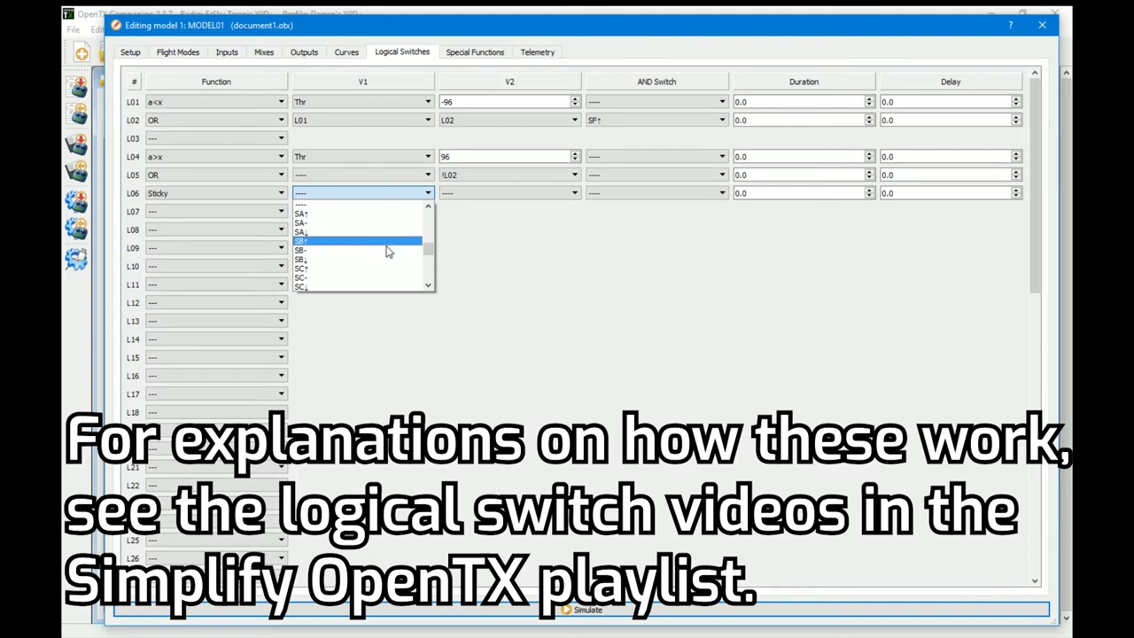
{"action": "scroll", "coordinate": [431, 257], "scroll_direction": "down", "scroll_amount": 6}
{"action": "scroll", "coordinate": [430, 266], "scroll_direction": "down", "scroll_amount": 3}
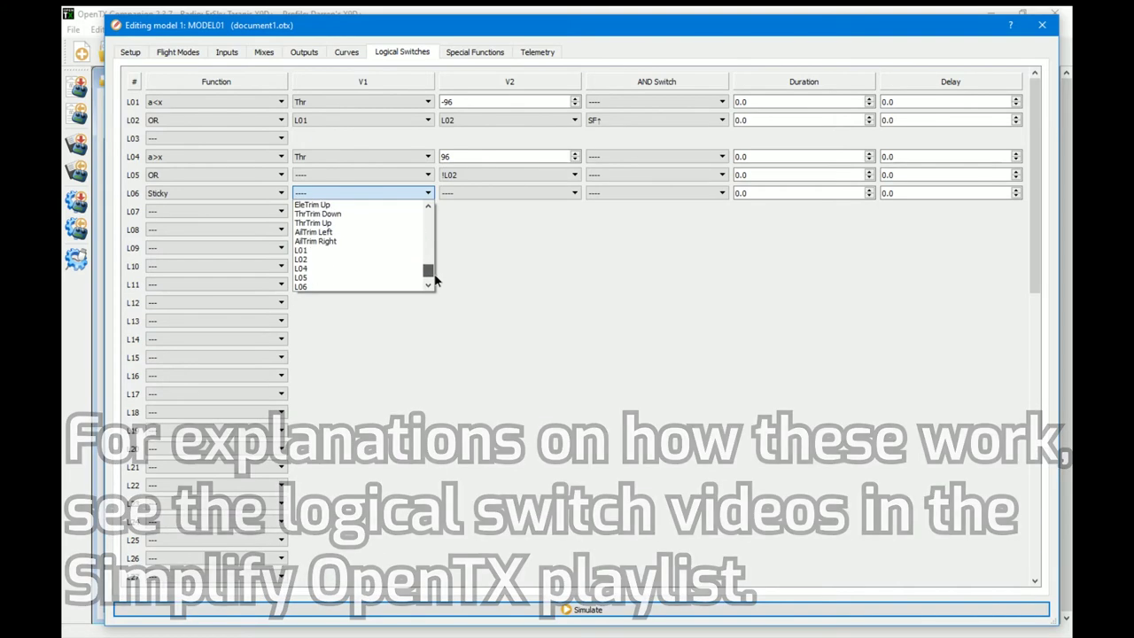
{"action": "left_click", "coordinate": [372, 270]}
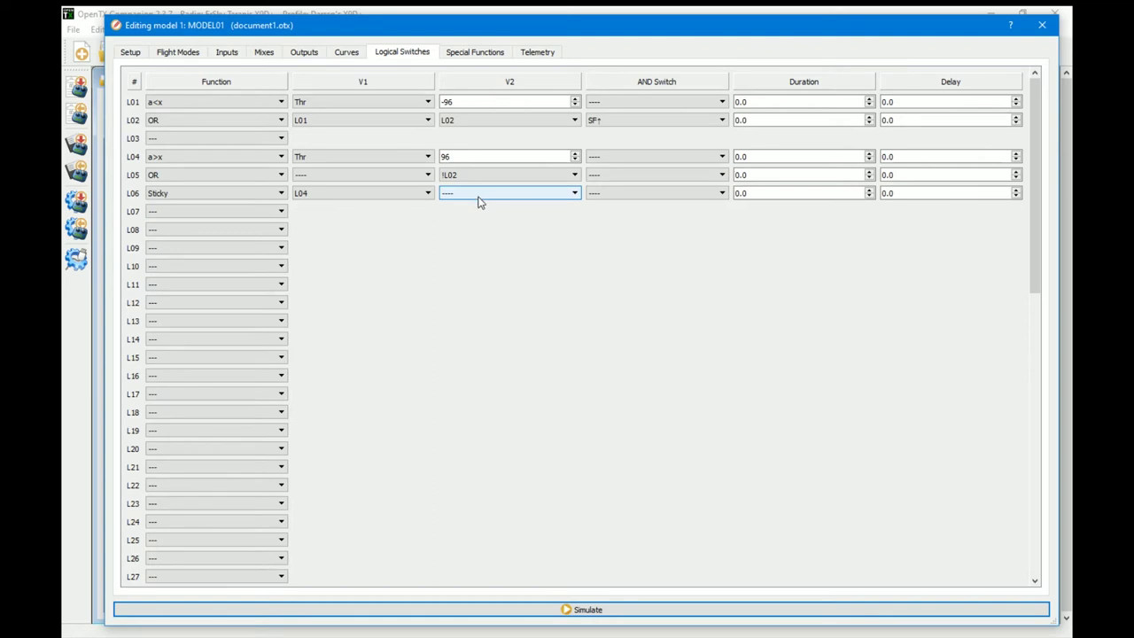
{"action": "left_click", "coordinate": [479, 202]}
{"action": "scroll", "coordinate": [536, 232], "scroll_direction": "up", "scroll_amount": 3}
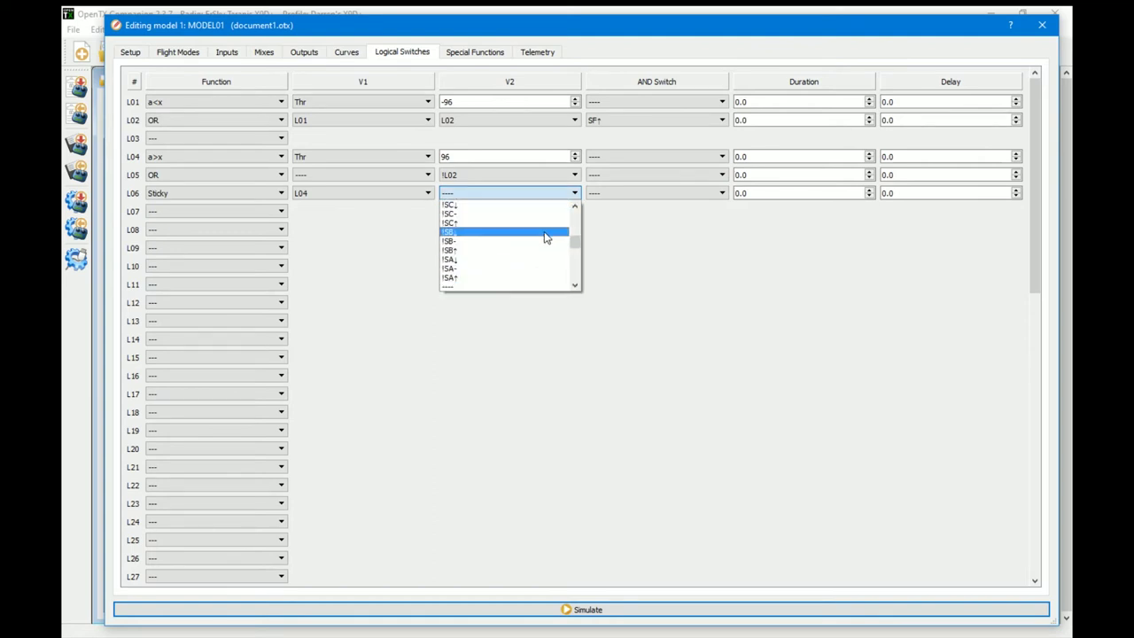
{"action": "left_click_drag", "start_coordinate": [580, 252], "coordinate": [584, 286]}
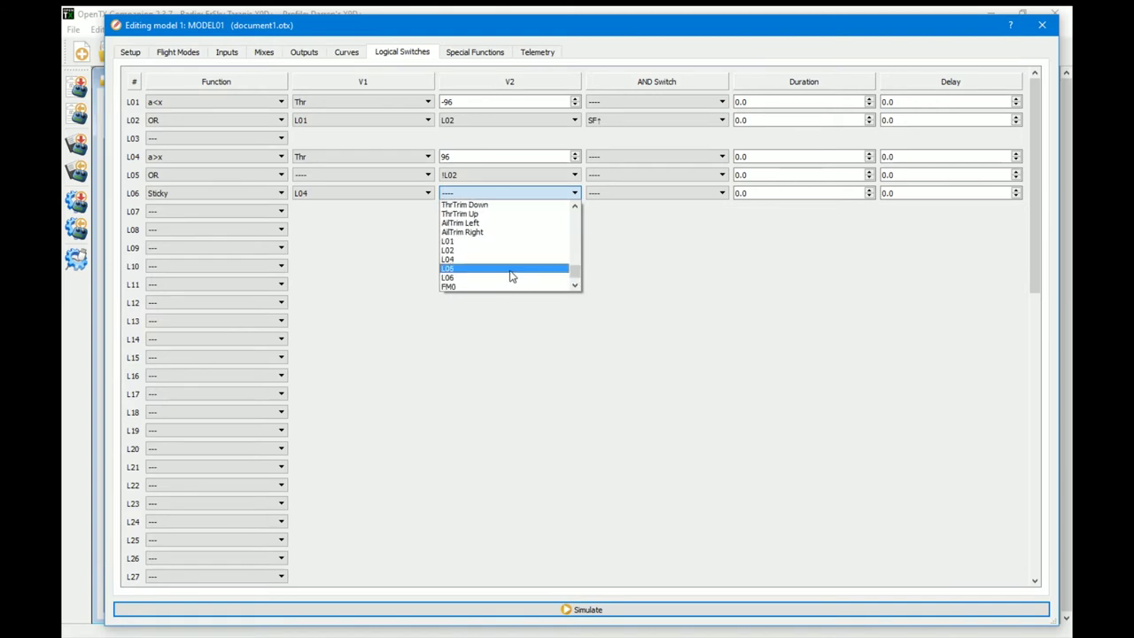
{"action": "left_click", "coordinate": [540, 270]}
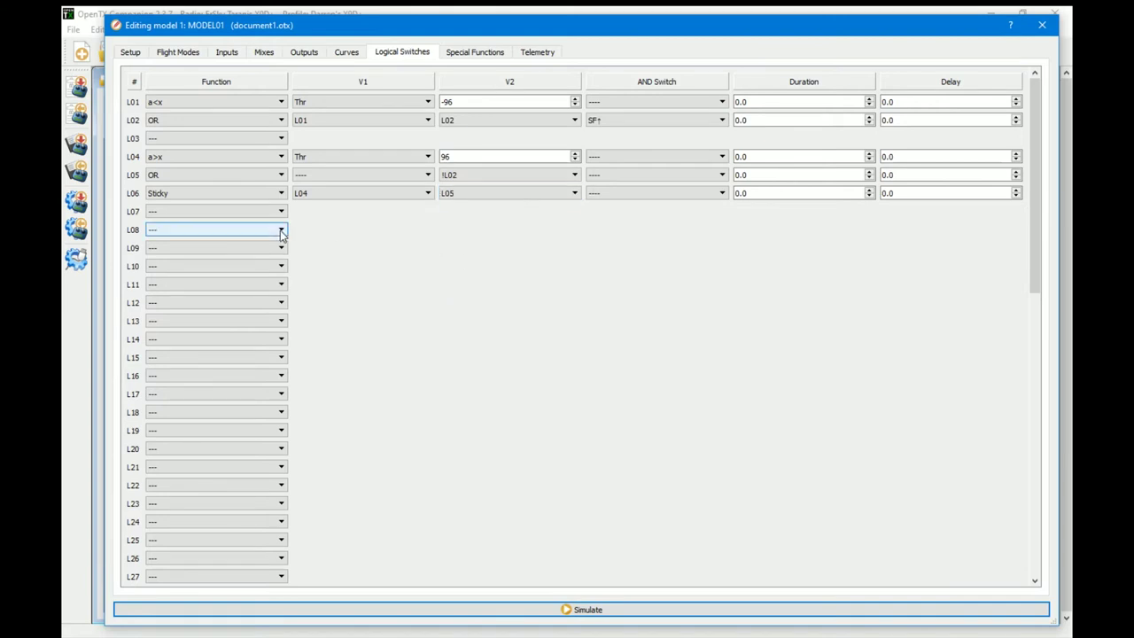
Define logical switch L07 with function a>x, V1 Thr and V2 -20
{"action": "left_click", "coordinate": [249, 214]}
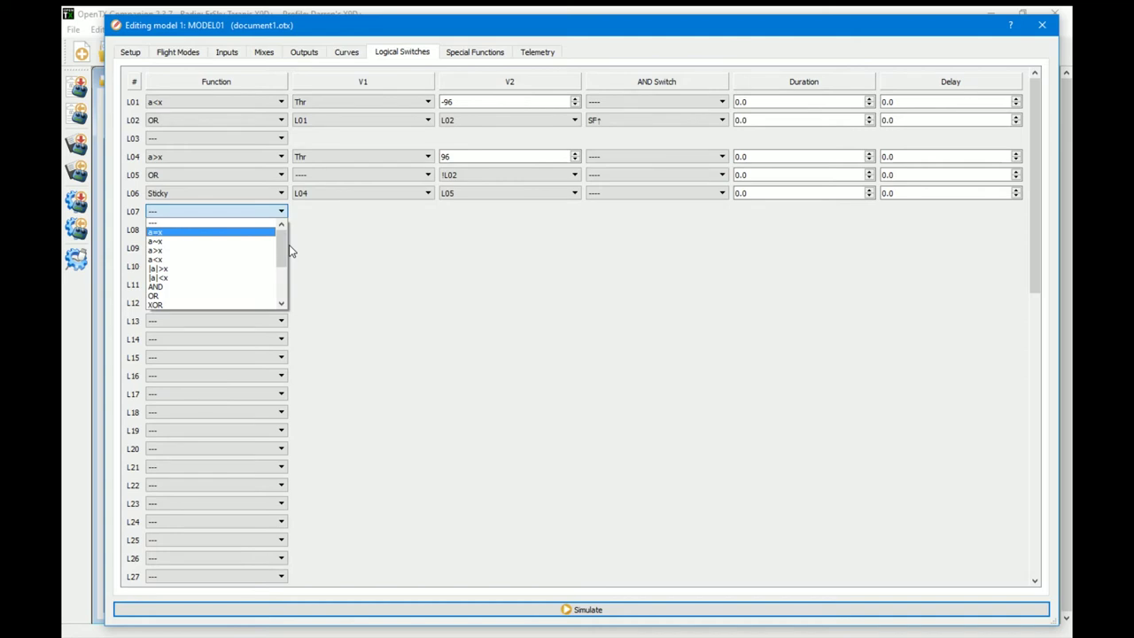
{"action": "left_click", "coordinate": [289, 245]}
{"action": "left_click", "coordinate": [280, 225]}
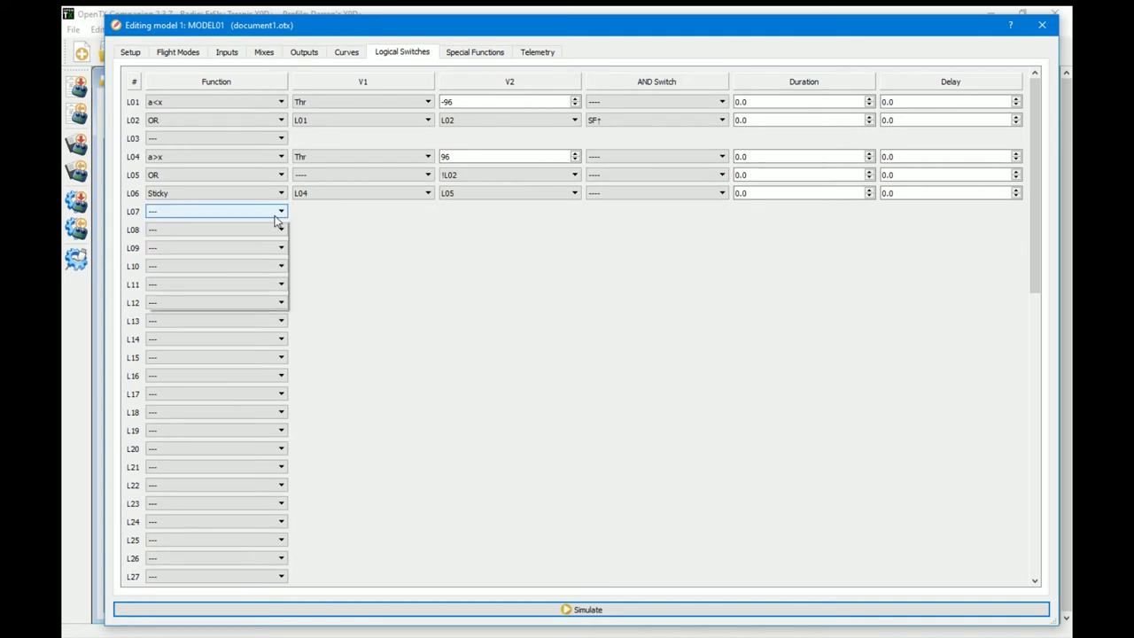
{"action": "left_click", "coordinate": [233, 249]}
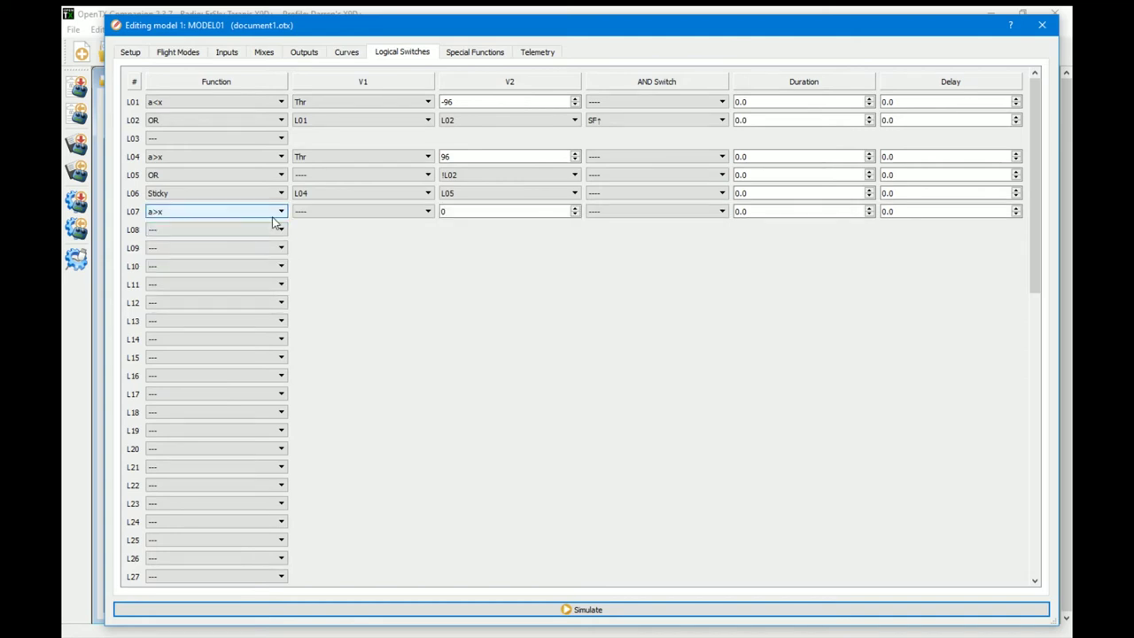
{"action": "left_click", "coordinate": [305, 215]}
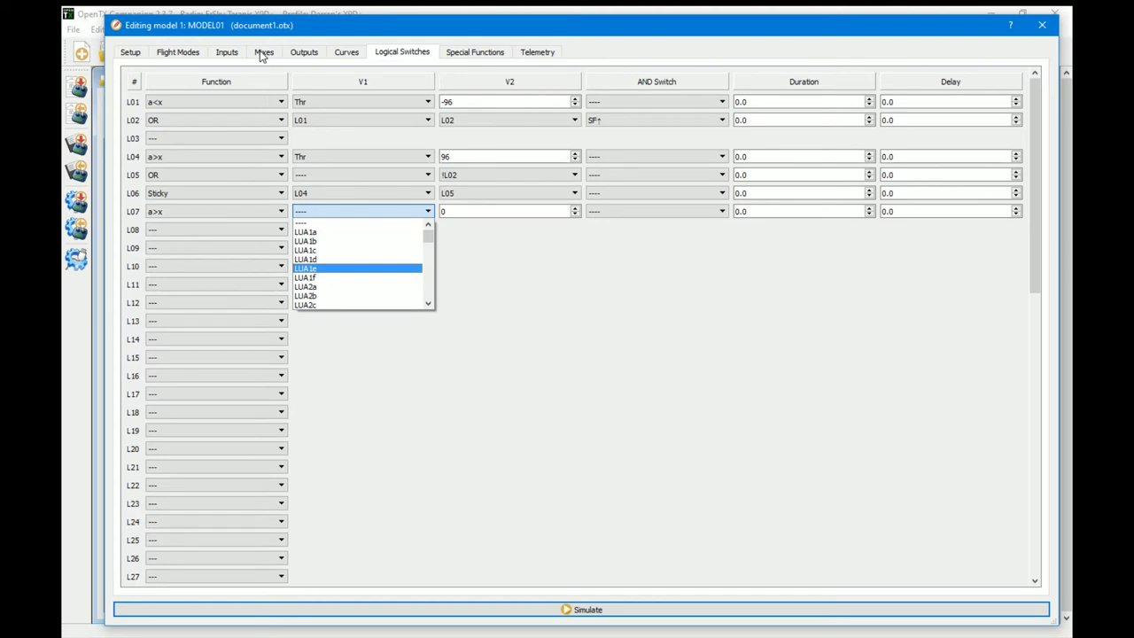
{"action": "key", "text": "t"}
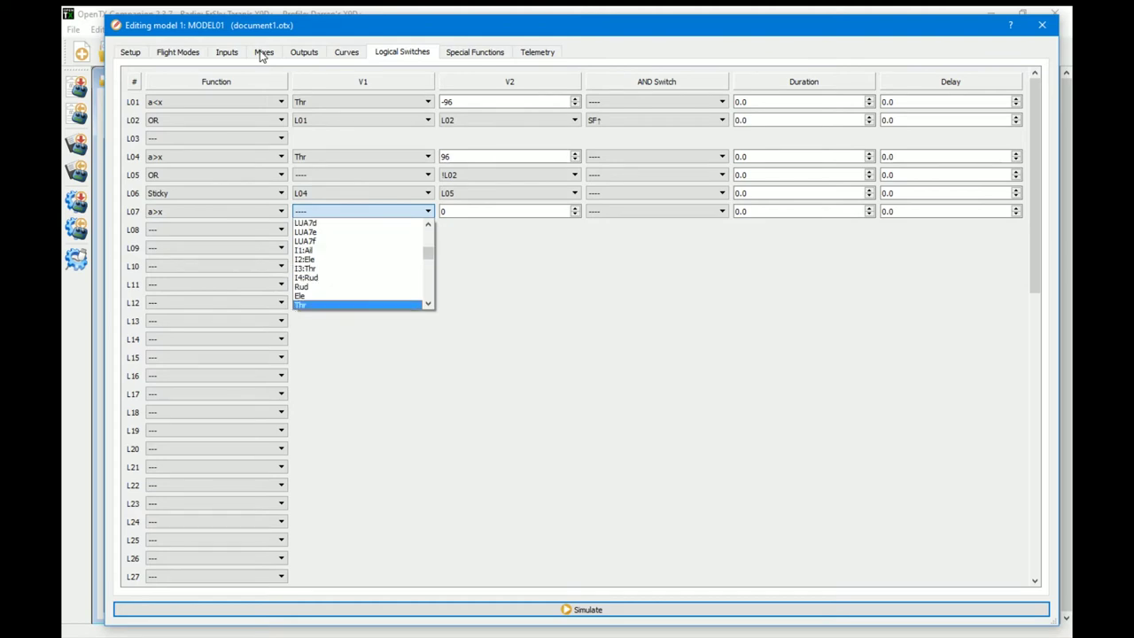
{"action": "left_click", "coordinate": [315, 305]}
{"action": "left_click", "coordinate": [451, 209]}
{"action": "double_click", "coordinate": [452, 209]}
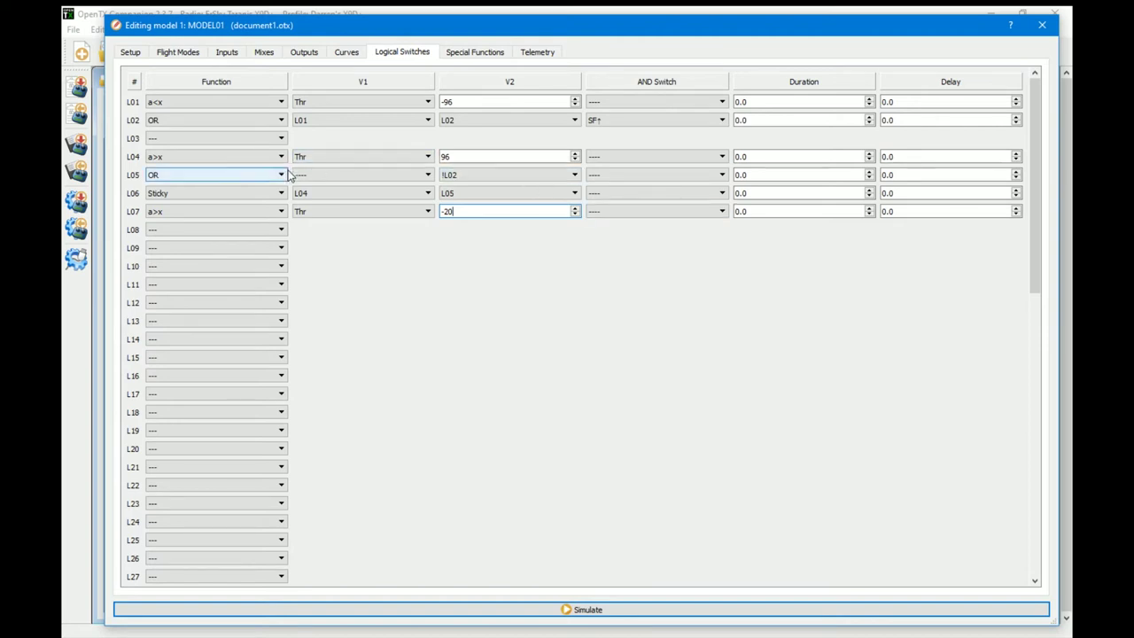
Set the AND switch of logical switch L04 to !L07
{"action": "left_click", "coordinate": [606, 160]}
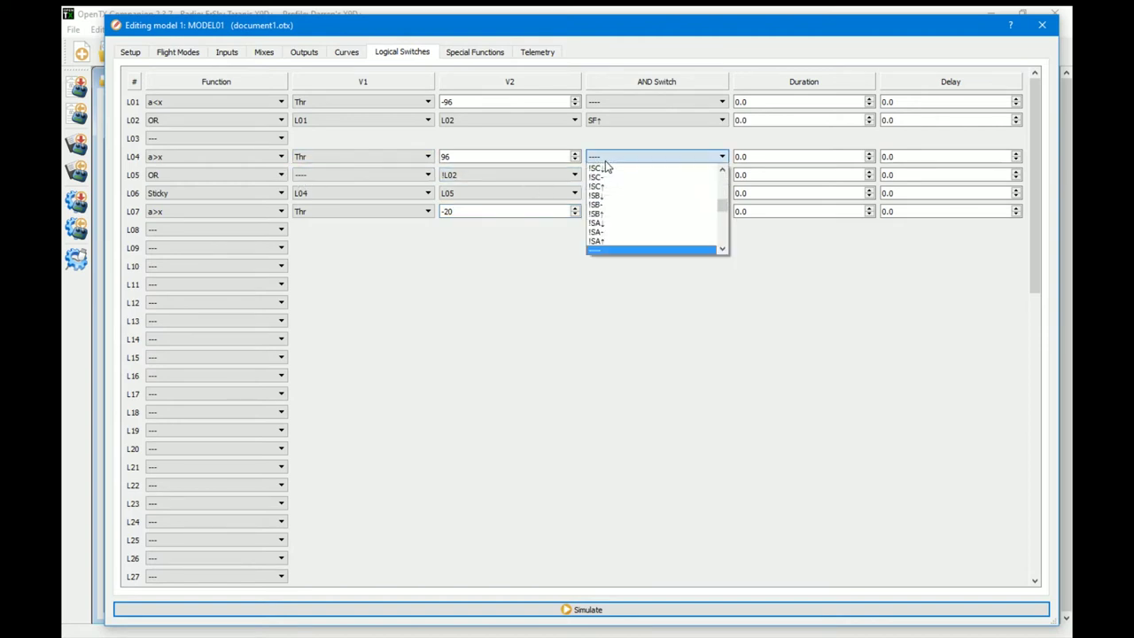
{"action": "left_click", "coordinate": [723, 209]}
{"action": "left_click_drag", "start_coordinate": [723, 209], "coordinate": [721, 184]}
{"action": "left_click", "coordinate": [645, 202]}
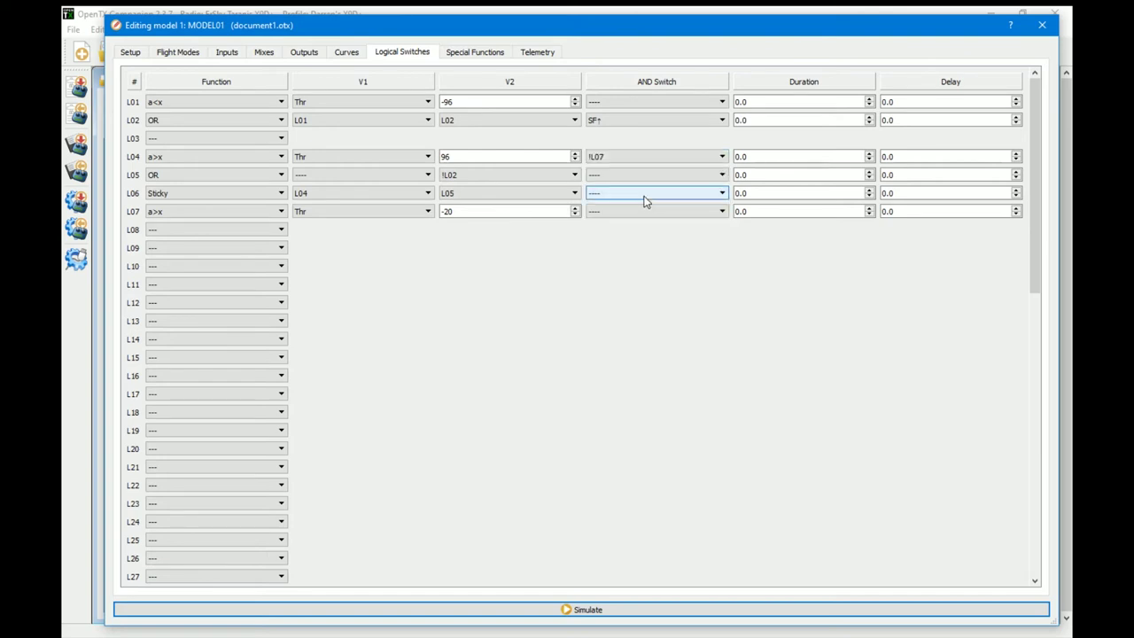
Set V1 of logical switch L05 to L07
{"action": "left_click", "coordinate": [381, 175]}
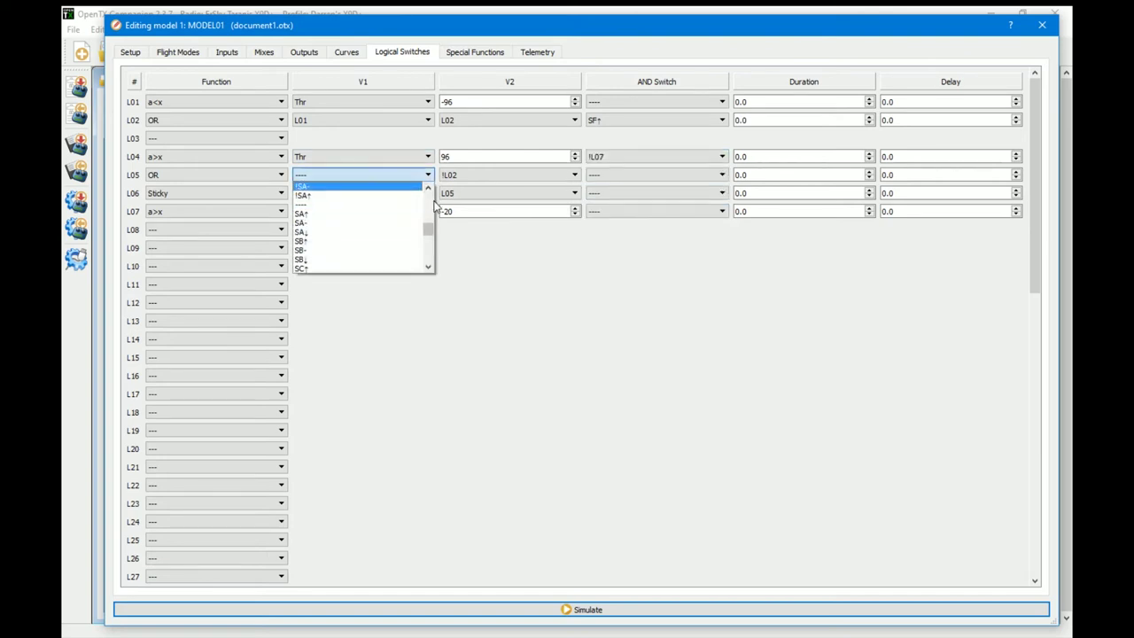
{"action": "left_click_drag", "start_coordinate": [426, 228], "coordinate": [430, 253]}
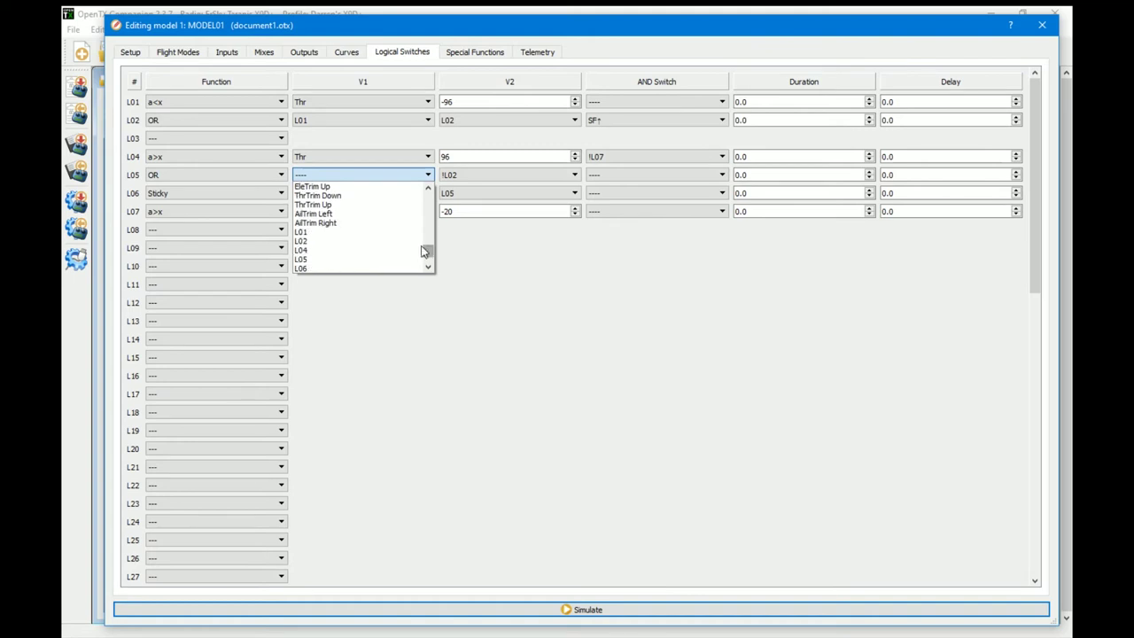
{"action": "left_click", "coordinate": [429, 267]}
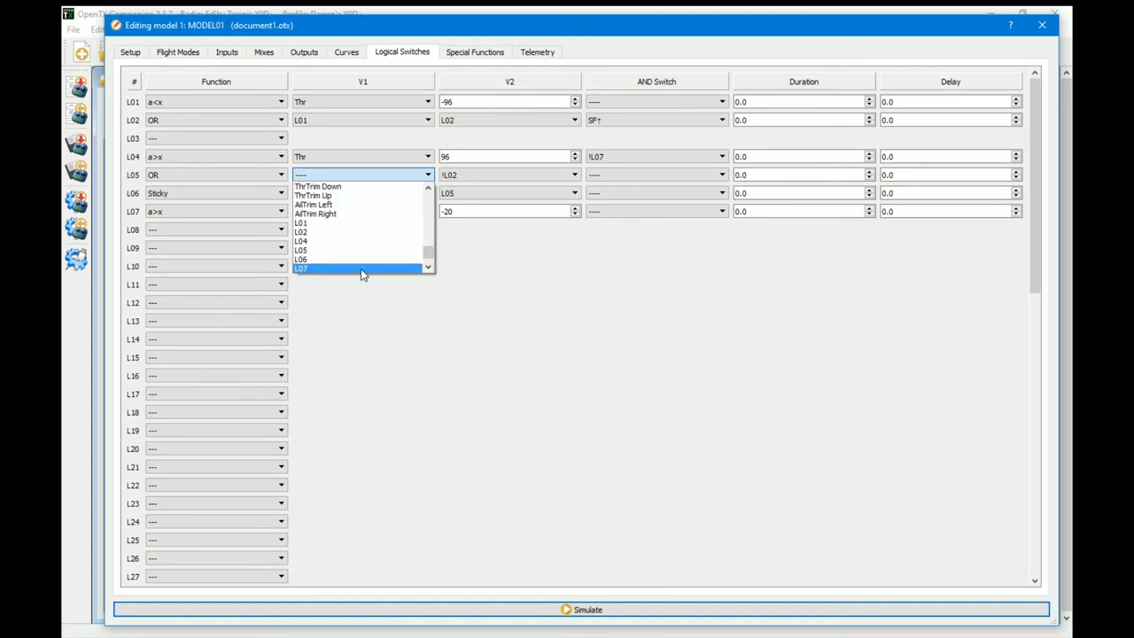
{"action": "left_click", "coordinate": [361, 269]}
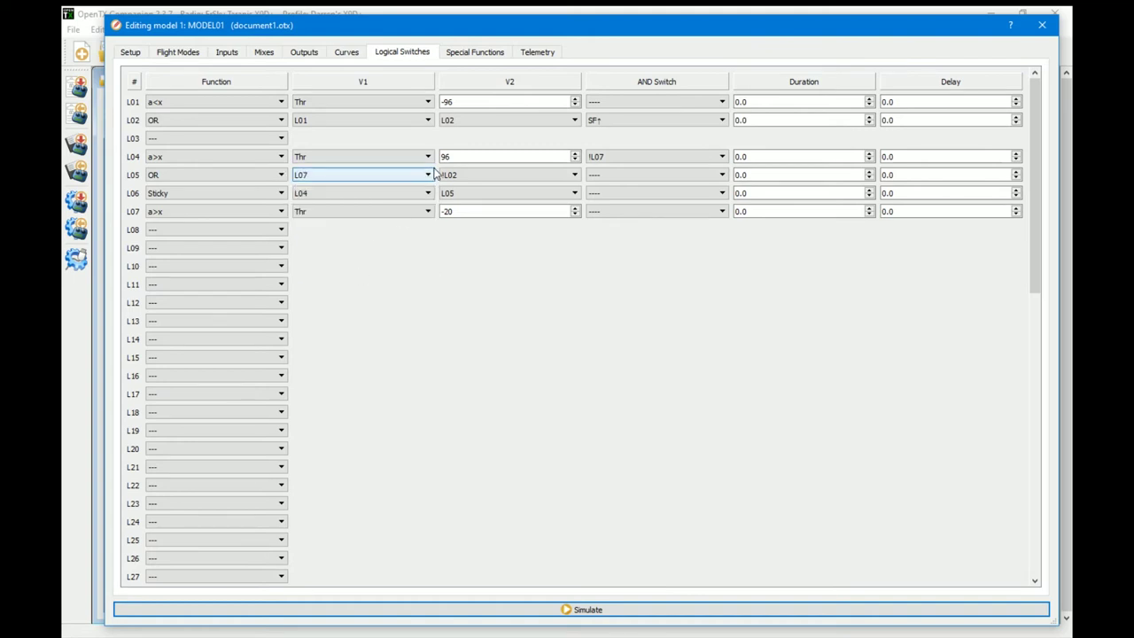
Set the AND switch of logical switch L07 to L02
{"action": "left_click", "coordinate": [672, 210]}
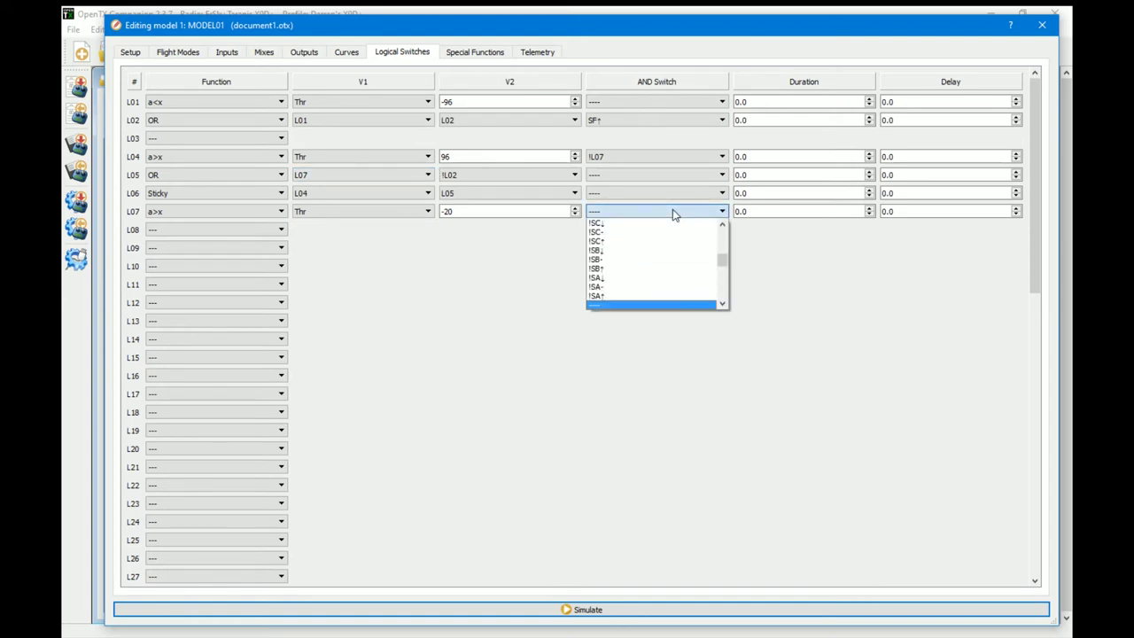
{"action": "mouse_move", "coordinate": [723, 270]}
{"action": "left_mouse_down"}
{"action": "mouse_move", "coordinate": [730, 294]}
{"action": "mouse_move", "coordinate": [722, 287]}
{"action": "left_mouse_up"}
{"action": "left_click", "coordinate": [628, 282]}
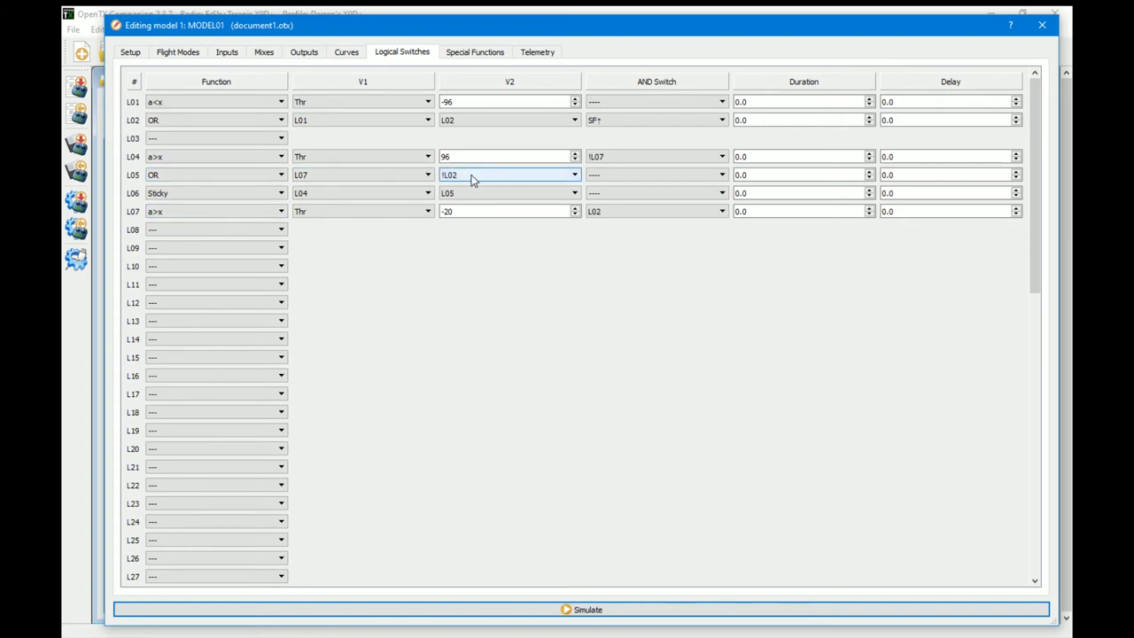
{"action": "left_click", "coordinate": [512, 194]}
{"action": "left_click", "coordinate": [511, 195]}
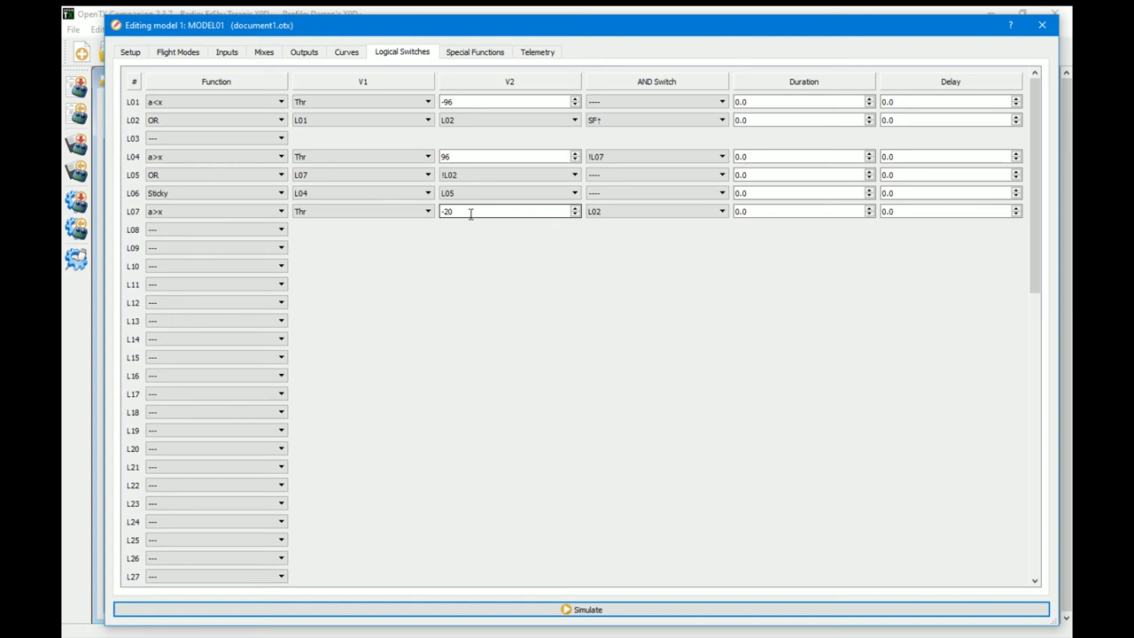
{"action": "left_click", "coordinate": [605, 212]}
{"action": "left_click", "coordinate": [601, 215]}
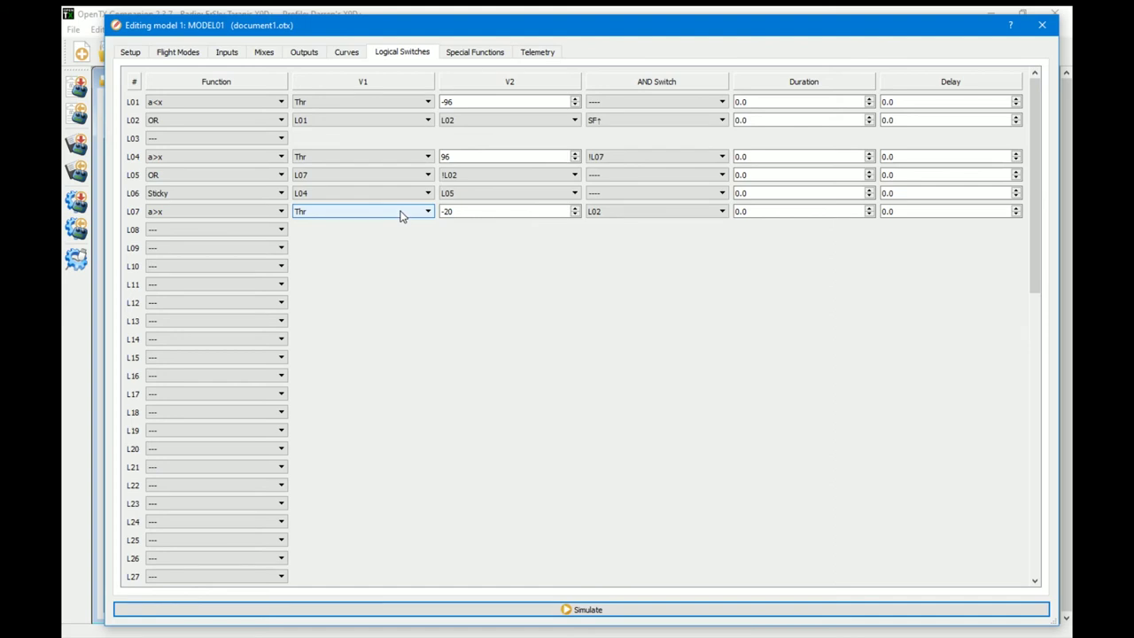
Define special function SF4 on switch !L02 as Override CH5 with value -100, and enable it
{"action": "left_click", "coordinate": [473, 53]}
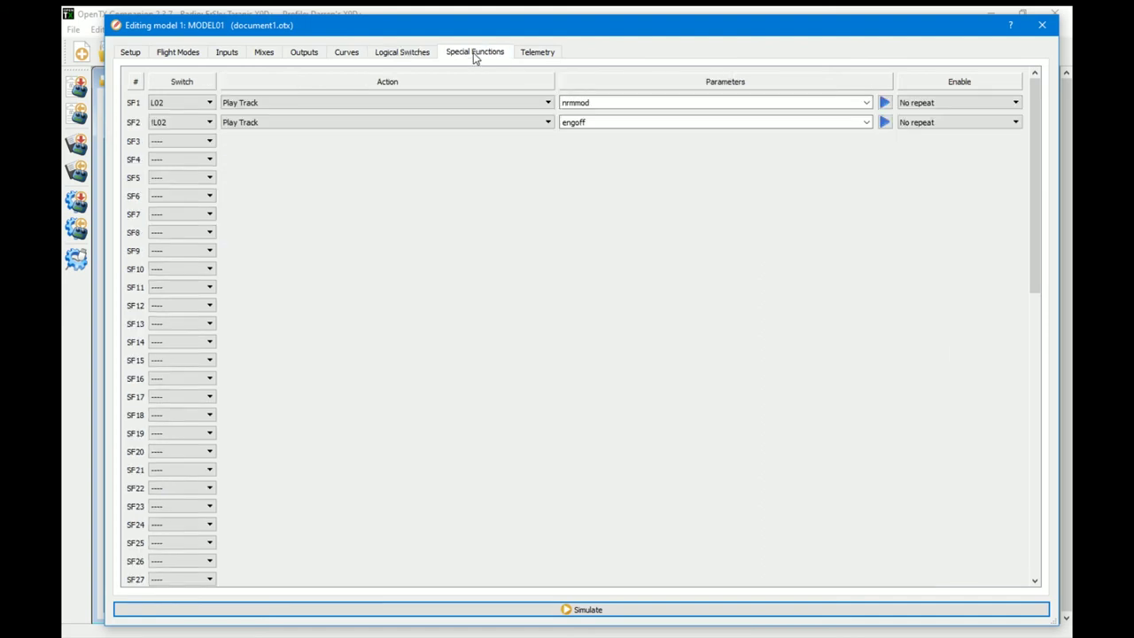
{"action": "left_click", "coordinate": [195, 159]}
{"action": "mouse_move", "coordinate": [210, 206]}
{"action": "left_mouse_down"}
{"action": "mouse_move", "coordinate": [210, 239]}
{"action": "mouse_move", "coordinate": [210, 185]}
{"action": "left_mouse_up"}
{"action": "left_click", "coordinate": [191, 190]}
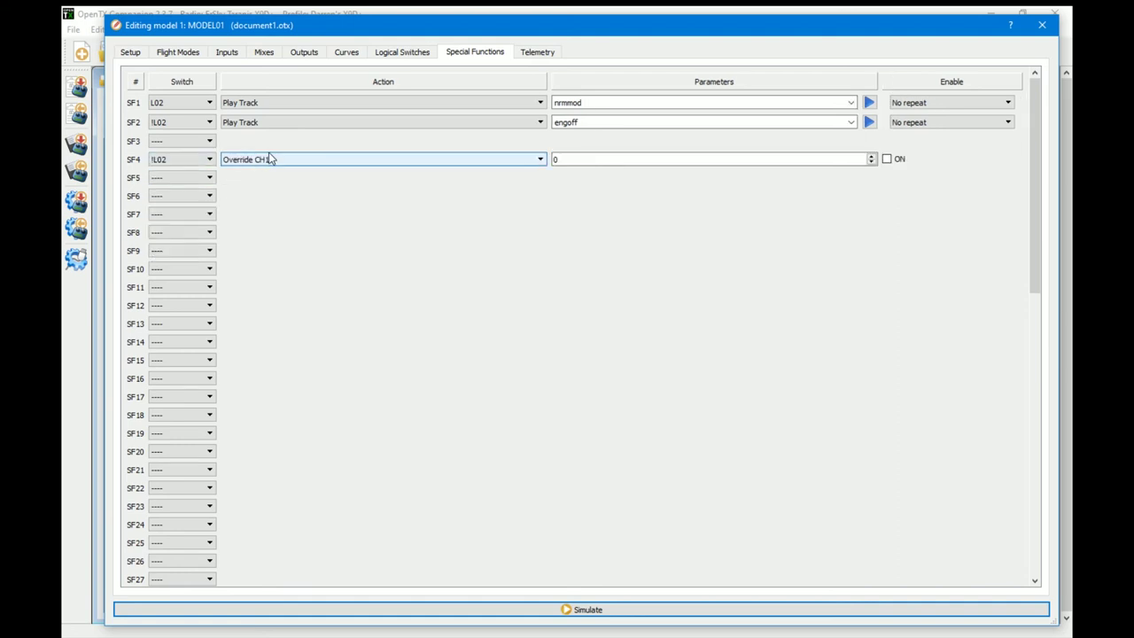
{"action": "left_click", "coordinate": [288, 160]}
{"action": "left_click", "coordinate": [286, 205]}
{"action": "left_click", "coordinate": [582, 165]}
{"action": "type", "text": "-100"}
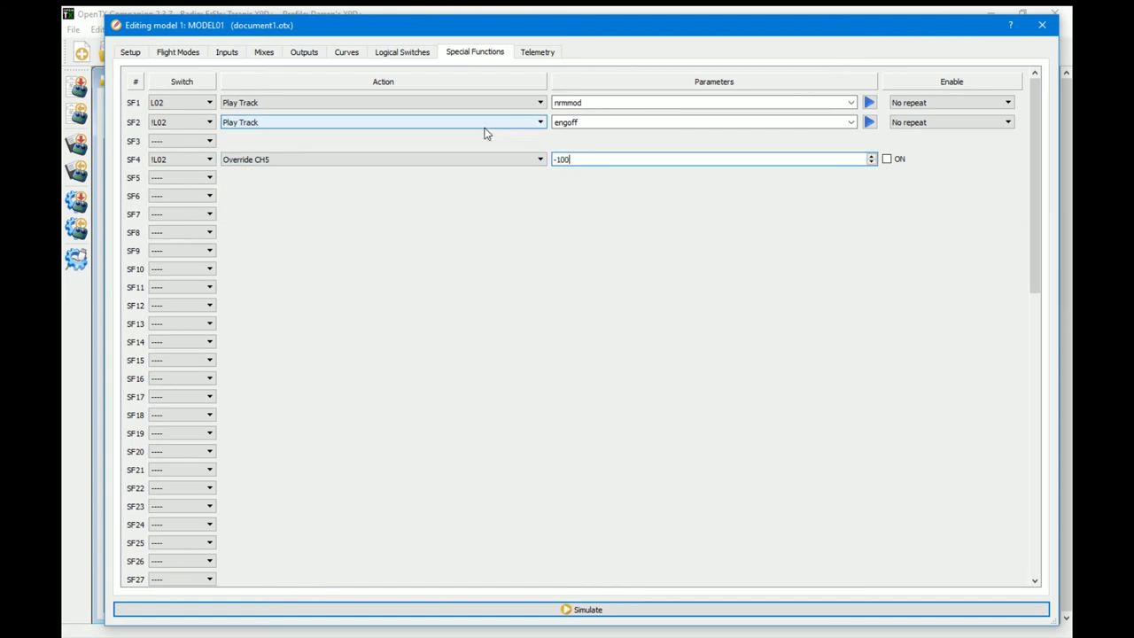
{"action": "left_click", "coordinate": [887, 159]}
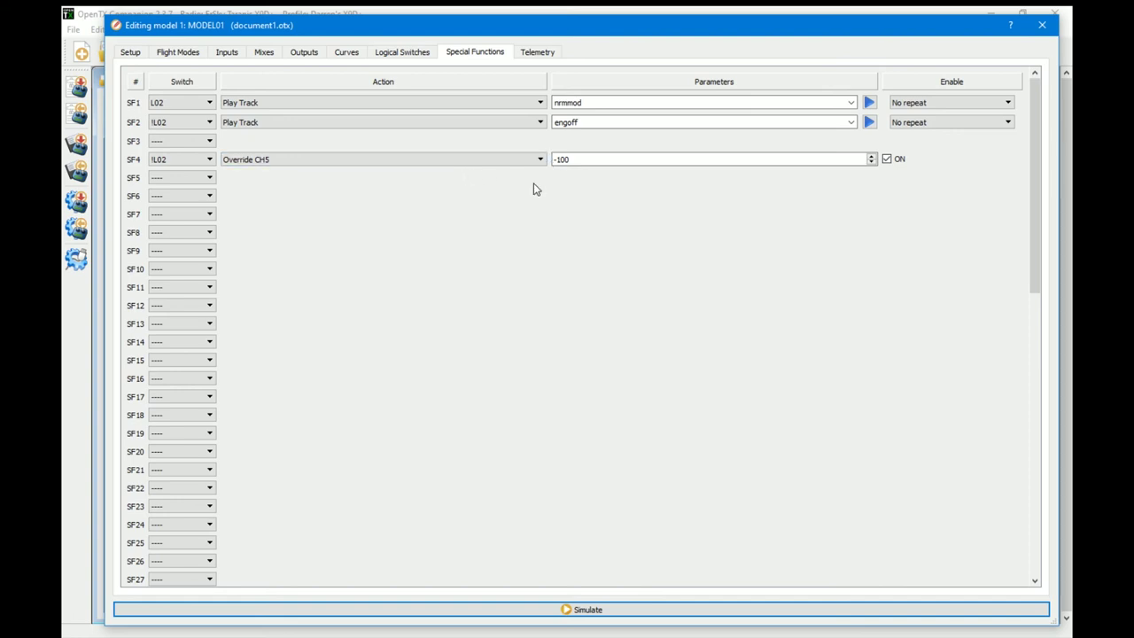
Define special function SF5 on switch L07 as Override CH5 with value 0, and enable it
{"action": "left_click", "coordinate": [202, 177]}
{"action": "left_click", "coordinate": [420, 57]}
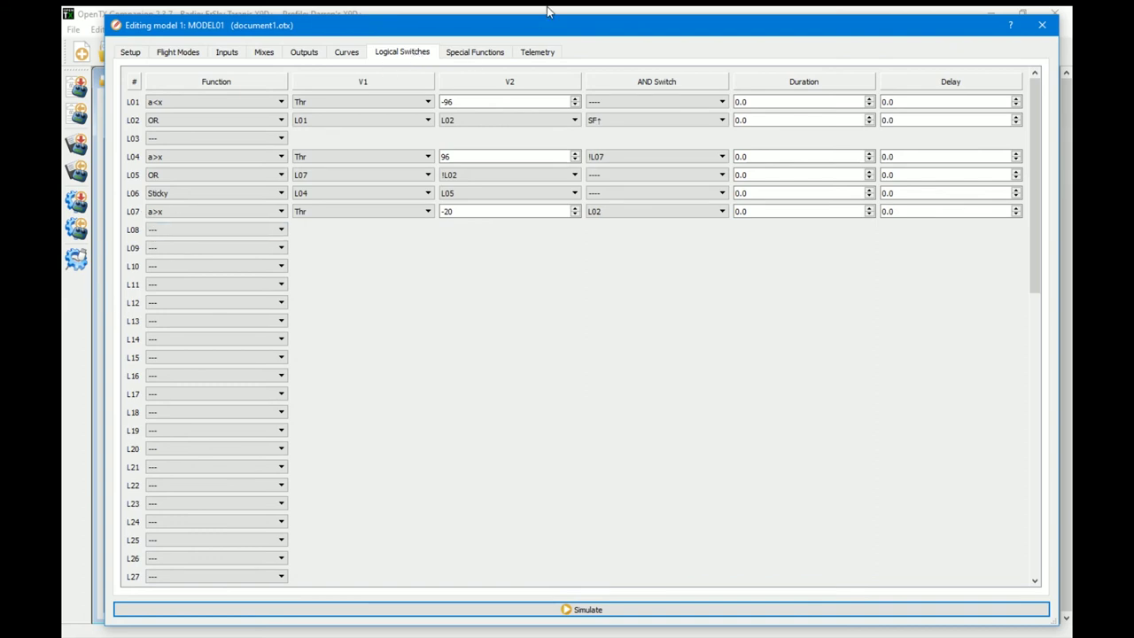
{"action": "left_click", "coordinate": [476, 56]}
{"action": "left_click", "coordinate": [197, 177]}
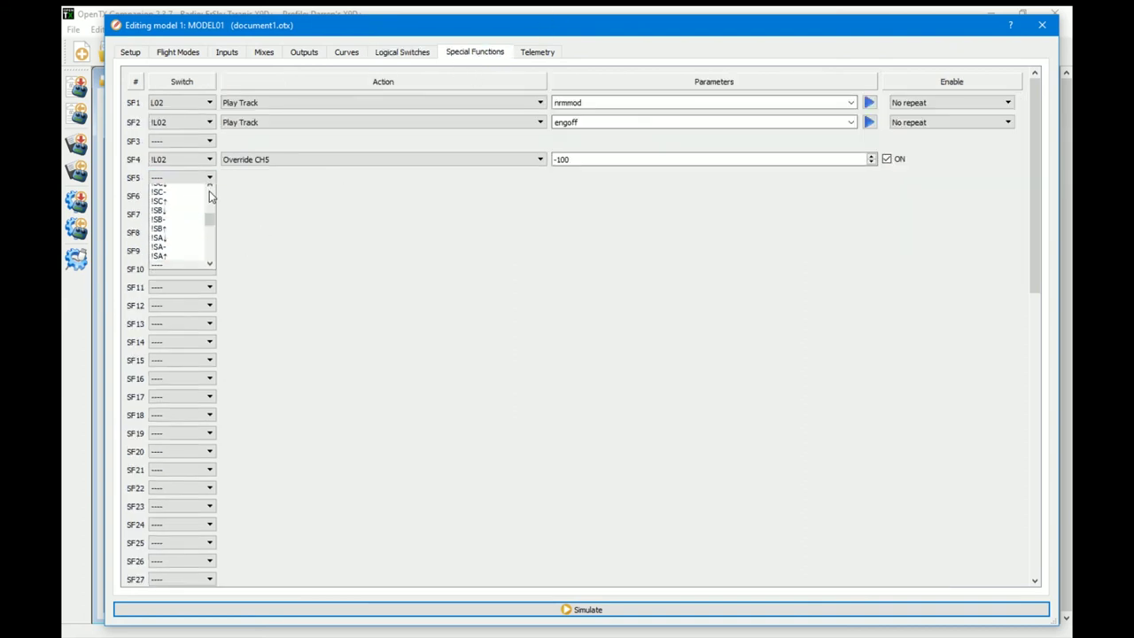
{"action": "left_click_drag", "start_coordinate": [210, 226], "coordinate": [210, 256]}
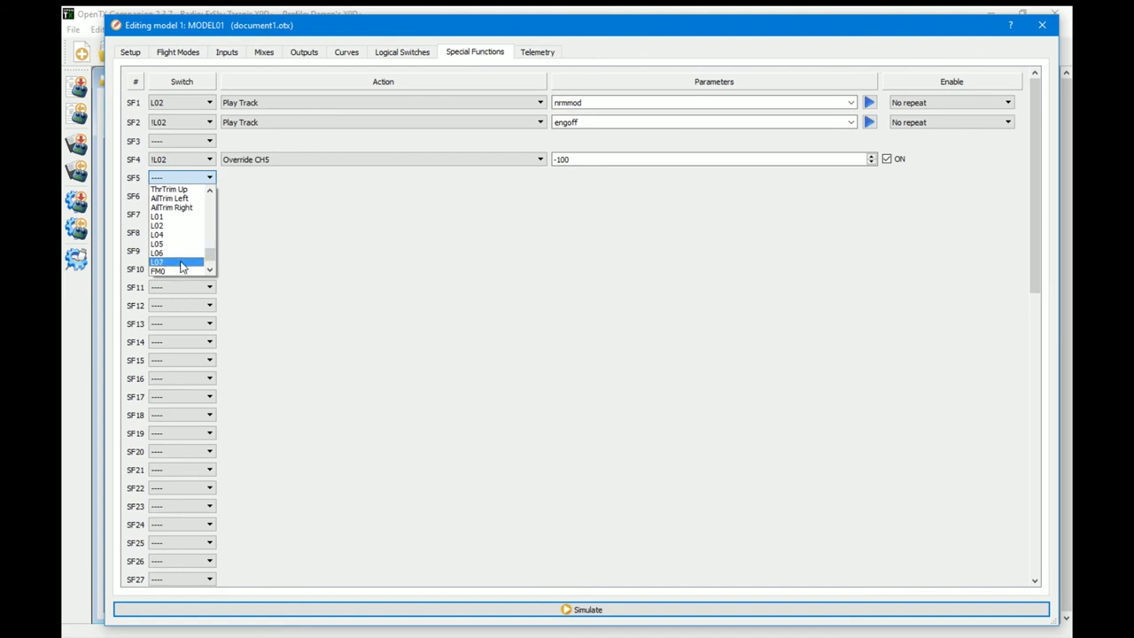
{"action": "left_click", "coordinate": [177, 262]}
{"action": "left_click", "coordinate": [305, 174]}
{"action": "left_click", "coordinate": [274, 227]}
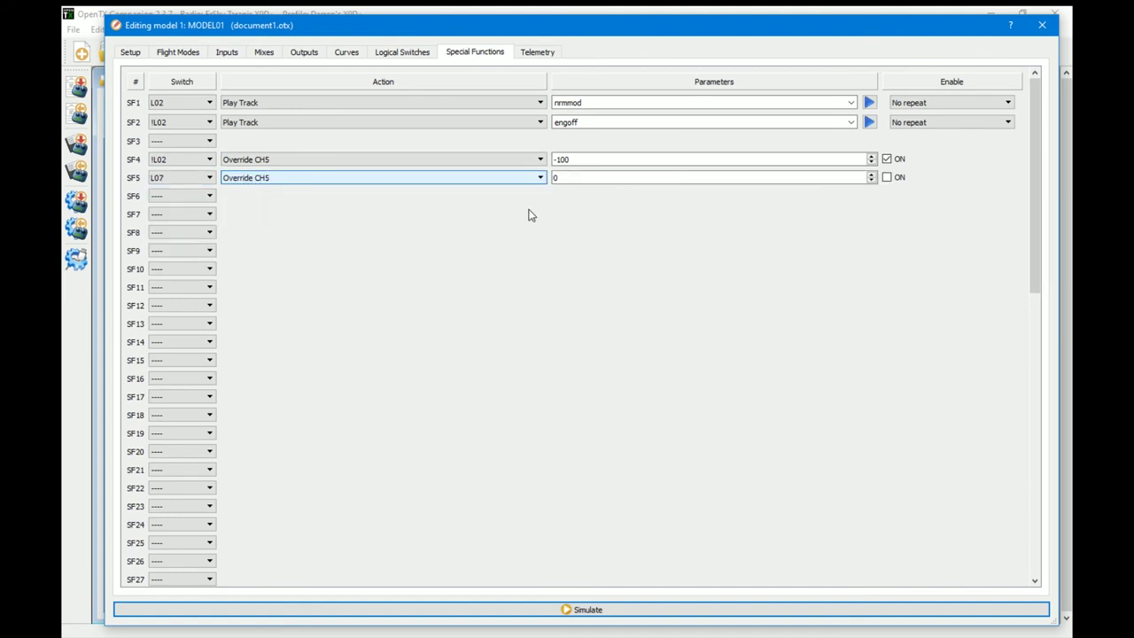
{"action": "left_click", "coordinate": [887, 177]}
{"action": "left_click", "coordinate": [565, 177]}
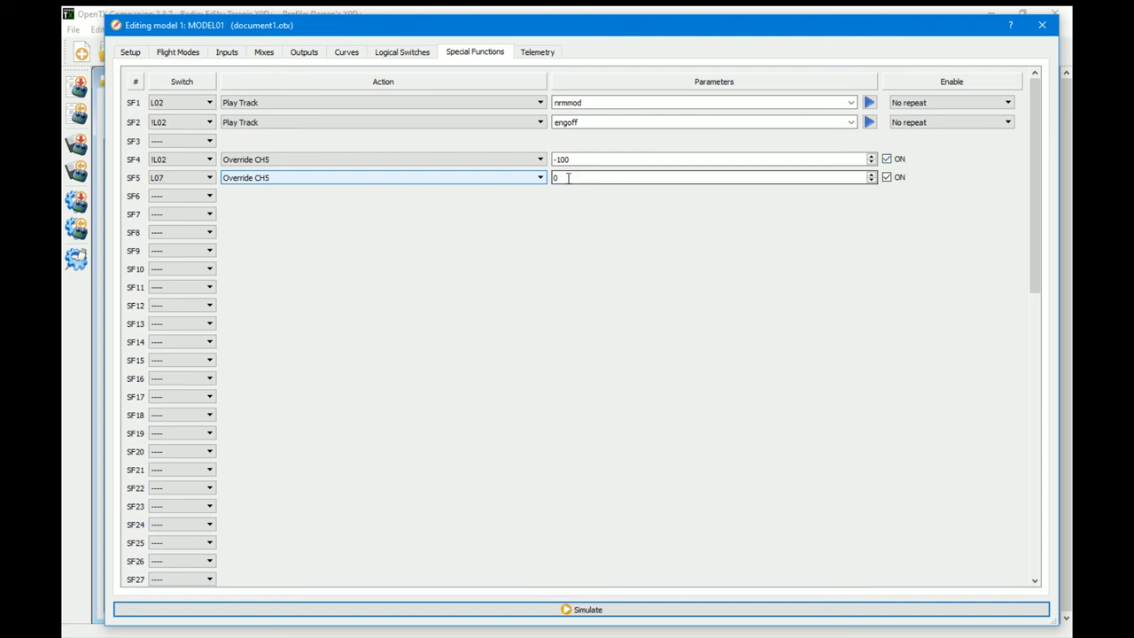
Define special function SF6 on switch L06 as Override CH5 with value 100, and enable it
{"action": "left_click", "coordinate": [388, 59]}
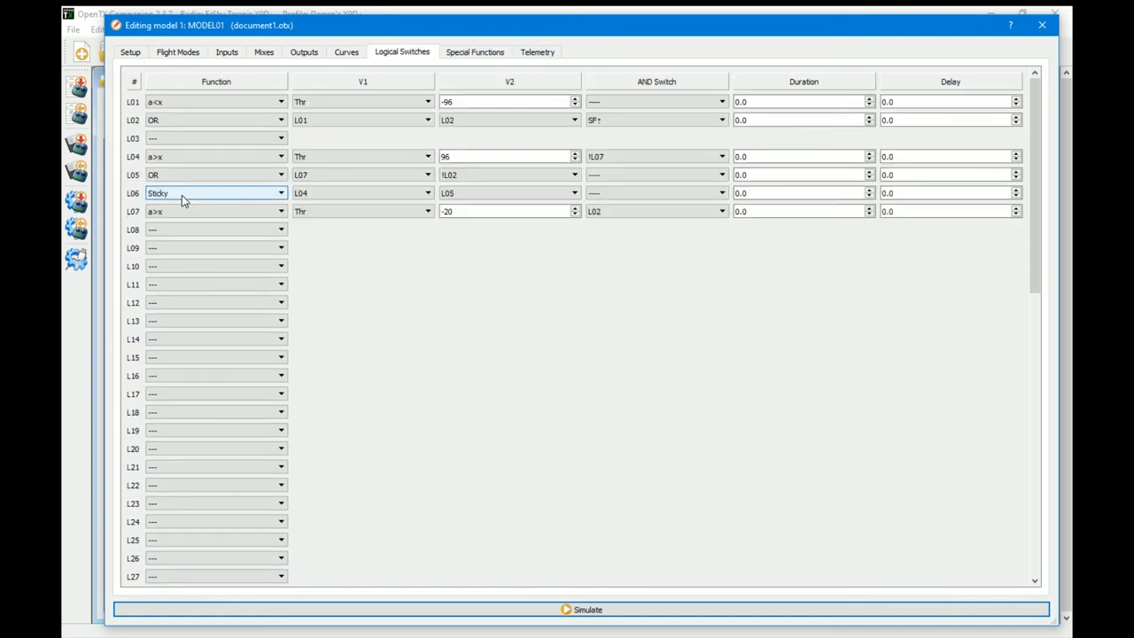
{"action": "left_click", "coordinate": [496, 53]}
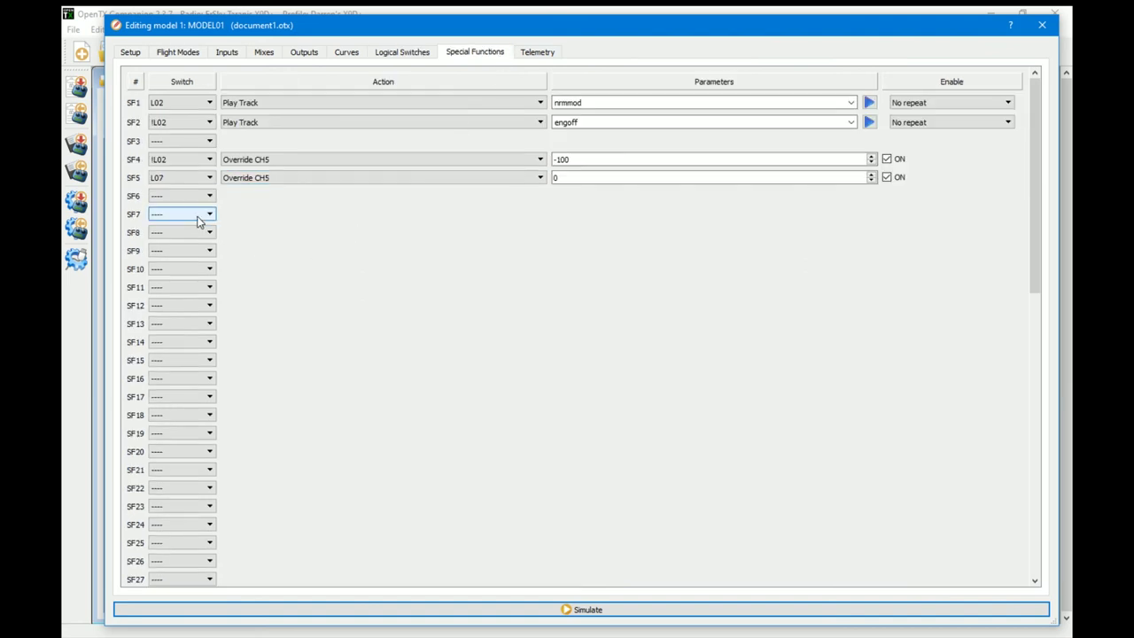
{"action": "left_click", "coordinate": [197, 196]}
{"action": "left_click_drag", "start_coordinate": [210, 220], "coordinate": [212, 278]}
{"action": "left_click", "coordinate": [190, 259]}
{"action": "left_click", "coordinate": [278, 199]}
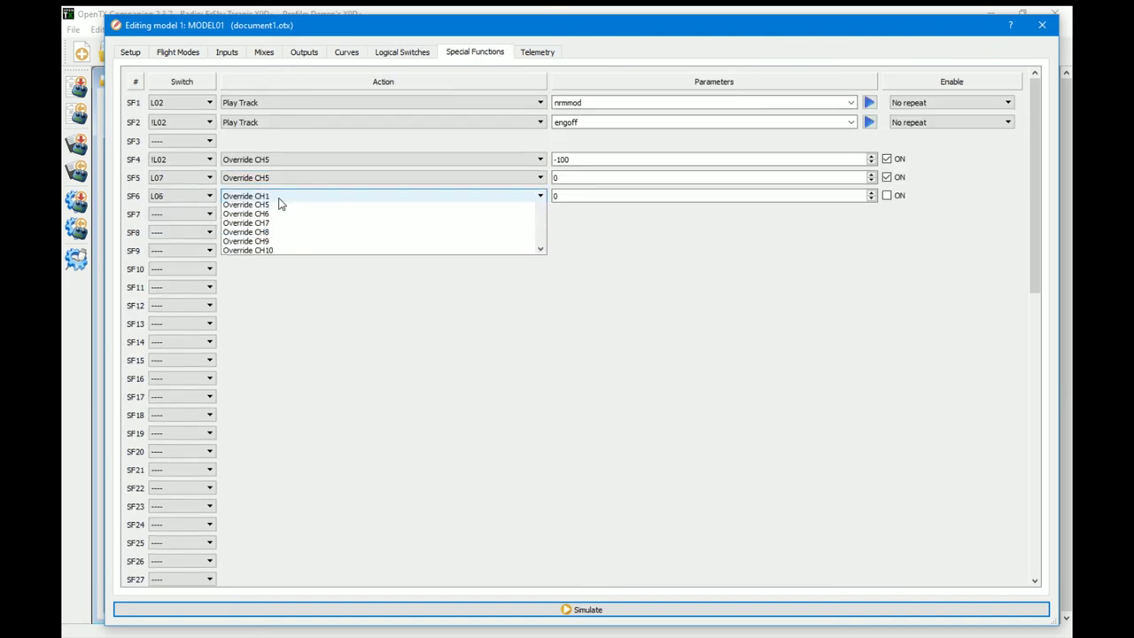
{"action": "left_click", "coordinate": [271, 238]}
{"action": "type", "text": "100"}
{"action": "left_click", "coordinate": [887, 195]}
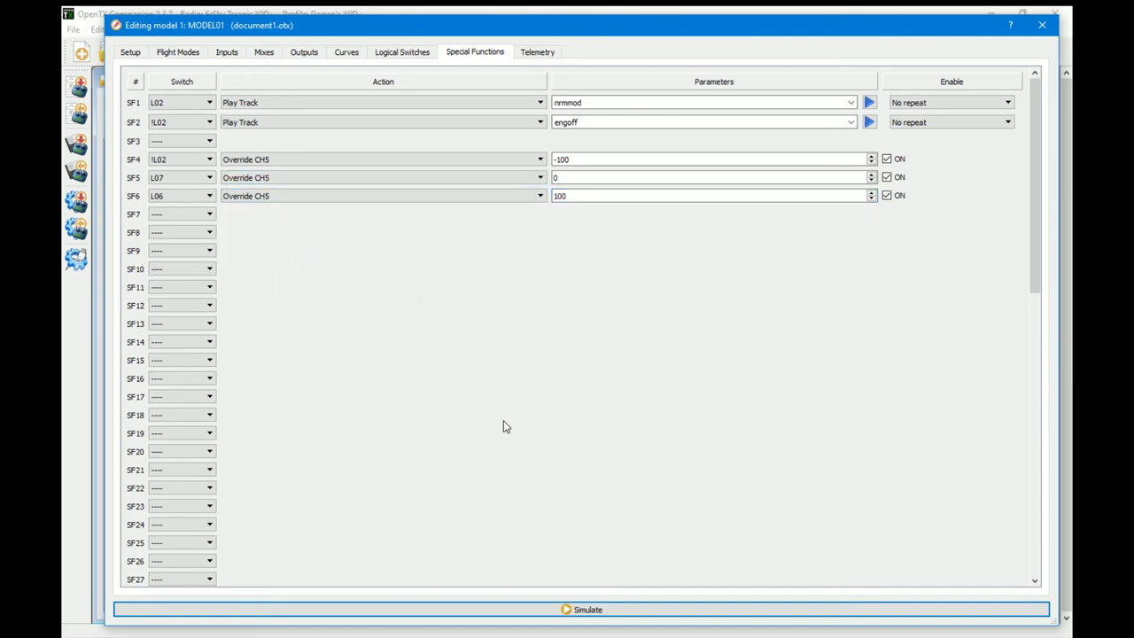
Simulate the model and test the CH5 override by cycling the throttle with SF down, switching SF up and raising the throttle to about -14%
{"action": "left_click", "coordinate": [519, 610]}
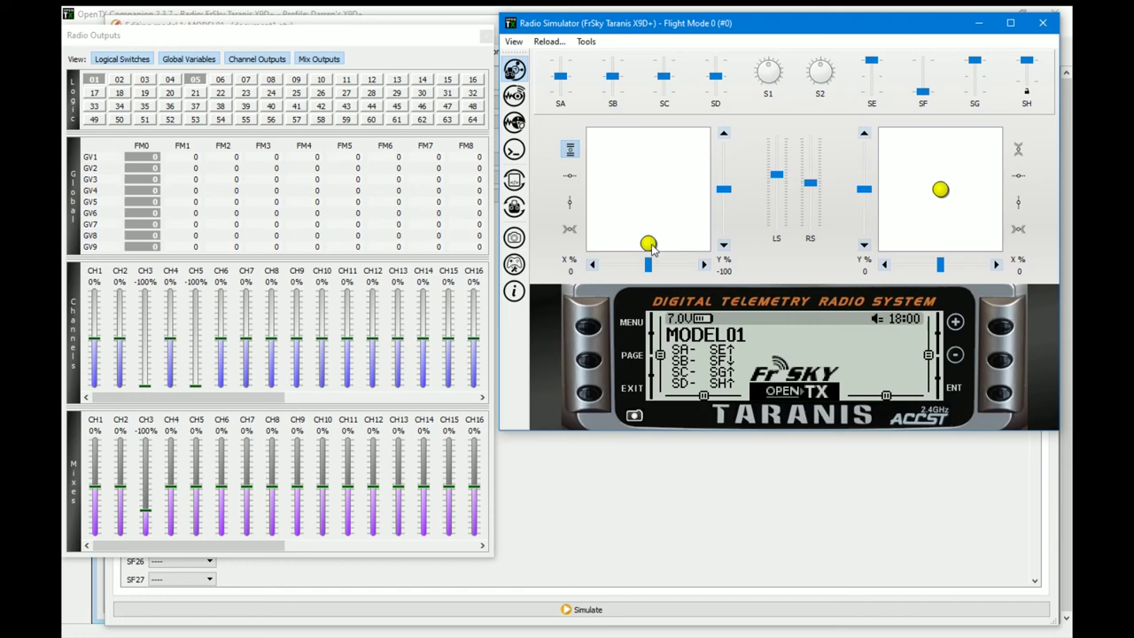
{"action": "mouse_move", "coordinate": [650, 244]}
{"action": "left_mouse_down"}
{"action": "mouse_move", "coordinate": [651, 140]}
{"action": "mouse_move", "coordinate": [647, 242]}
{"action": "left_mouse_up"}
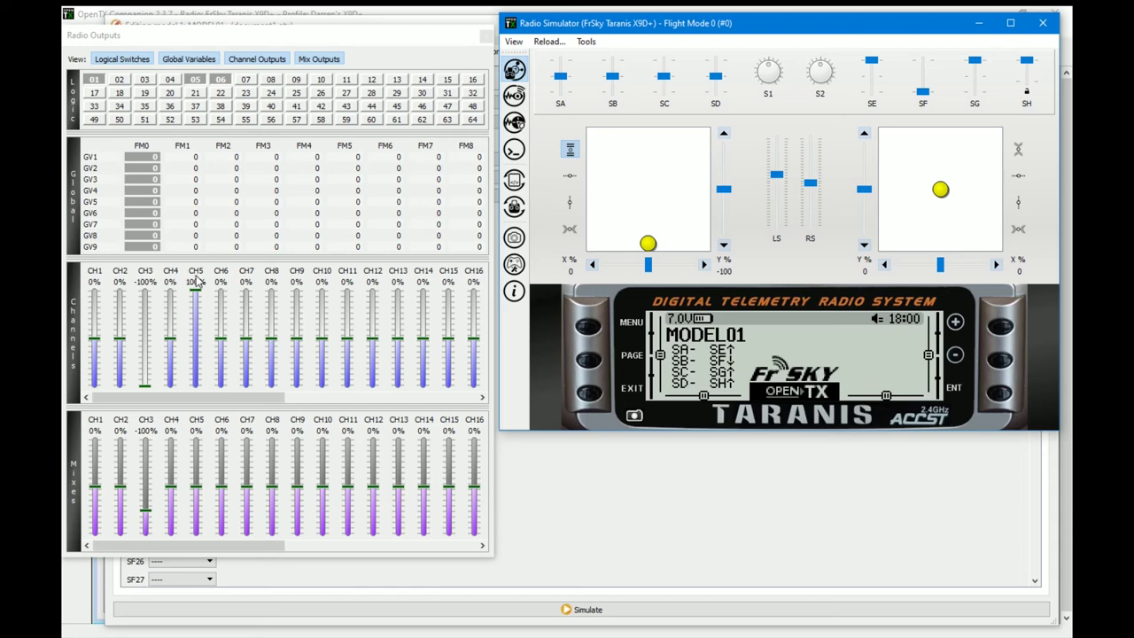
{"action": "left_click", "coordinate": [921, 71]}
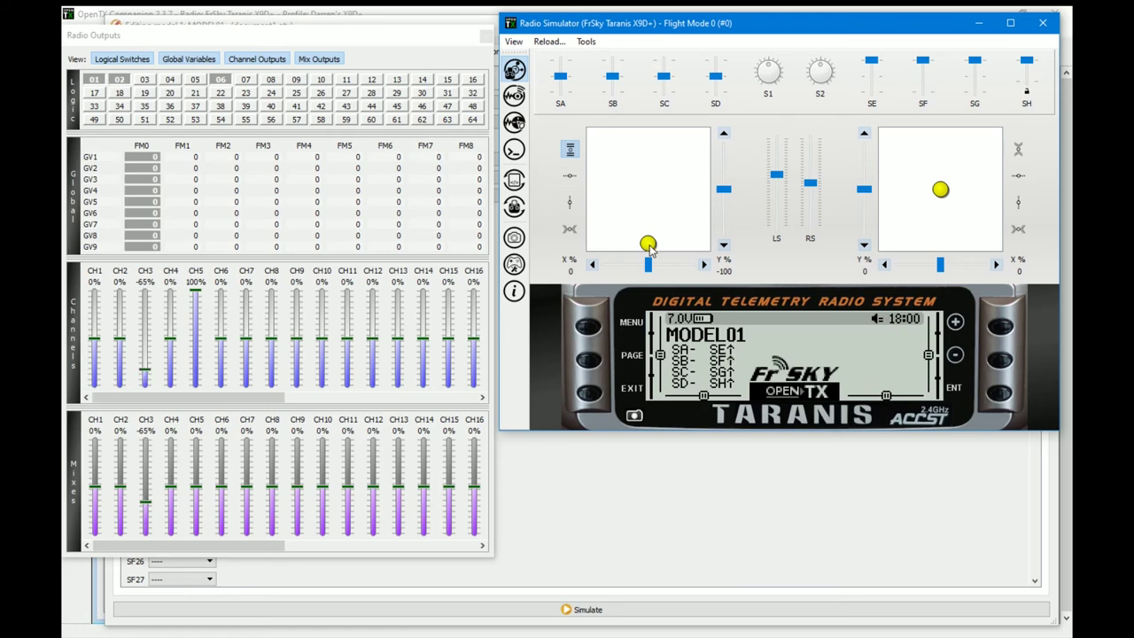
{"action": "left_click_drag", "start_coordinate": [651, 245], "coordinate": [647, 231]}
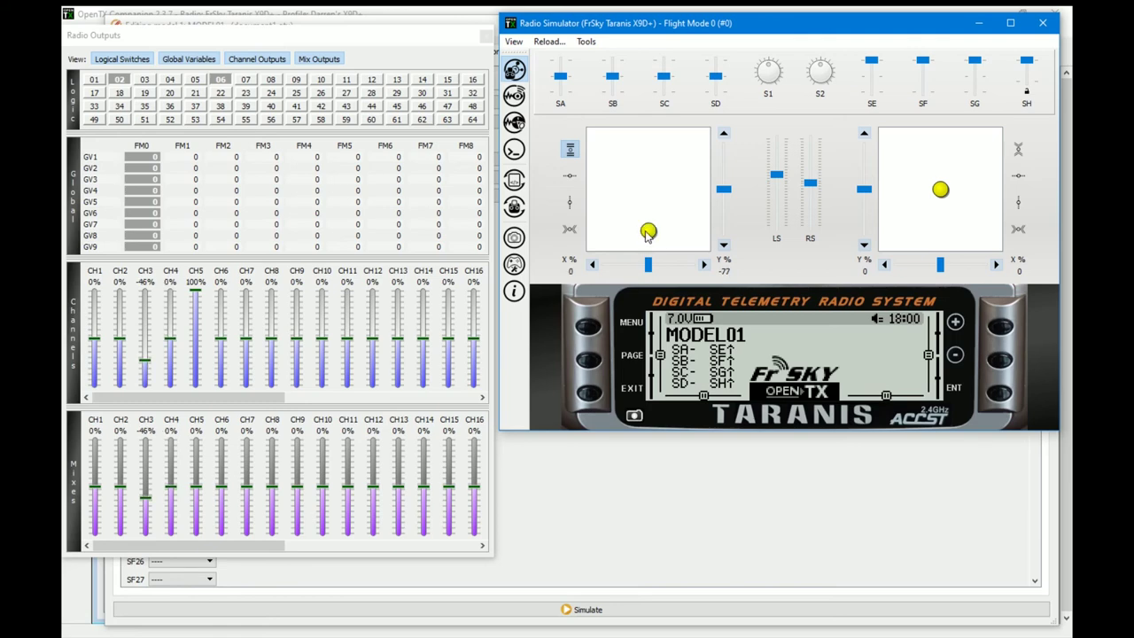
{"action": "left_click_drag", "start_coordinate": [648, 232], "coordinate": [650, 201]}
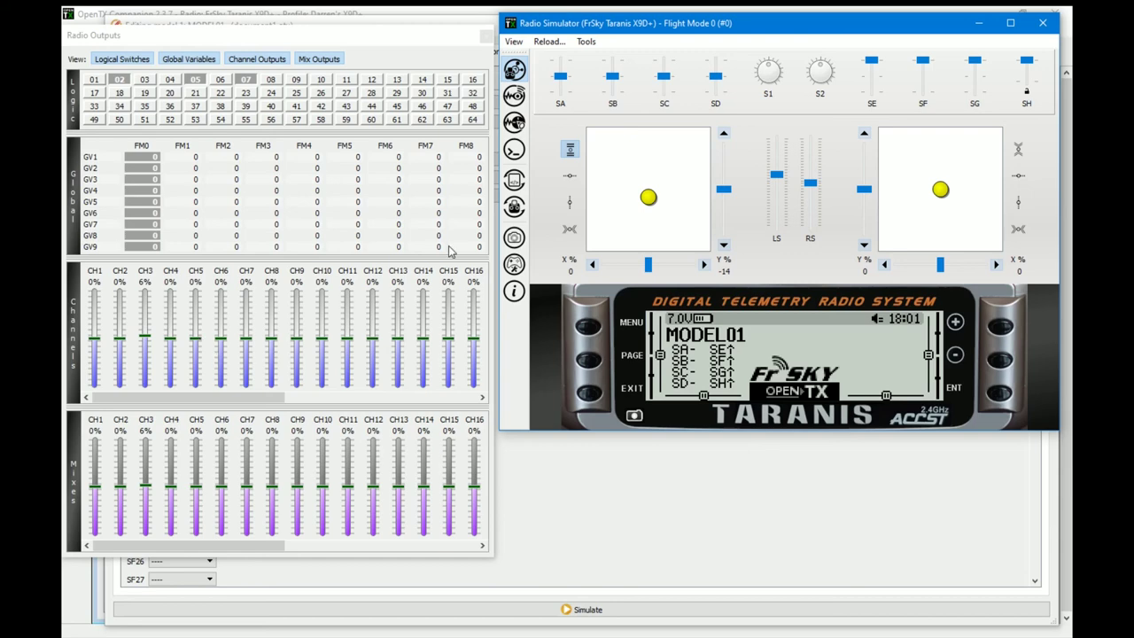
Repeat the simulated test from idle throttle with SF down, switch SF up, raise the throttle to about -88%, and close the simulator
{"action": "left_click_drag", "start_coordinate": [649, 197], "coordinate": [648, 244]}
{"action": "left_click", "coordinate": [922, 95]}
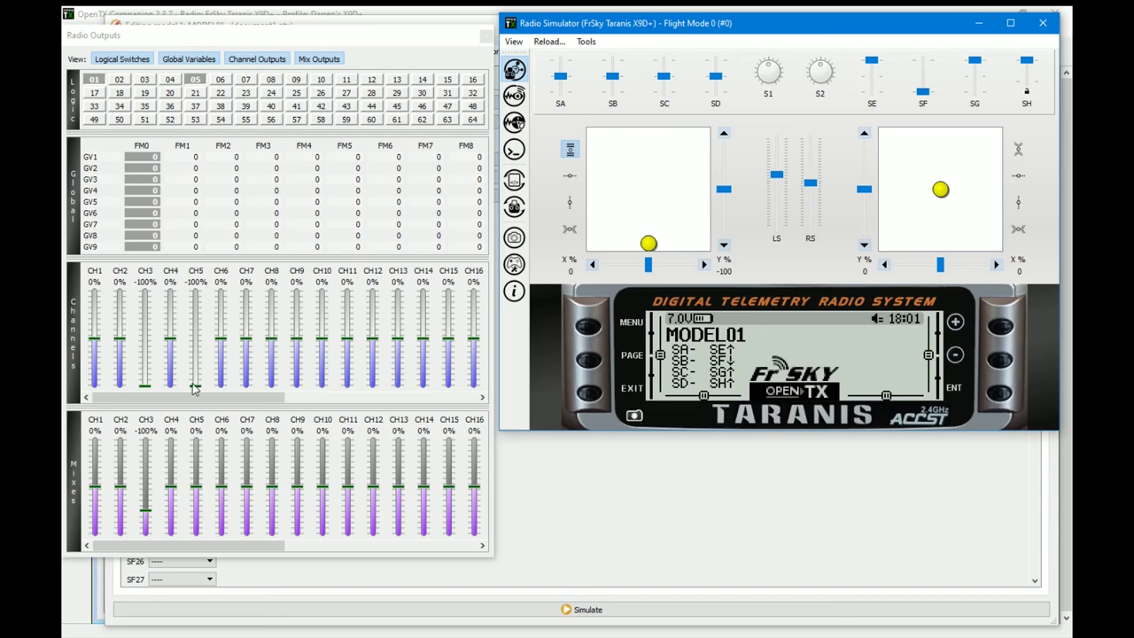
{"action": "mouse_move", "coordinate": [649, 246]}
{"action": "left_mouse_down"}
{"action": "mouse_move", "coordinate": [644, 115]}
{"action": "mouse_move", "coordinate": [649, 263]}
{"action": "left_mouse_up"}
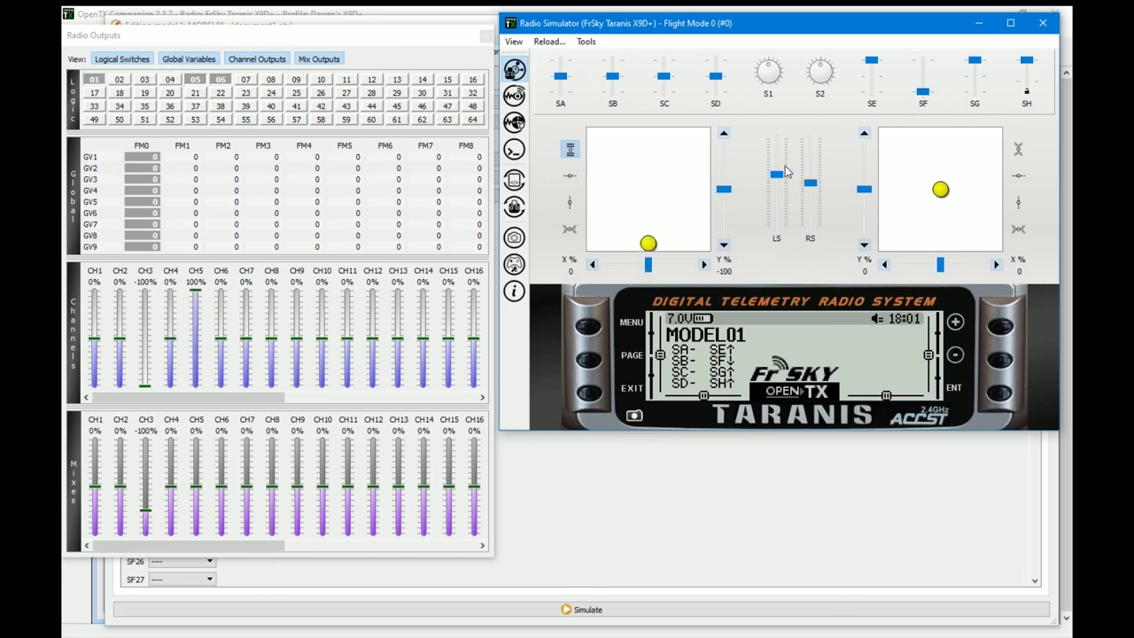
{"action": "left_click", "coordinate": [920, 80]}
{"action": "mouse_move", "coordinate": [652, 247]}
{"action": "left_mouse_down"}
{"action": "mouse_move", "coordinate": [655, 193]}
{"action": "mouse_move", "coordinate": [648, 237]}
{"action": "left_mouse_up"}
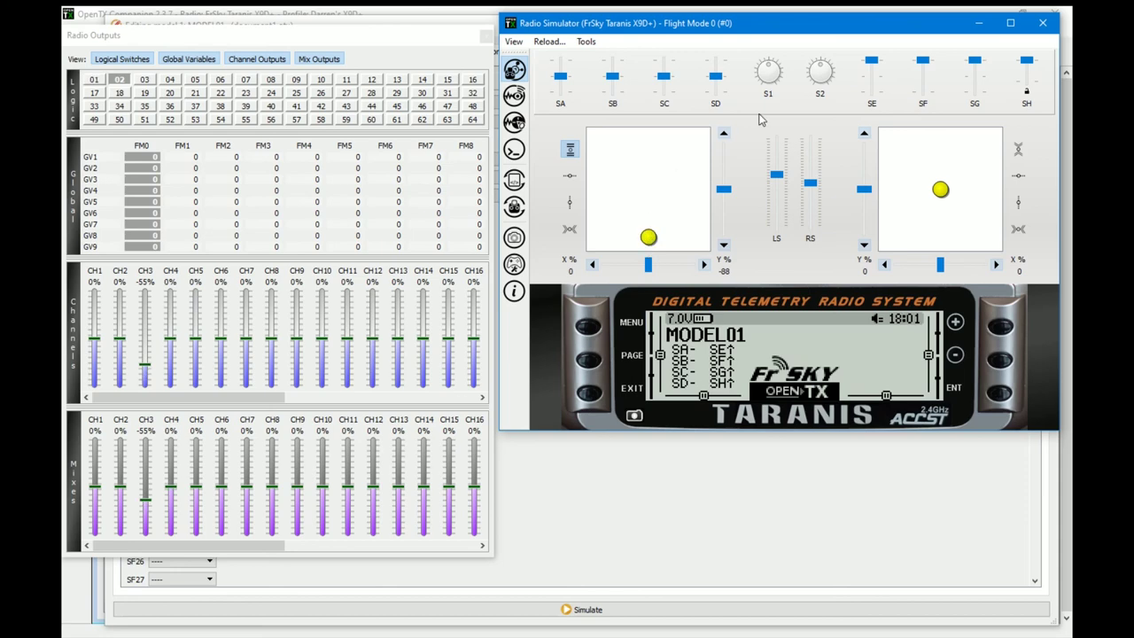
{"action": "left_click", "coordinate": [1042, 24]}
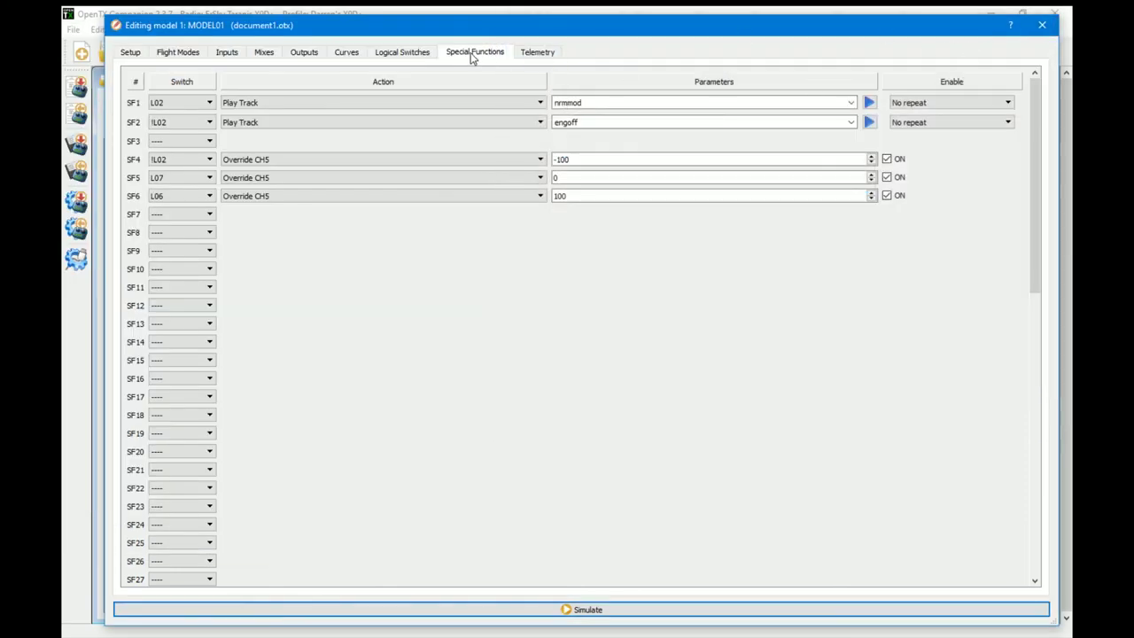